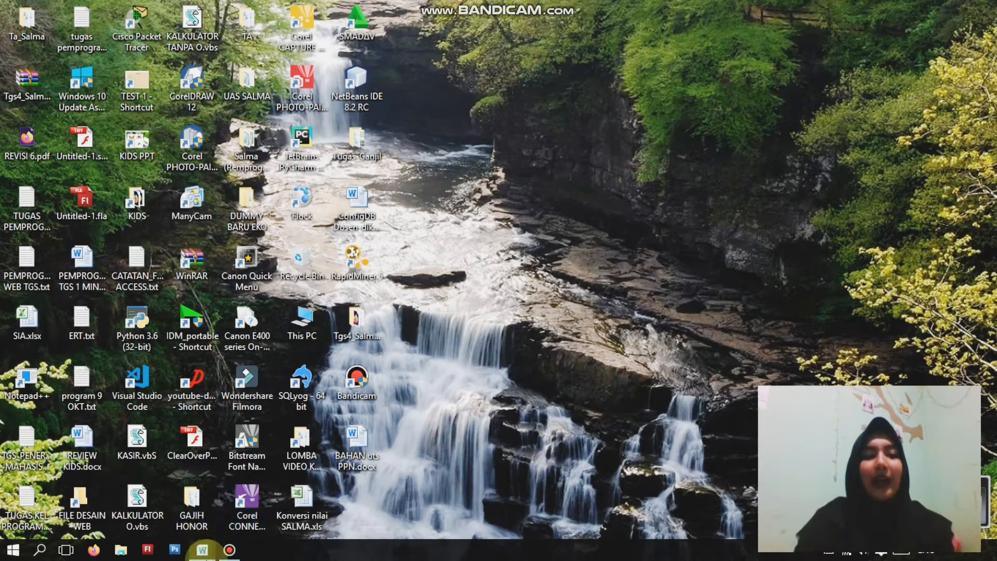
# - Switch to the blank document and set its top and left page margins to 4 cm
pyautogui.moveTo(198, 556)
pyautogui.click(281, 512)
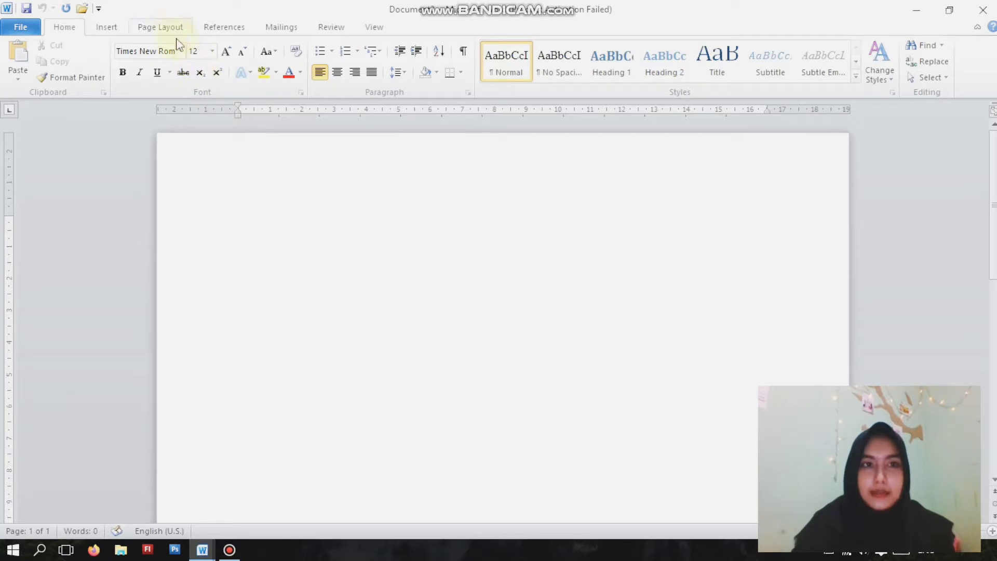
pyautogui.click(160, 27)
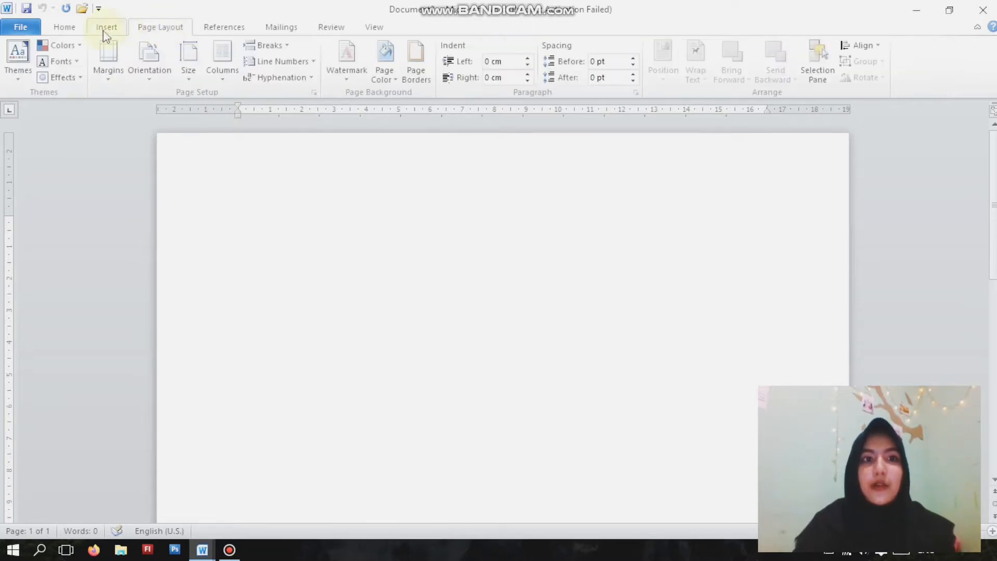
pyautogui.click(186, 82)
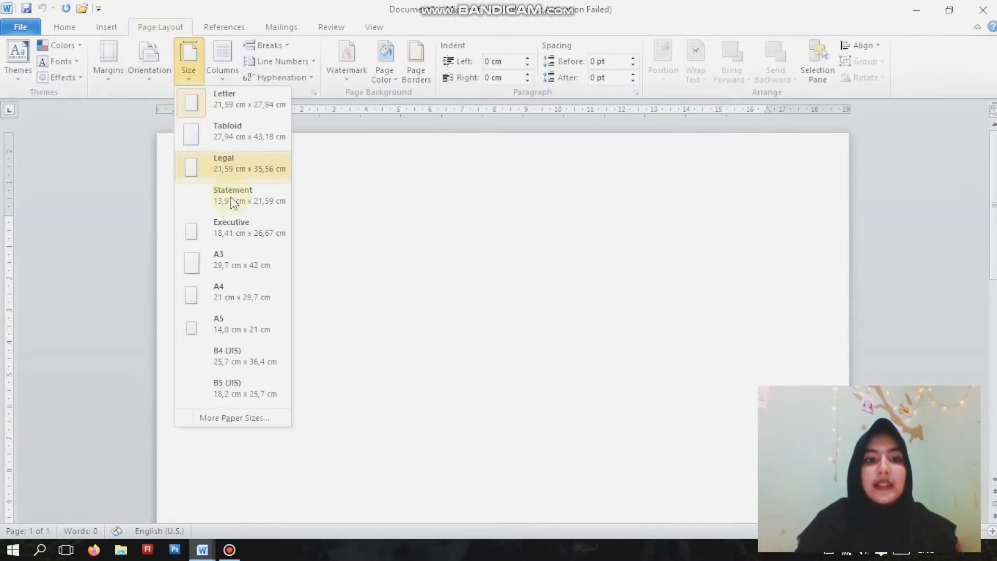
pyautogui.click(230, 418)
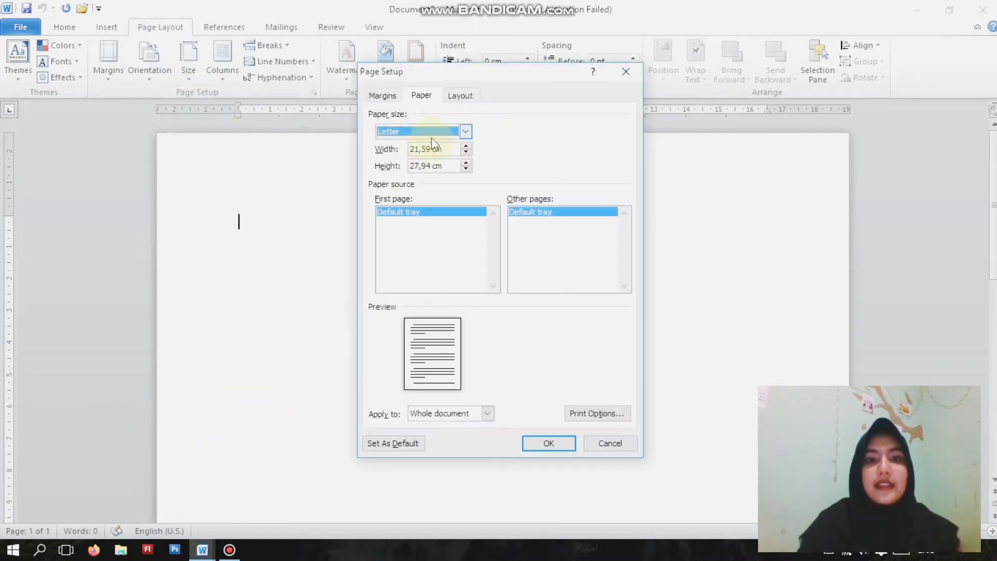
pyautogui.click(384, 98)
pyautogui.click(460, 130)
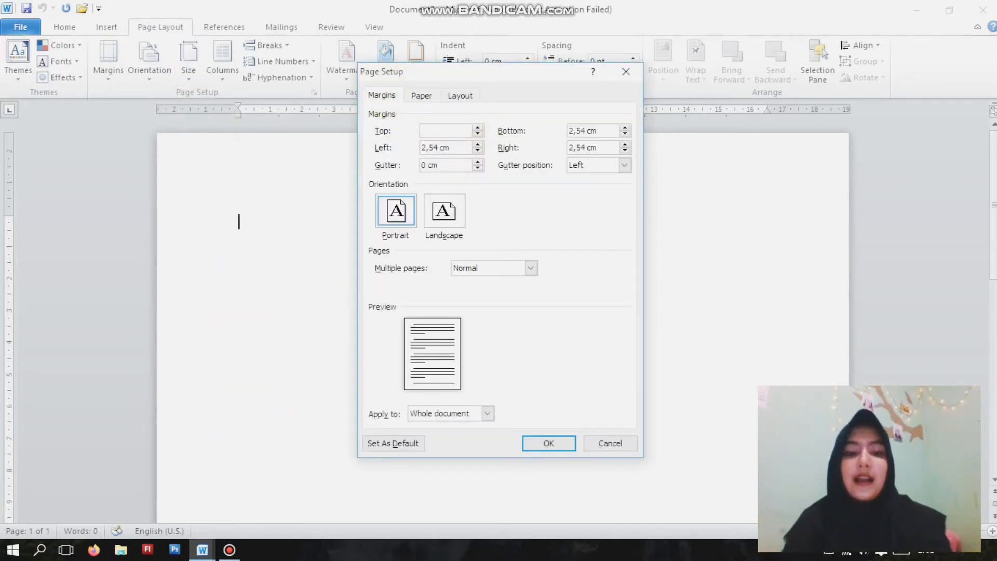
pyautogui.moveTo(457, 147); pyautogui.dragTo(418, 154)
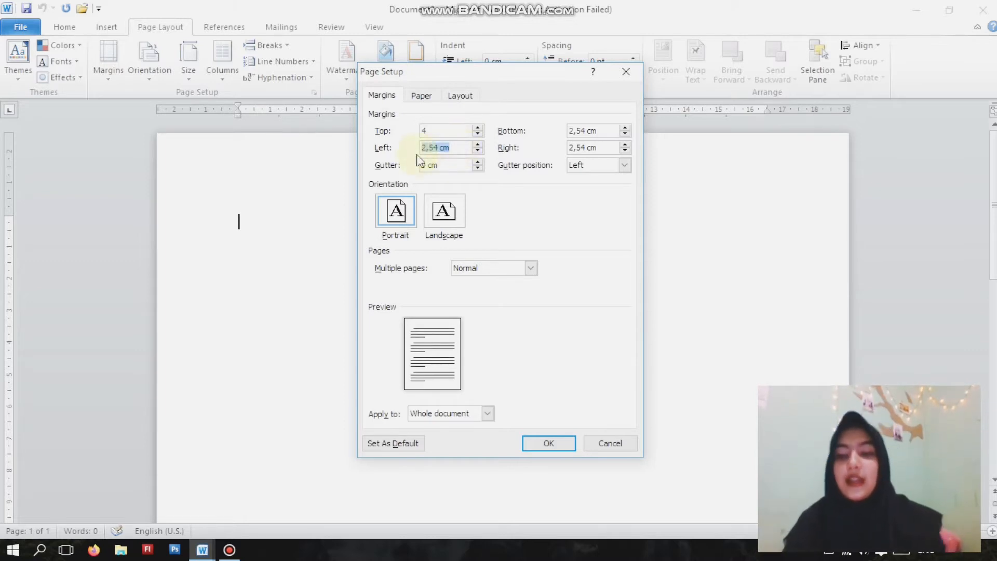
pyautogui.press('BackSpace')
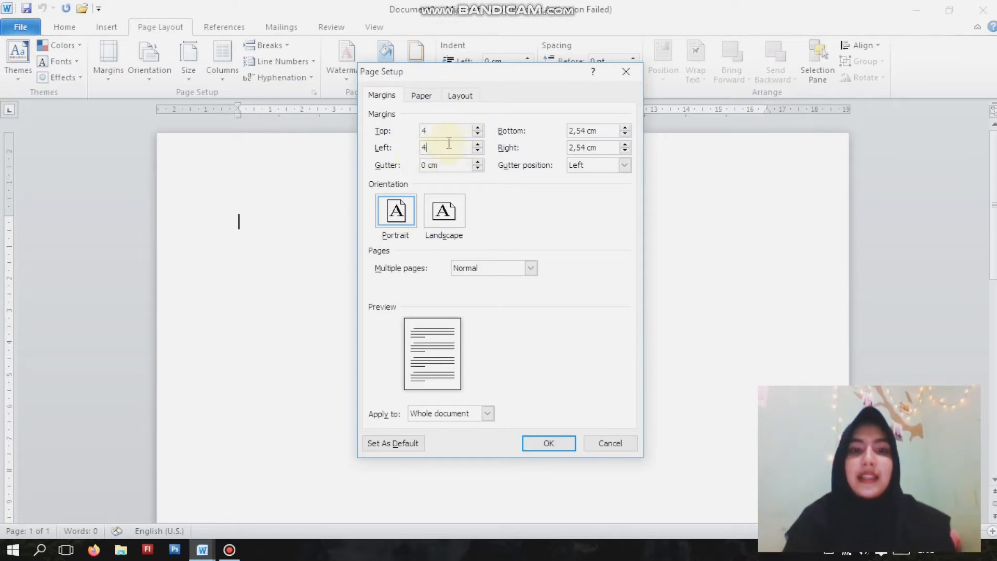
# - Set the bottom and right page margins to 3 cm and apply the page setup
pyautogui.moveTo(592, 131); pyautogui.dragTo(566, 151)
pyautogui.press('BackSpace')
pyautogui.write('3')
pyautogui.press('BackSpace')
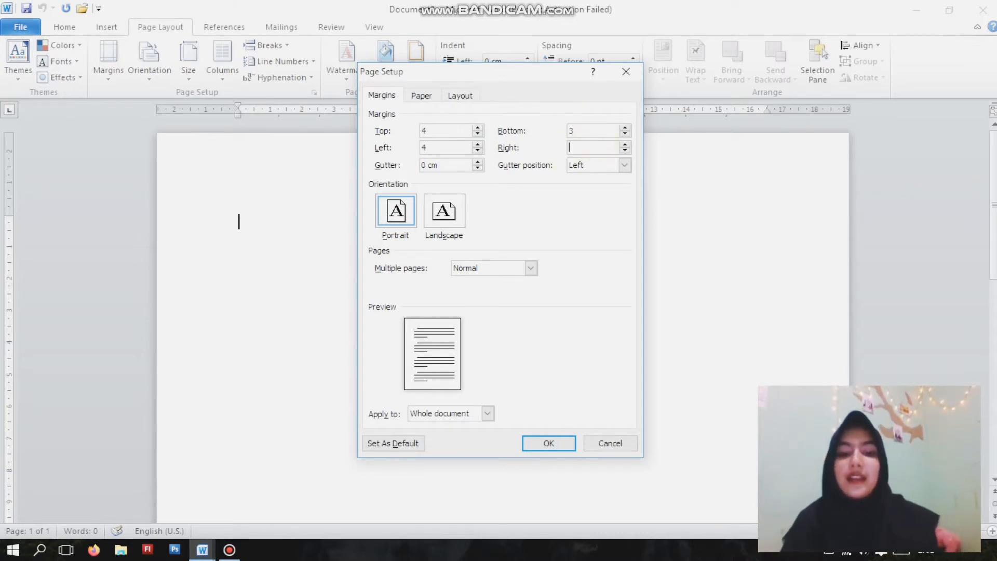
pyautogui.click(547, 445)
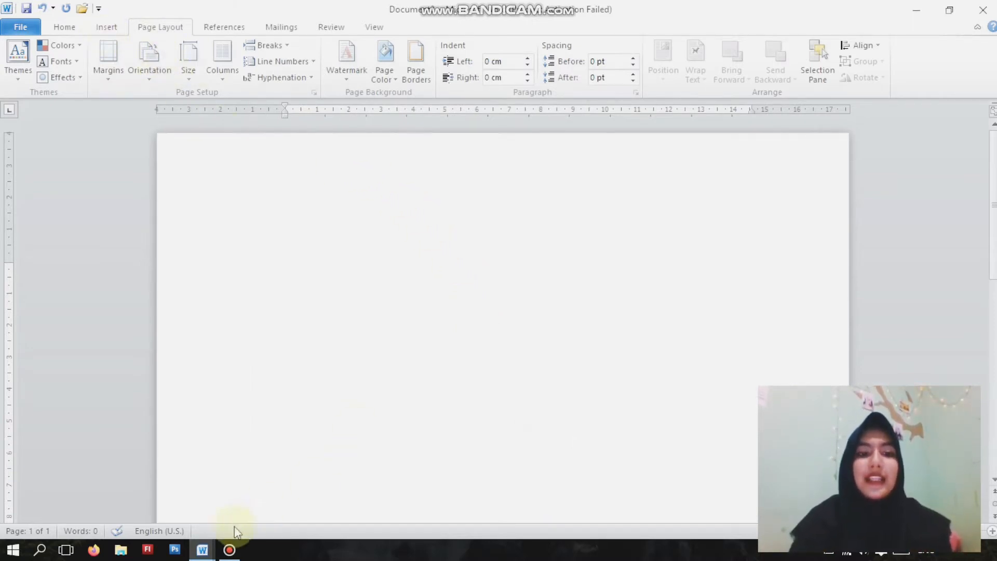
# - Copy the entire content of BAHAN uts PPN.docx and paste it into the blank document
pyautogui.moveTo(210, 557)
pyautogui.click(162, 500)
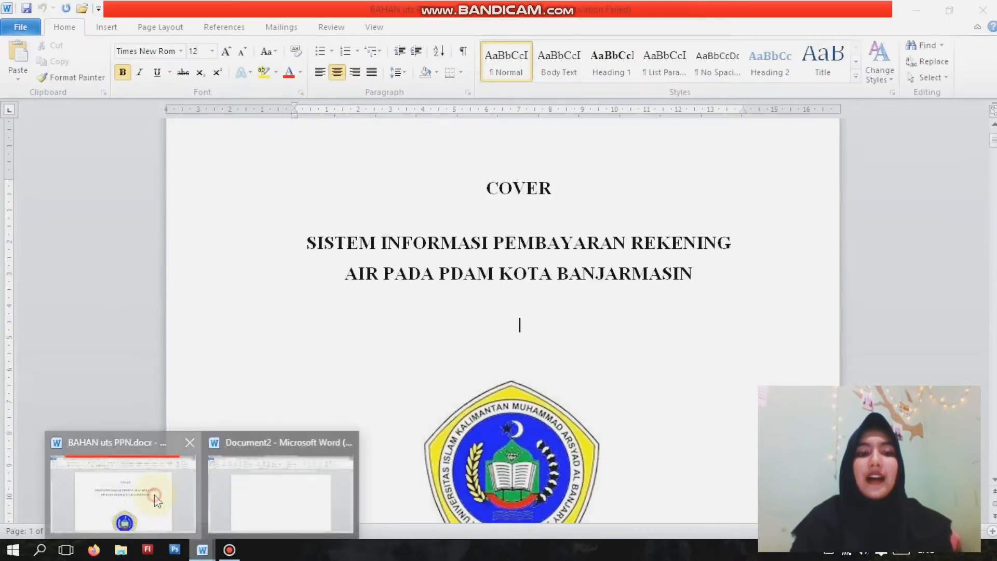
pyautogui.scroll(2, 510, 280)
pyautogui.scroll(-15, 514, 273)
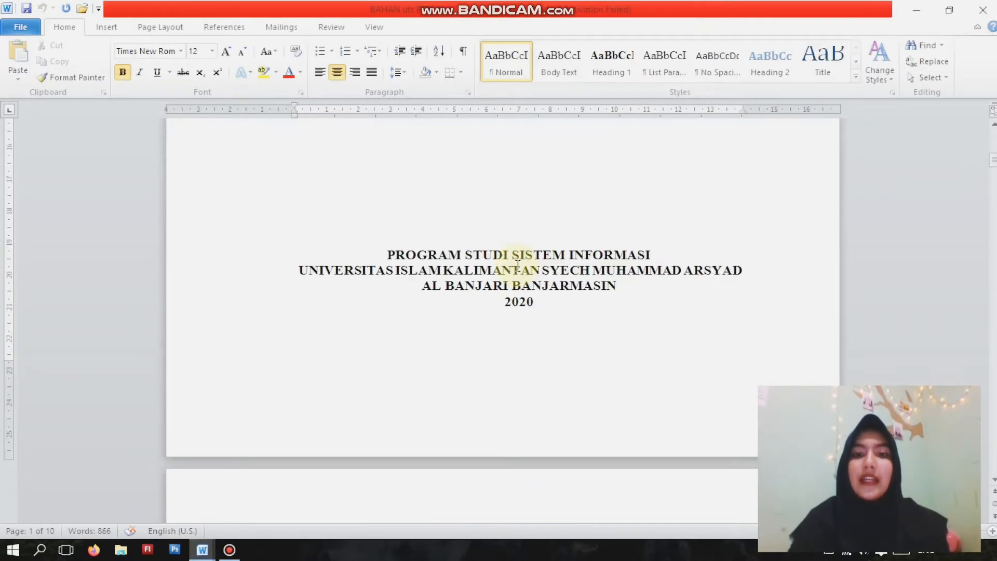
pyautogui.scroll(15, 518, 266)
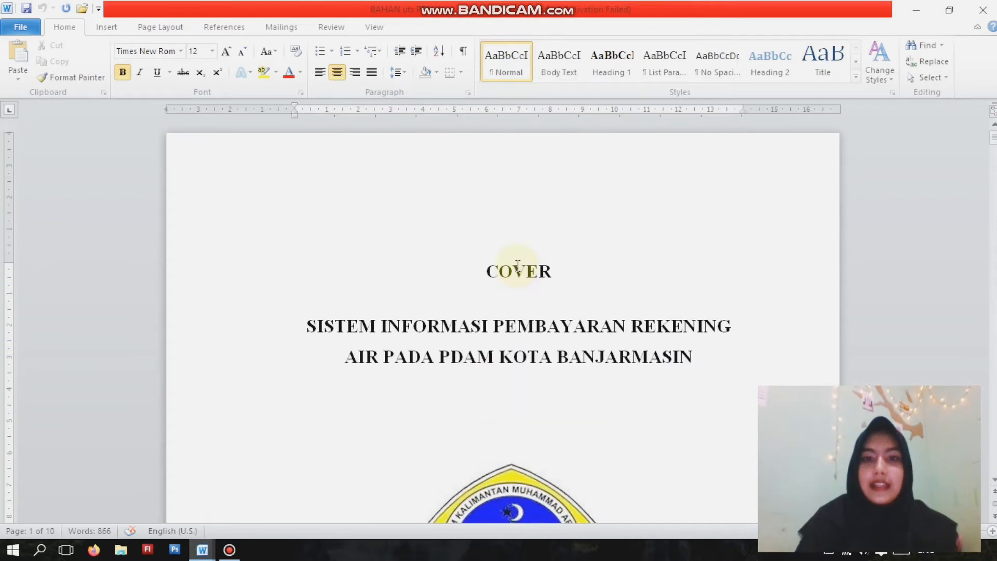
pyautogui.click(426, 283)
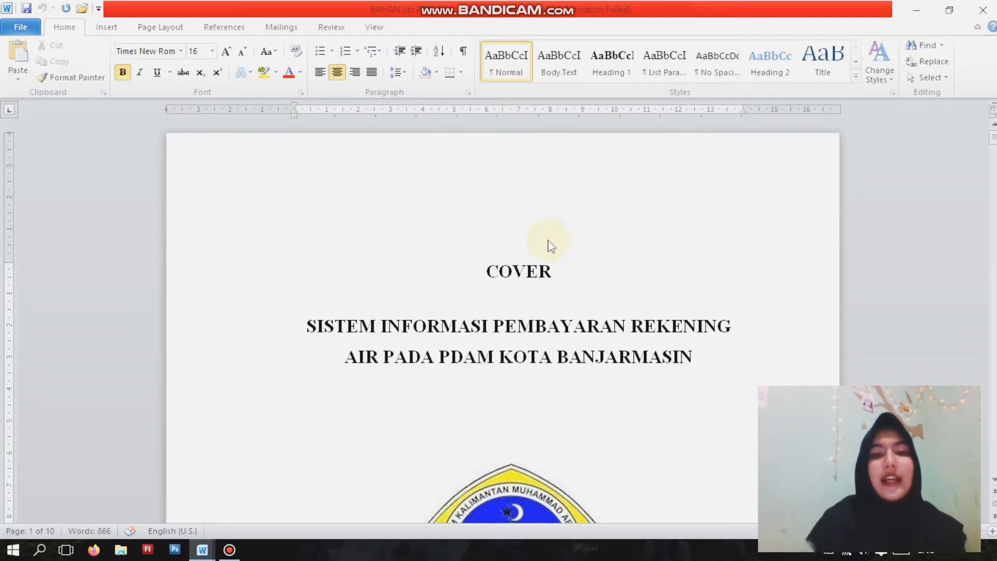
pyautogui.hotkey('ctrl', 'a')
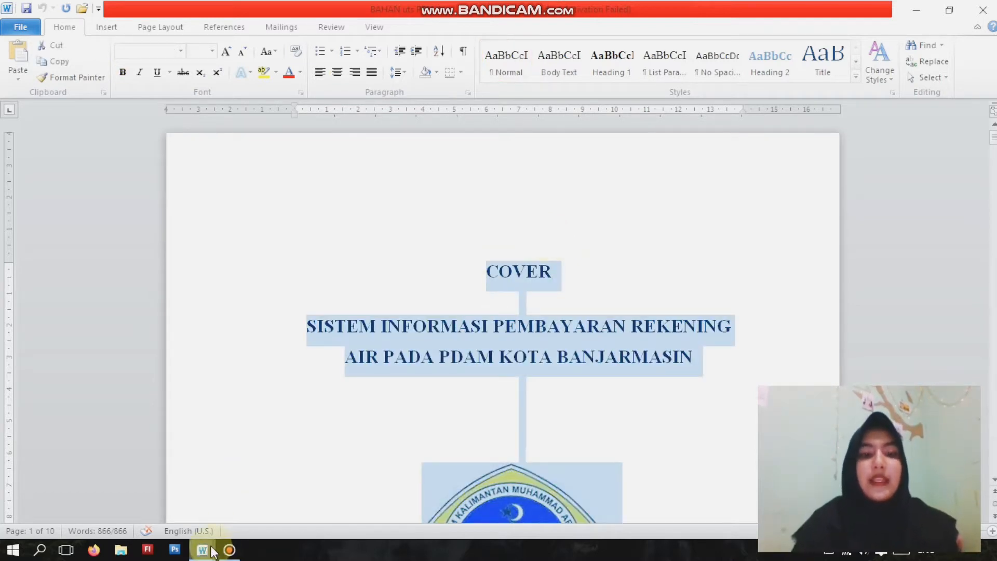
pyautogui.moveTo(202, 550)
pyautogui.click(301, 485)
pyautogui.hotkey('ctrl', 'v')
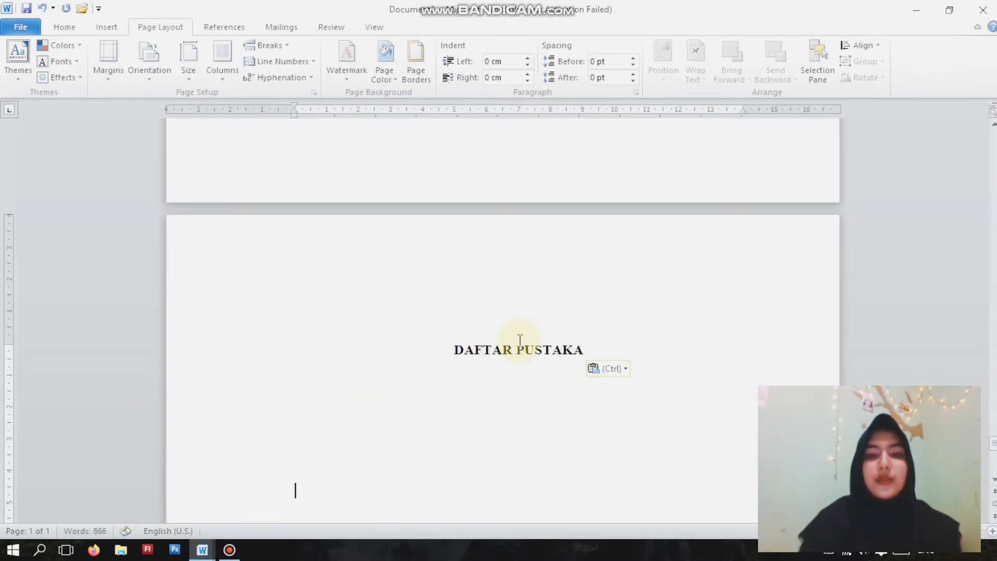
# - Add a justified empty line below the DAFTAR ISI heading
pyautogui.scroll(15, 519, 340)
pyautogui.moveTo(990, 404); pyautogui.dragTo(979, 123)
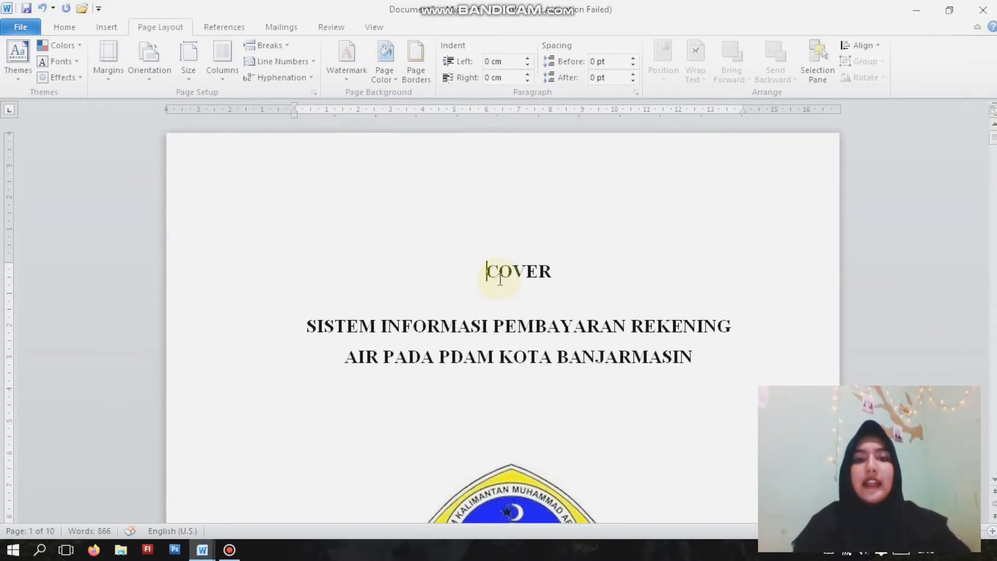
pyautogui.scroll(-15, 493, 290)
pyautogui.scroll(-20, 501, 279)
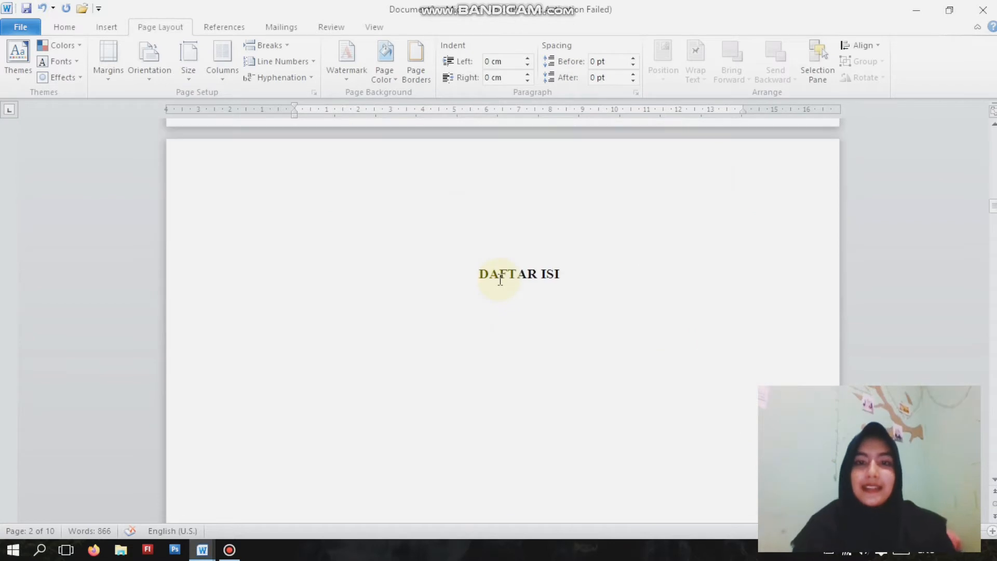
pyautogui.scroll(-20, 502, 279)
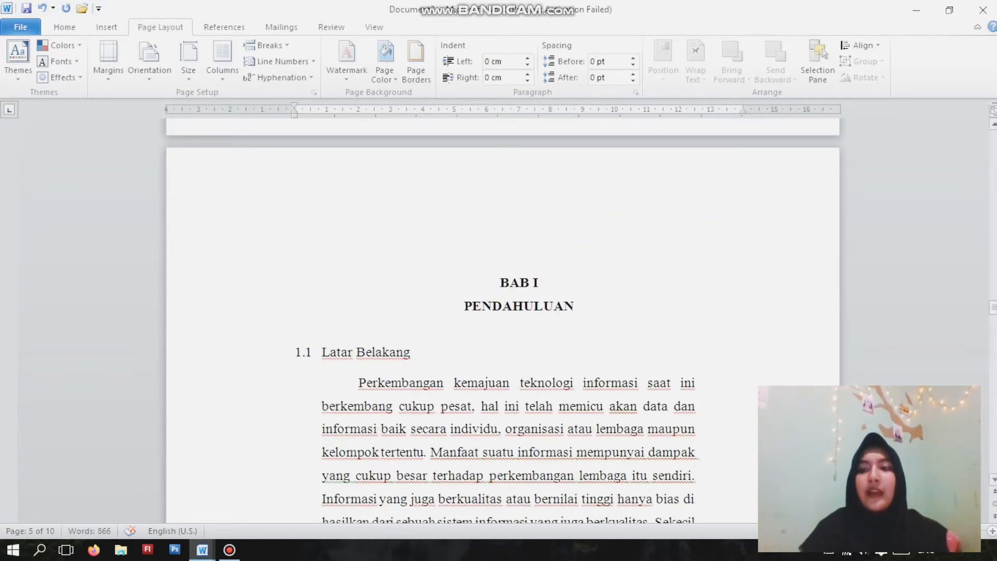
pyautogui.moveTo(993, 307); pyautogui.dragTo(994, 207)
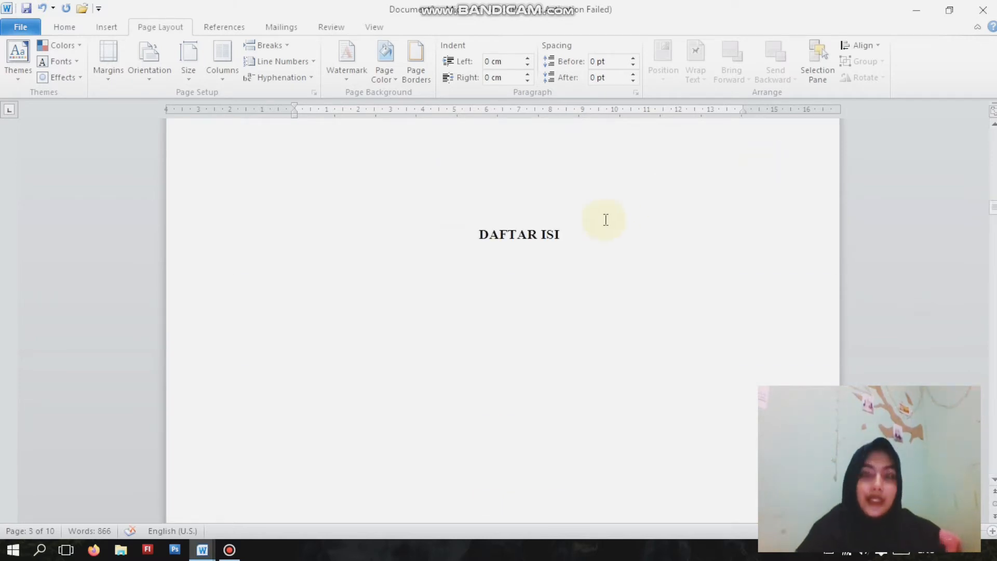
pyautogui.click(596, 234)
pyautogui.press('Return')
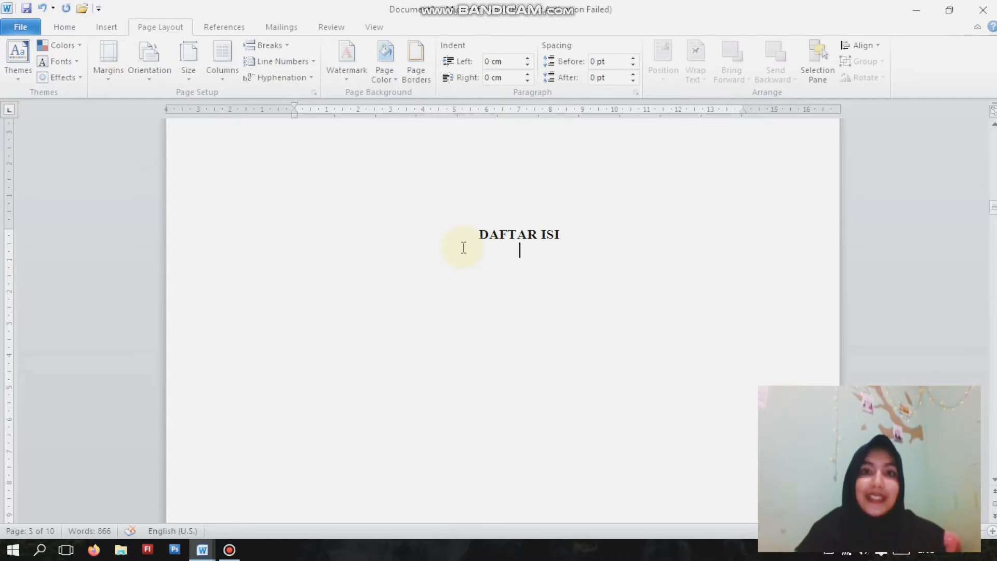
pyautogui.click(102, 27)
pyautogui.click(71, 27)
pyautogui.click(372, 74)
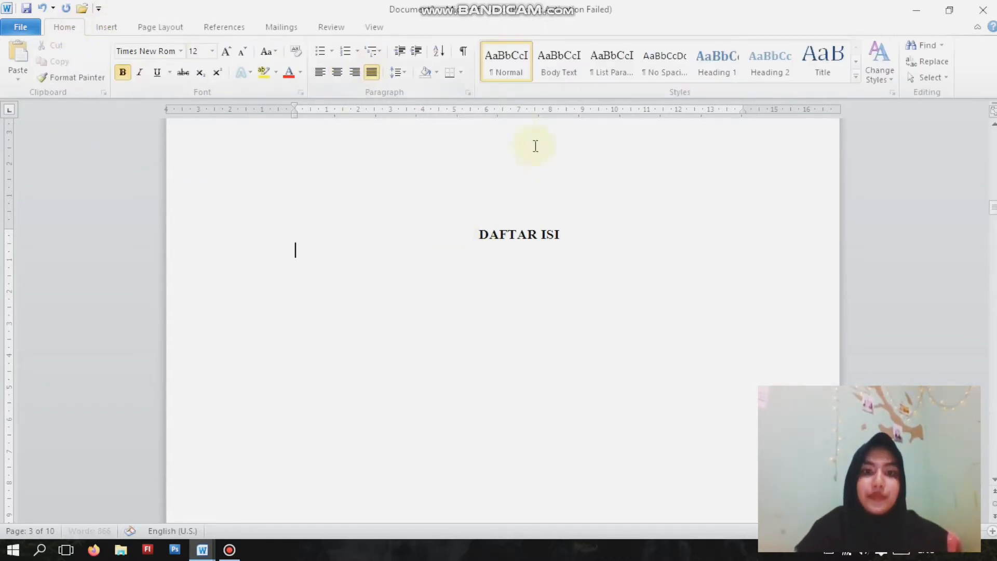
# - Apply the Heading 1 style to the COVER title on the first page
pyautogui.scroll(20, 575, 232)
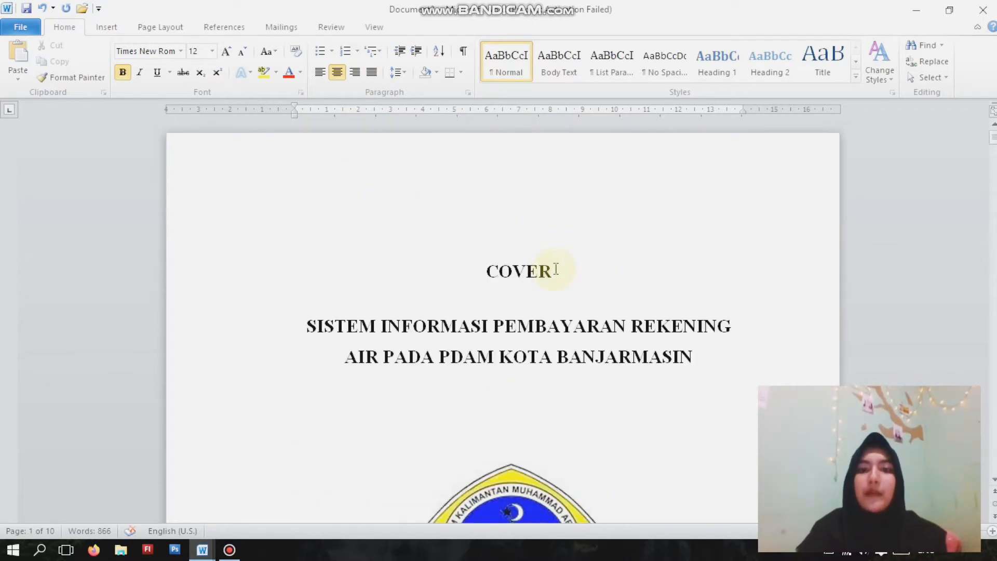
pyautogui.click(556, 269)
pyautogui.click(498, 274)
pyautogui.doubleClick(490, 272)
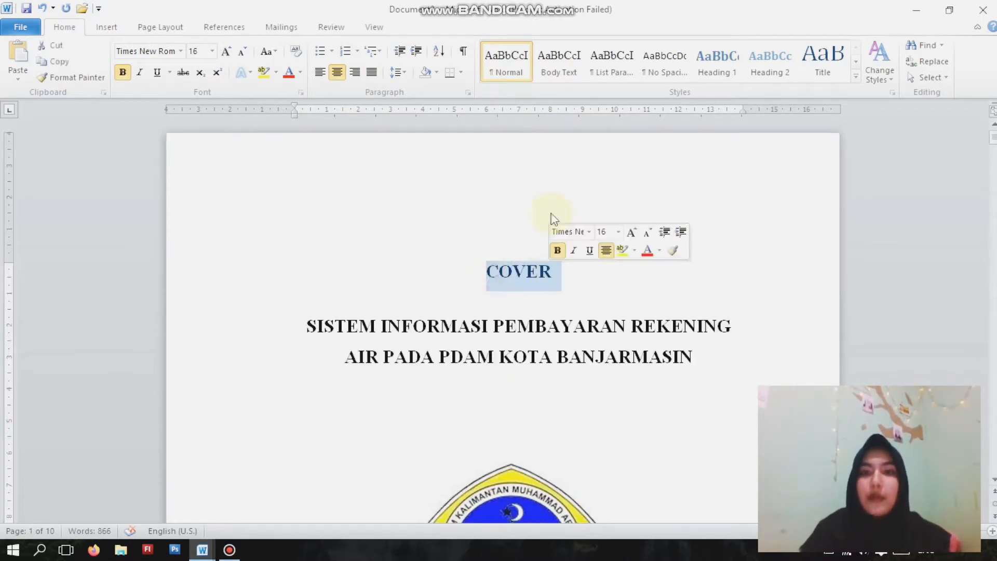
pyautogui.click(727, 71)
pyautogui.click(727, 71)
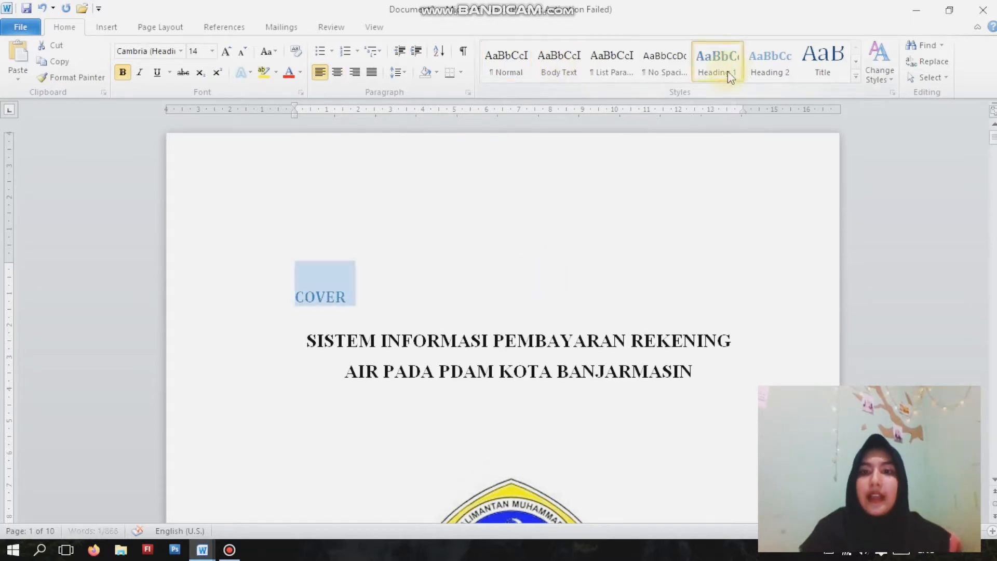
# - Modify the Heading 1 style to use the Automatic font color and size 16
pyautogui.rightClick(720, 67)
pyautogui.click(737, 85)
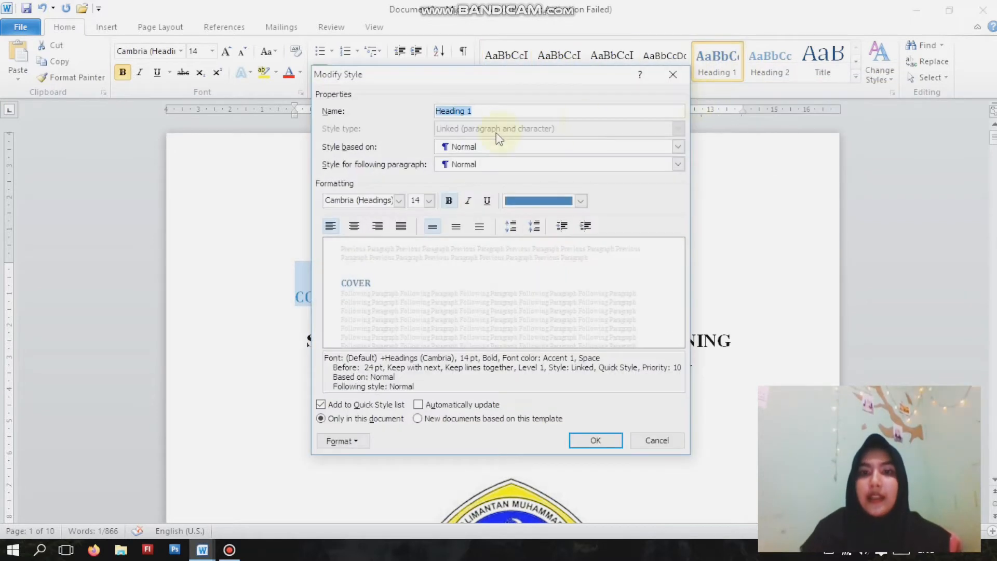
pyautogui.click(581, 201)
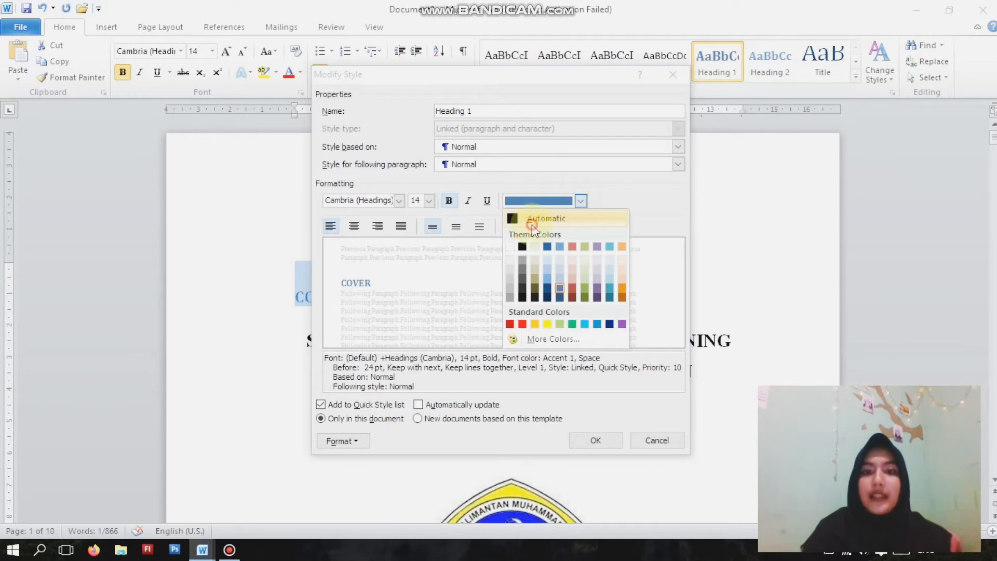
pyautogui.click(541, 215)
pyautogui.click(429, 201)
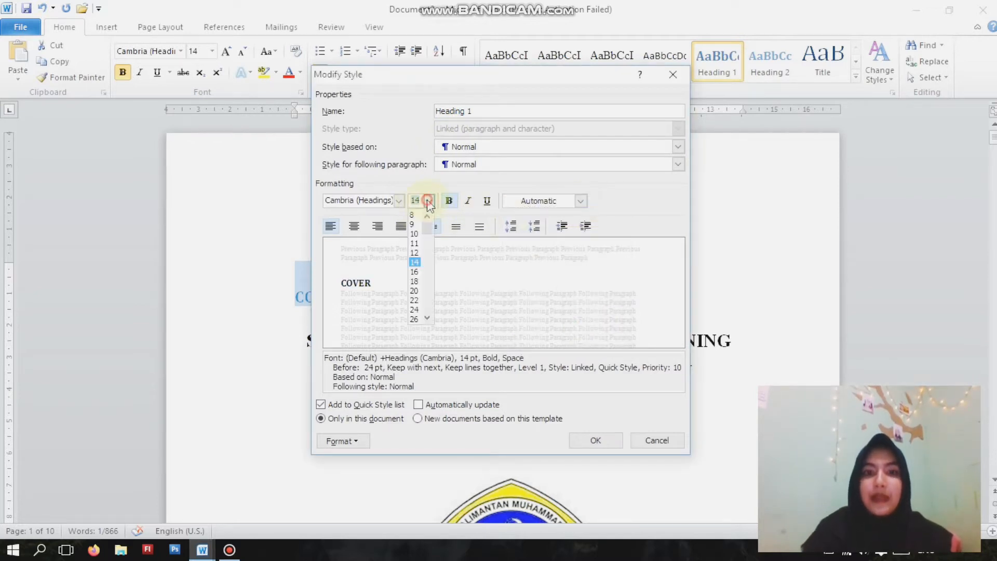
pyautogui.click(418, 269)
# - Set the Heading 1 style to centered Times New Roman and confirm the style changes
pyautogui.click(399, 201)
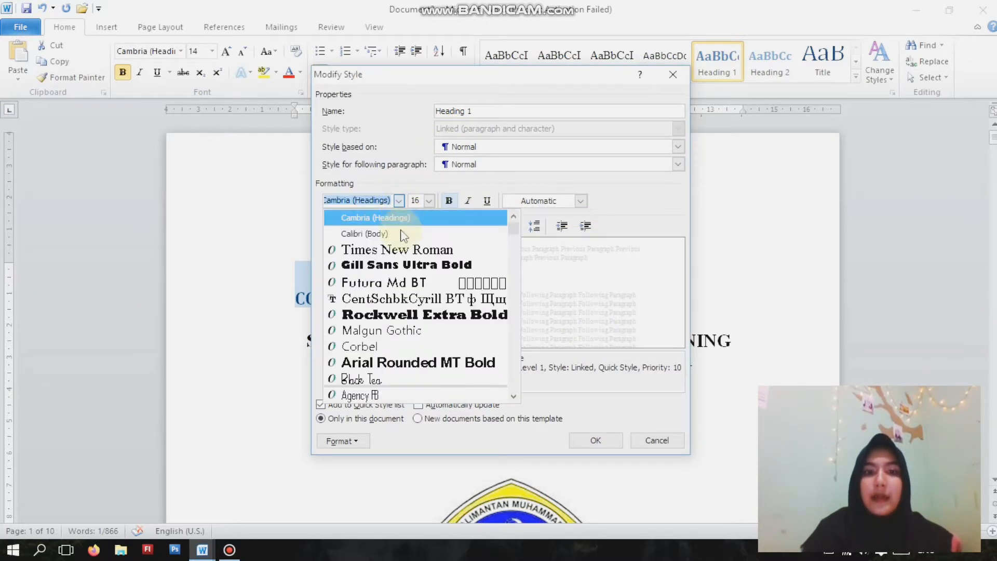
pyautogui.click(409, 245)
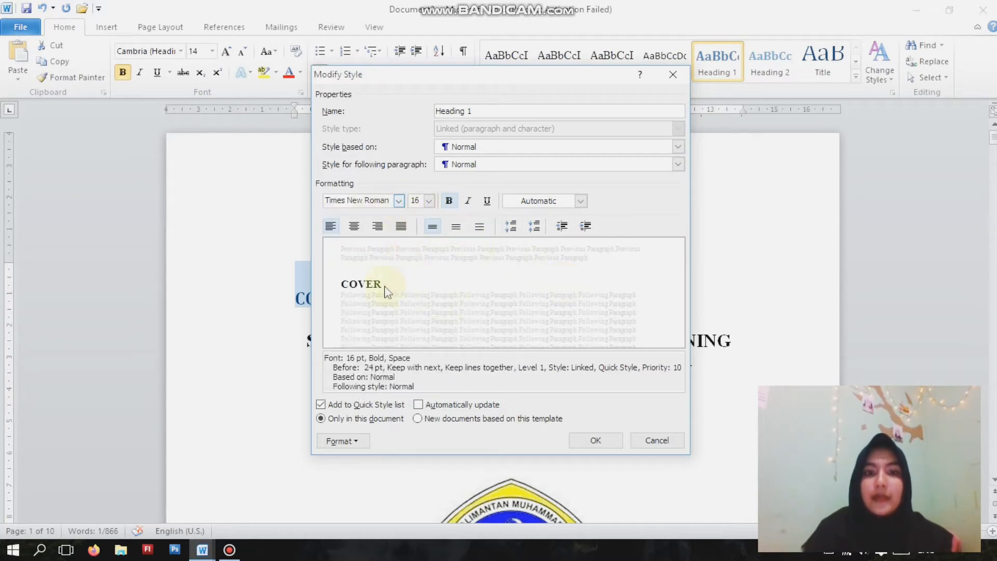
pyautogui.click(355, 226)
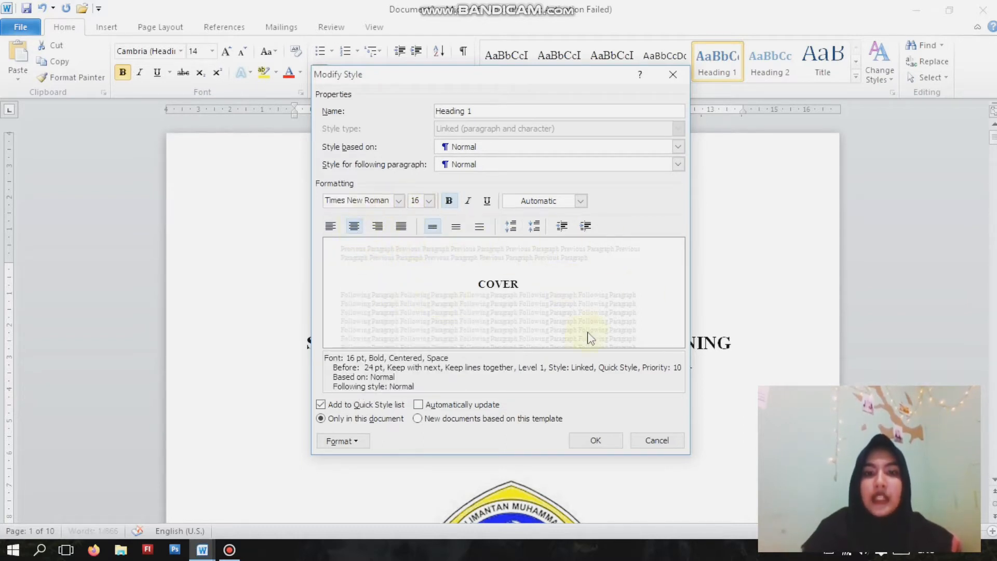
pyautogui.click(581, 441)
pyautogui.click(526, 298)
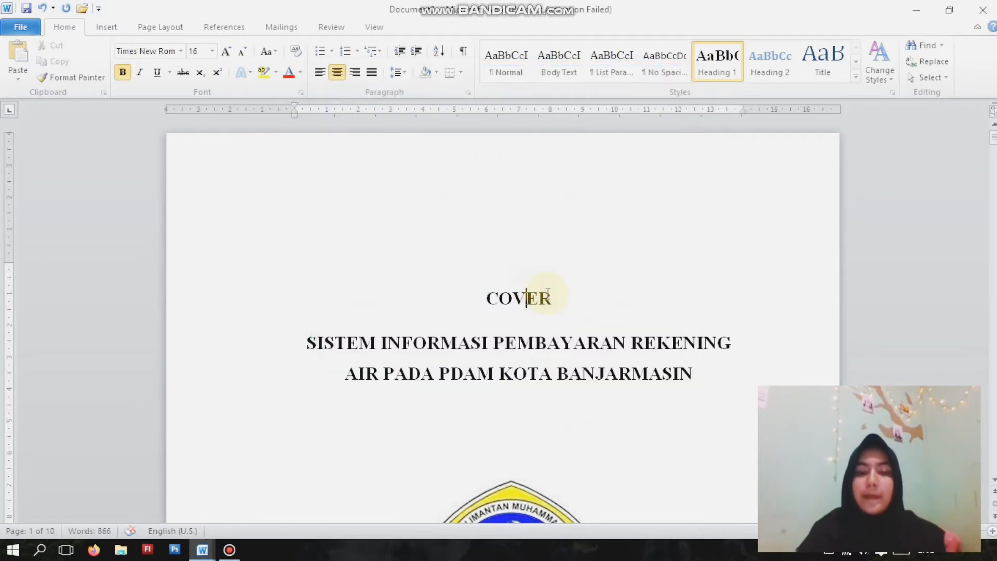
# - Apply the Heading 1 style to the KATA PENGANTAR title
pyautogui.scroll(-15, 552, 292)
pyautogui.moveTo(438, 285); pyautogui.dragTo(593, 286)
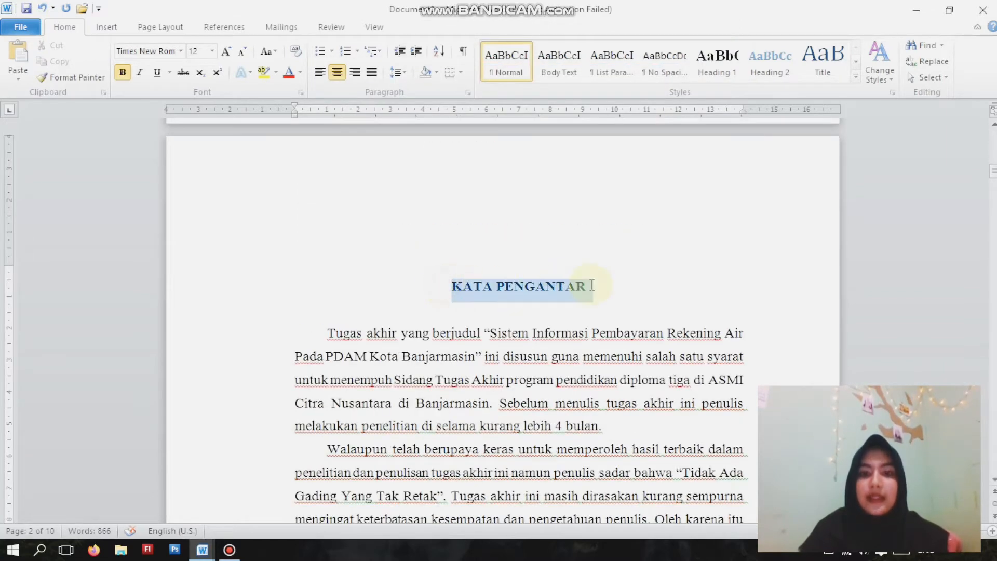
pyautogui.click(716, 68)
pyautogui.click(535, 303)
# - Apply the Heading 1 style to the DAFTAR ISI title
pyautogui.scroll(-14, 536, 303)
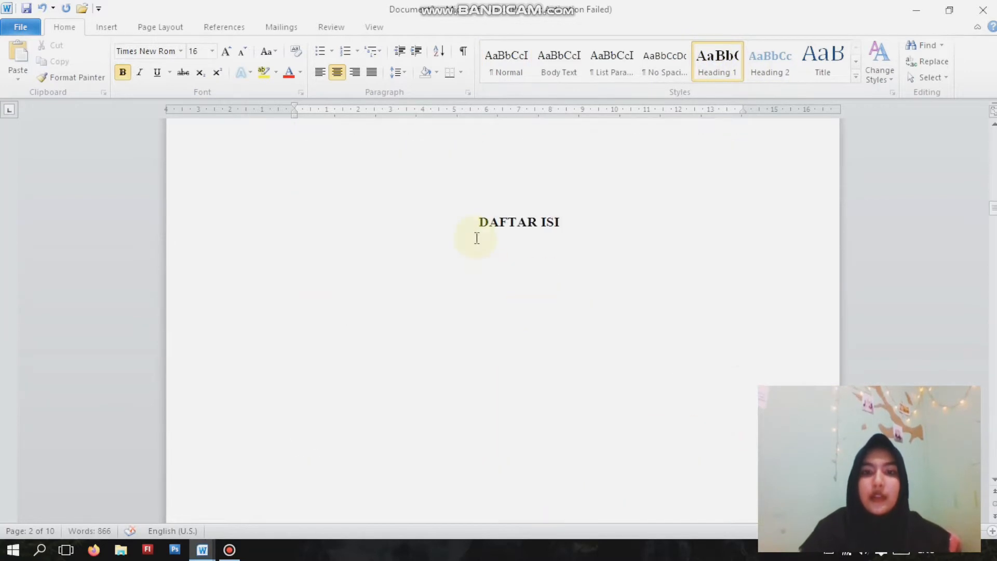
pyautogui.moveTo(476, 238); pyautogui.dragTo(560, 223)
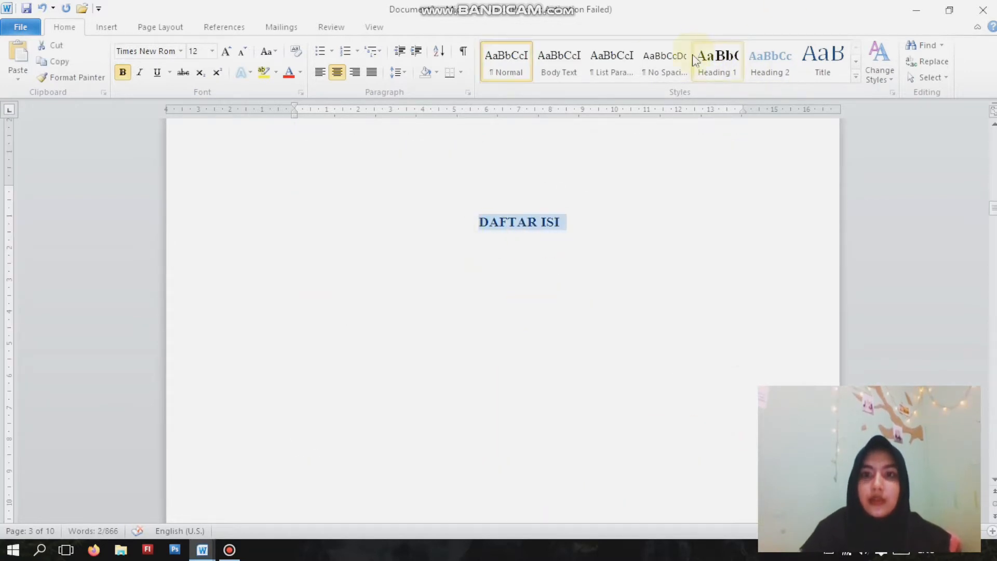
pyautogui.click(717, 62)
pyautogui.scroll(-15, 670, 217)
pyautogui.click(558, 329)
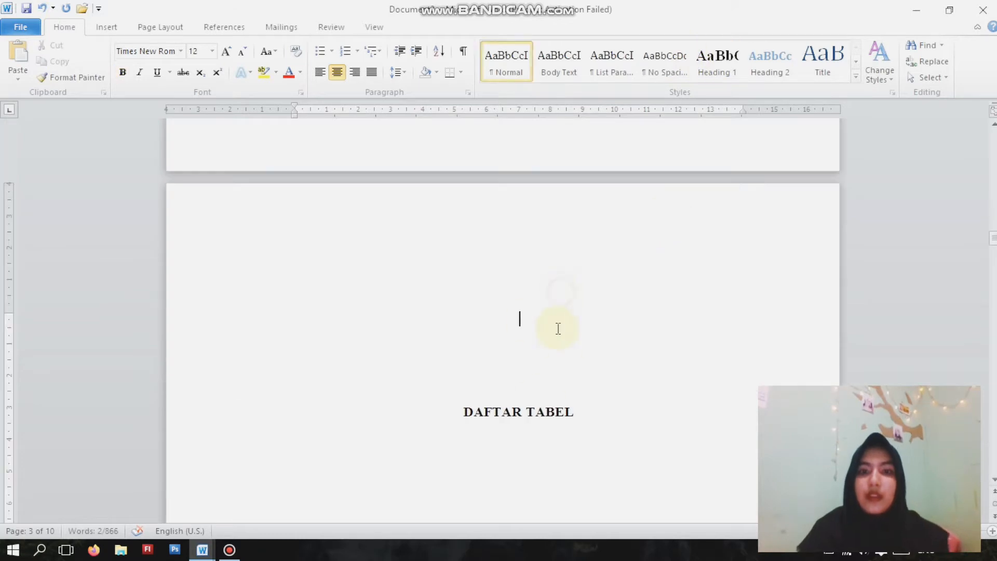
# - Remove the empty lines above the DAFTAR TABEL title and apply the Heading 1 style to it
pyautogui.press('Delete')
pyautogui.press('Delete')
pyautogui.press('Delete')
pyautogui.press('Delete')
pyautogui.press('Delete')
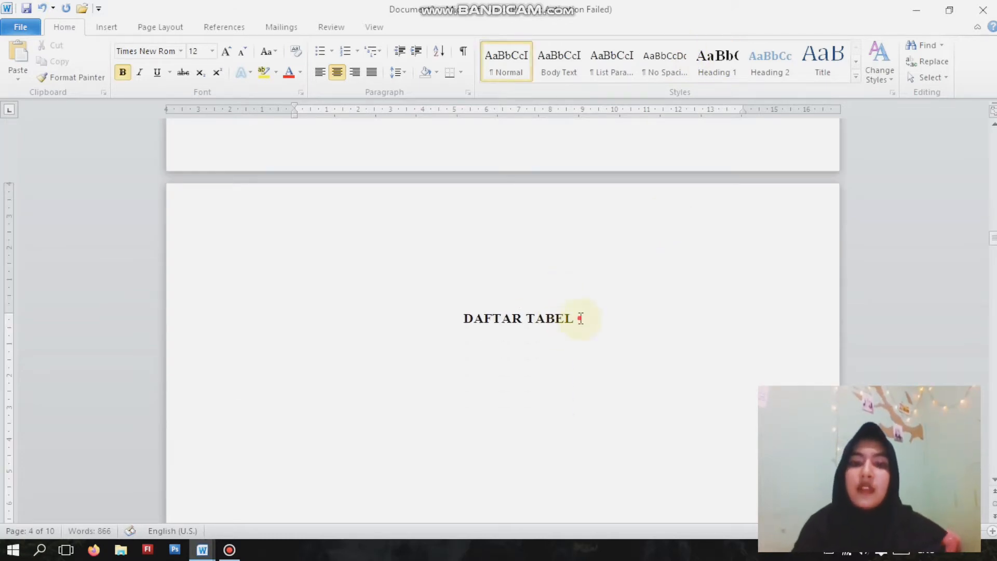
pyautogui.tripleClick(578, 318)
pyautogui.click(726, 73)
pyautogui.click(618, 313)
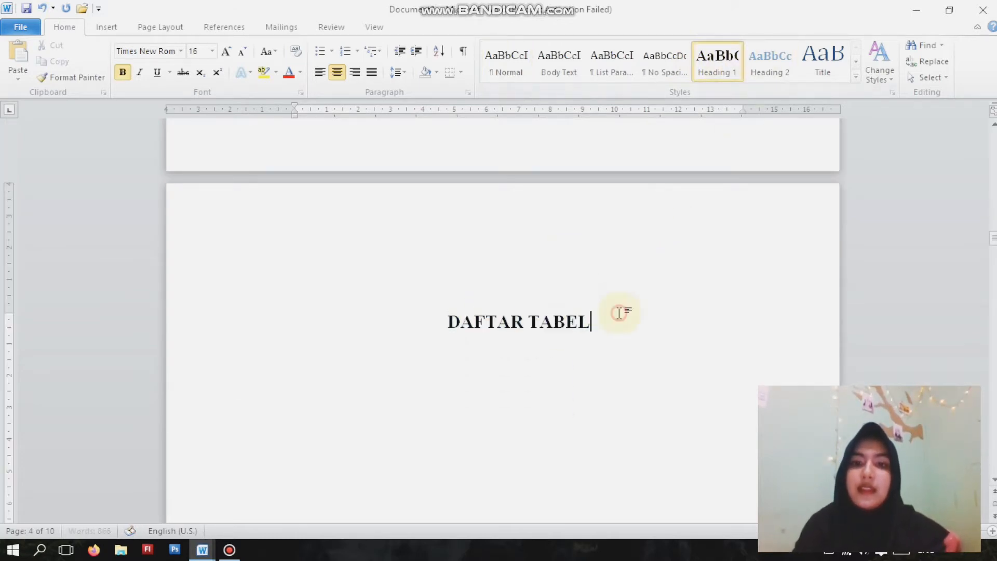
# - Apply the Heading 1 style to the DAFTAR GAMBAR title
pyautogui.scroll(-20, 618, 314)
pyautogui.click(550, 148)
pyautogui.press('Return')
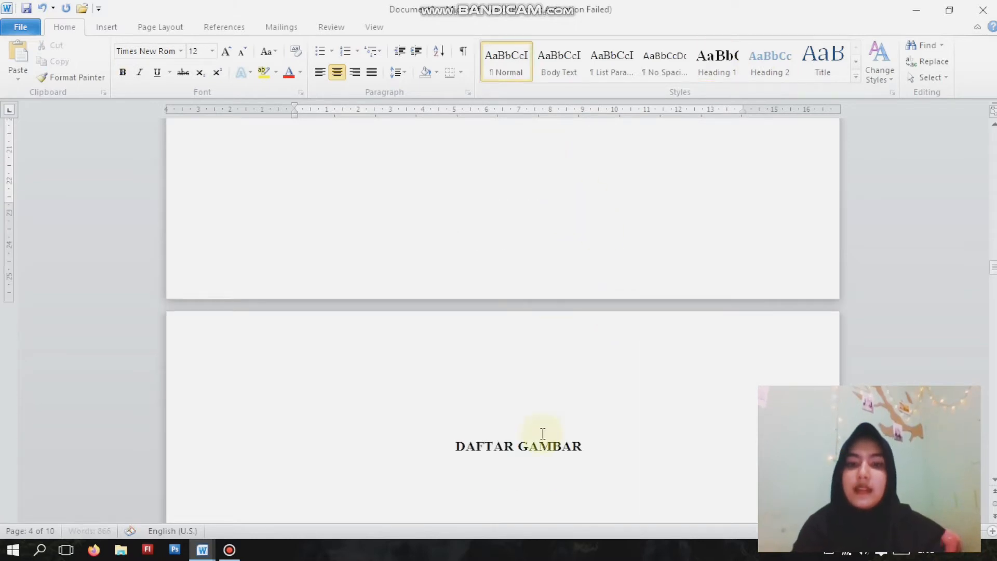
pyautogui.tripleClick(583, 447)
pyautogui.click(718, 65)
# - Apply the Heading 1 style to the two-line BAB I PENDAHULUAN title and remove its space before paragraph
pyautogui.scroll(-15, 693, 216)
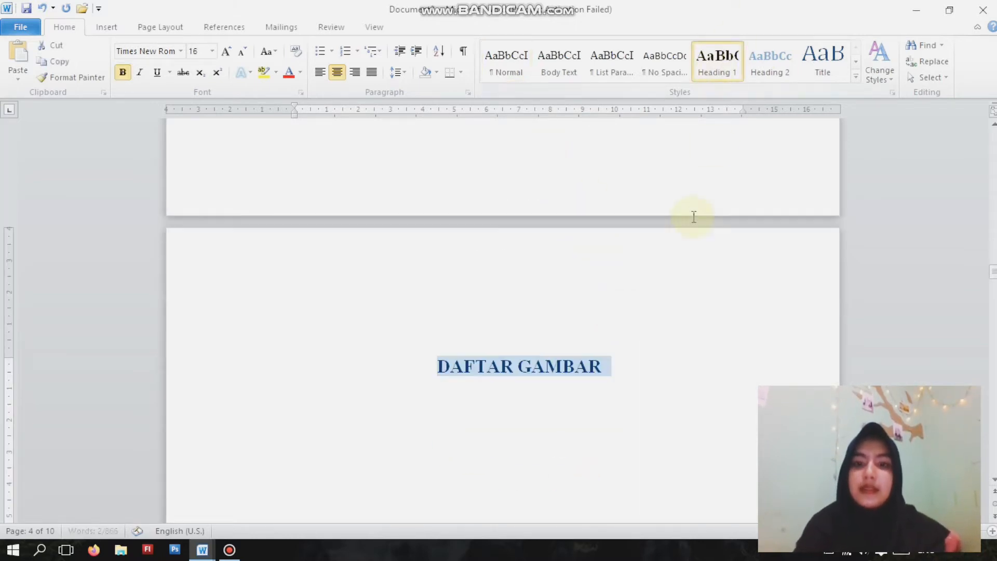
pyautogui.moveTo(500, 326); pyautogui.dragTo(601, 358)
pyautogui.click(725, 75)
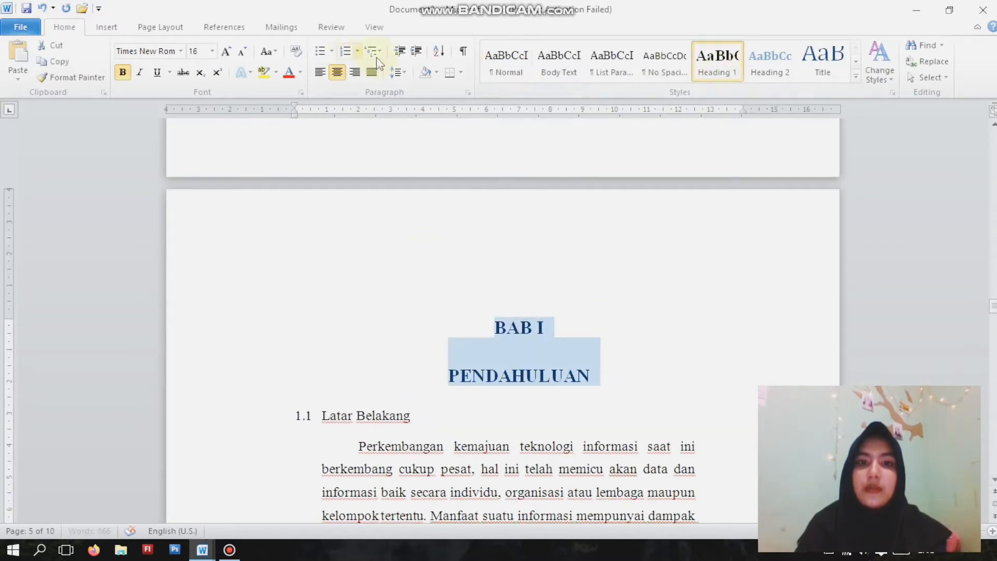
pyautogui.click(398, 72)
pyautogui.click(435, 215)
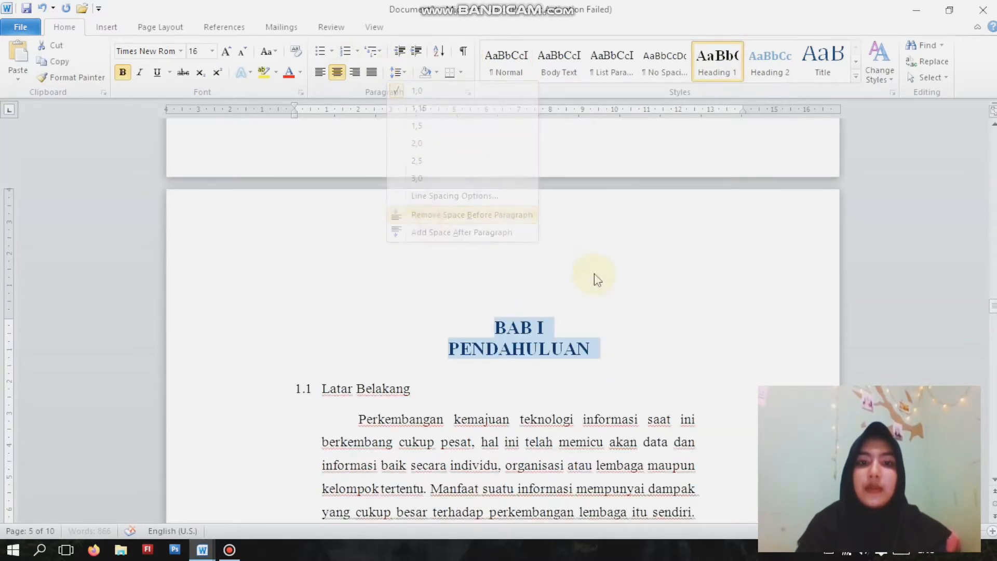
# - Apply the Heading 2 style to the Latar Belakang subheading under BAB I
pyautogui.click(425, 274)
pyautogui.moveTo(425, 274); pyautogui.dragTo(327, 263)
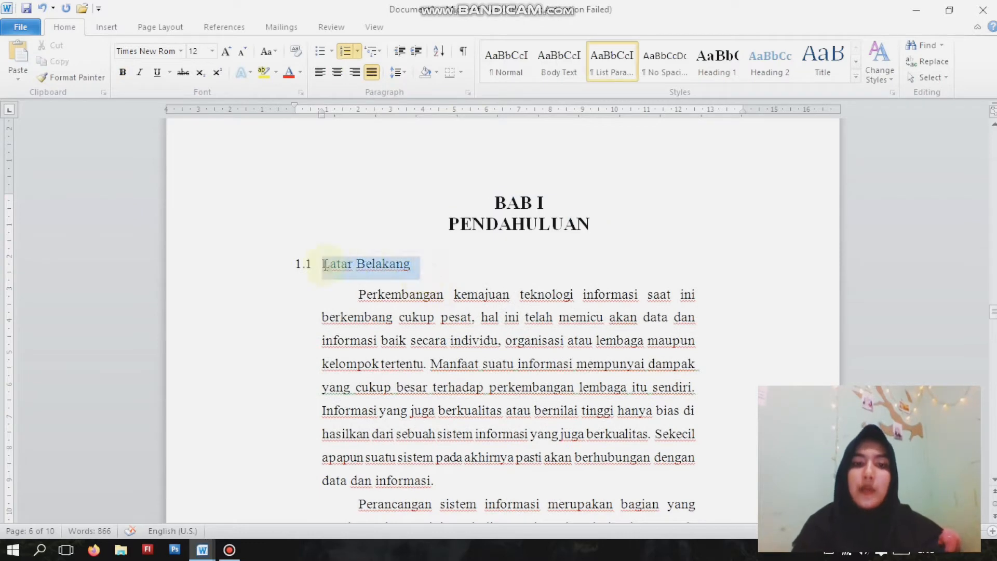
pyautogui.click(770, 65)
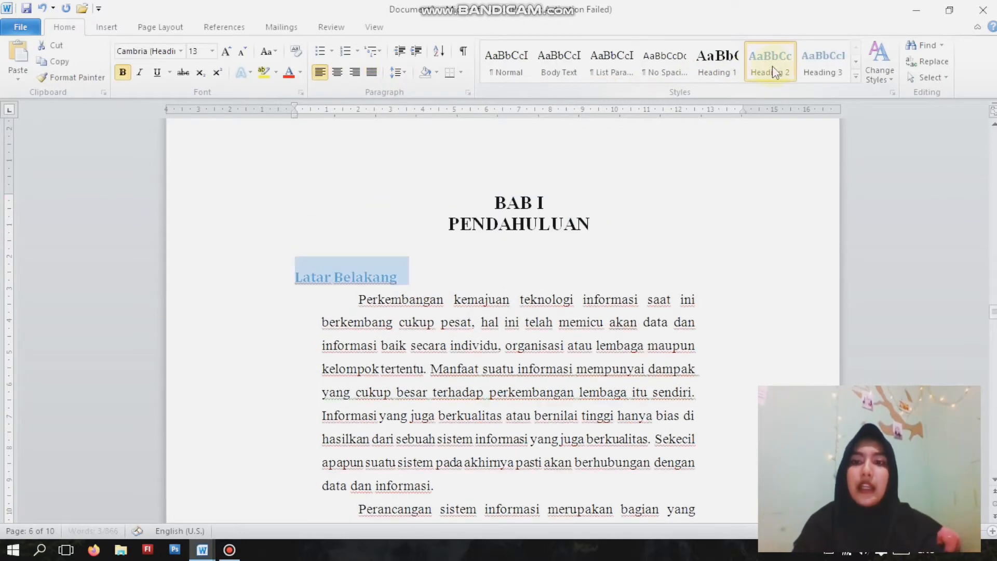
# - Modify the Heading 2 style to Times New Roman, size 12, with the Automatic font color
pyautogui.rightClick(775, 63)
pyautogui.click(813, 85)
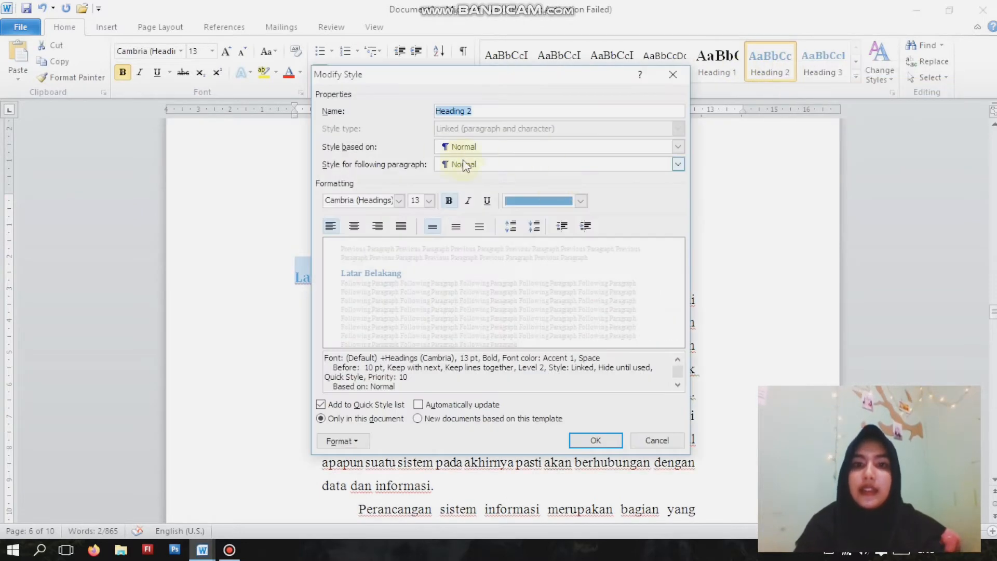
pyautogui.click(580, 201)
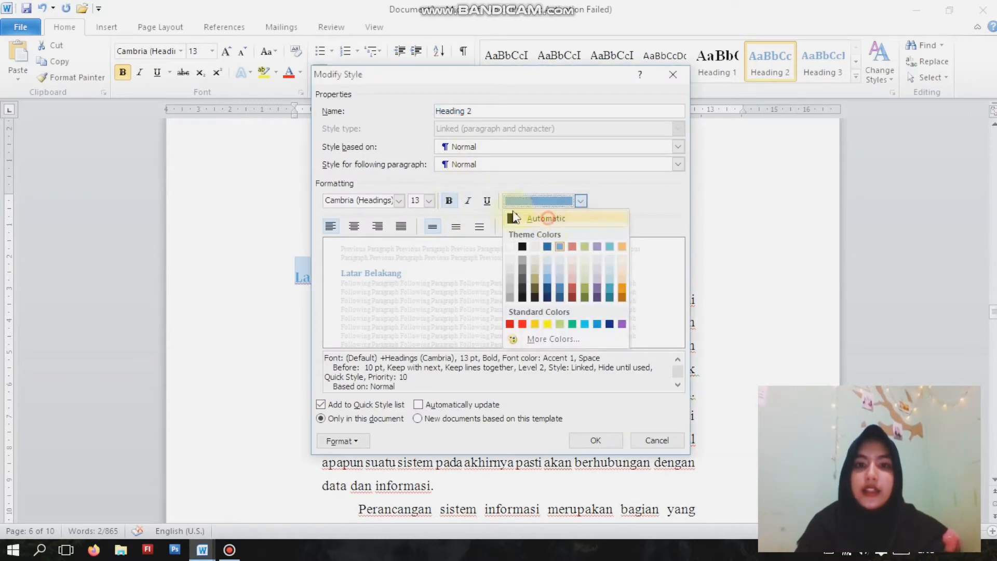
pyautogui.click(550, 217)
pyautogui.click(429, 201)
pyautogui.click(415, 253)
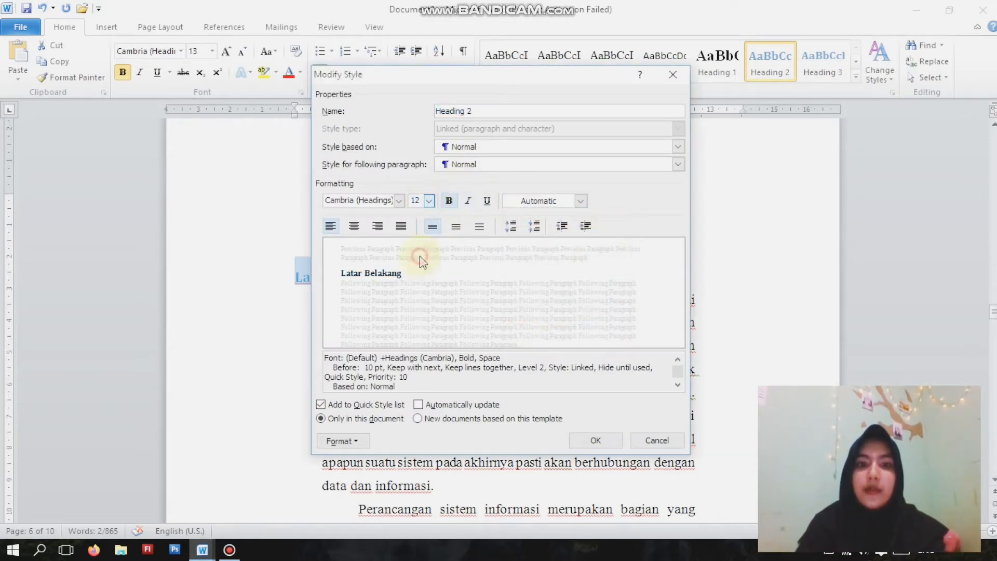
pyautogui.click(400, 201)
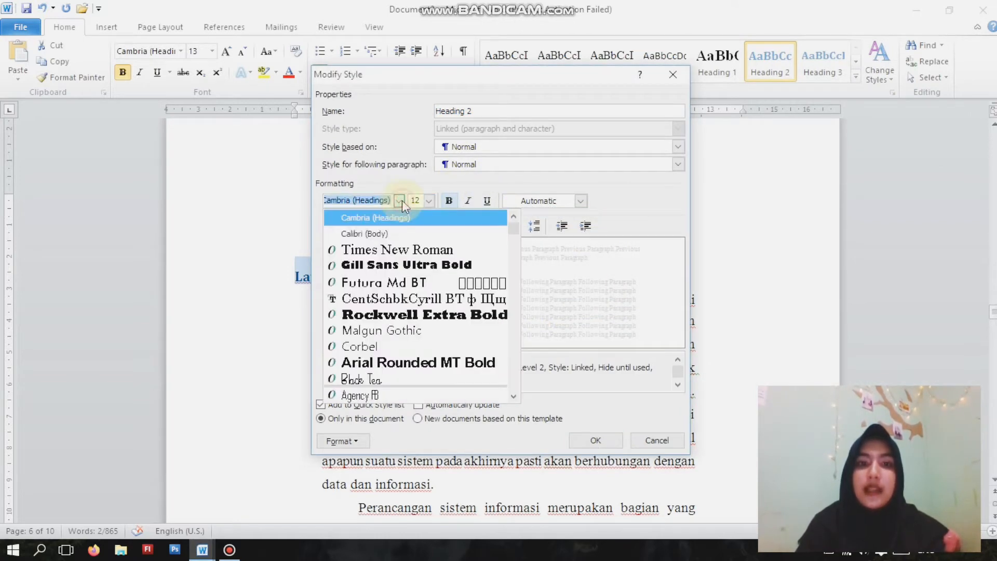
pyautogui.click(404, 251)
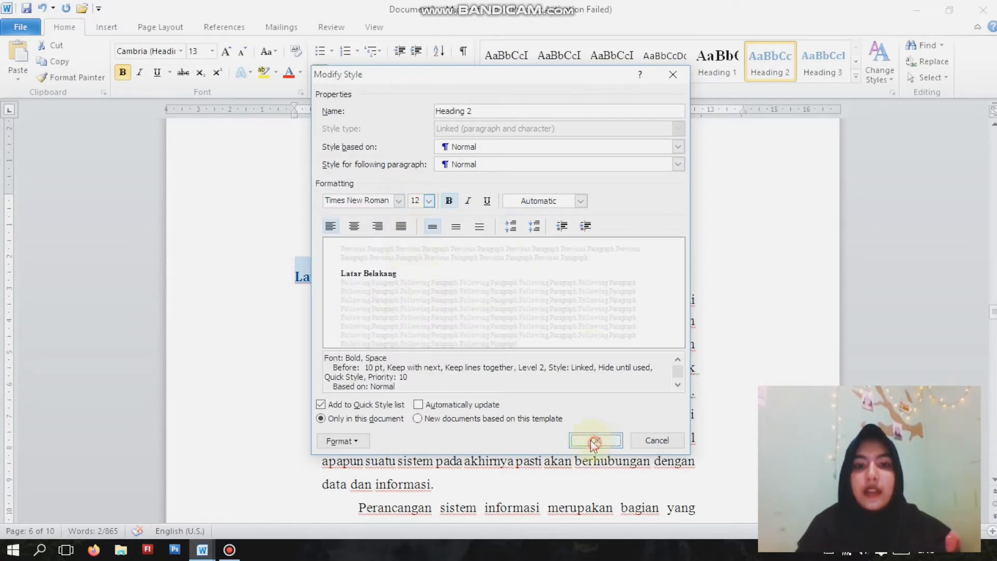
pyautogui.click(592, 441)
# - Insert the number 1.1 in front of the Latar Belakang subheading
pyautogui.click(299, 279)
pyautogui.write('1.1')
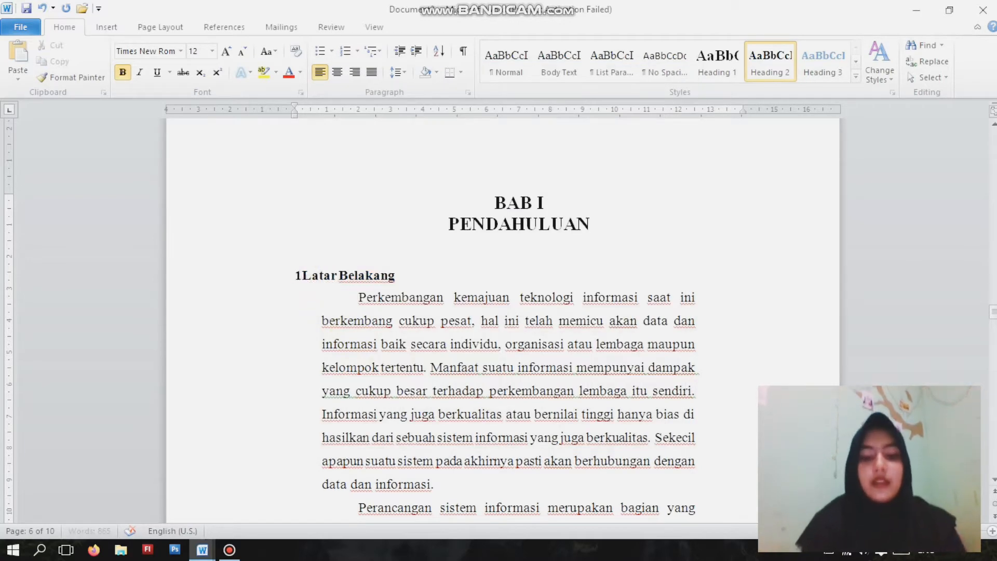
# - Apply the Heading 2 style to the 1.2 Rumusan Masalah subheading
pyautogui.scroll(-15, 403, 272)
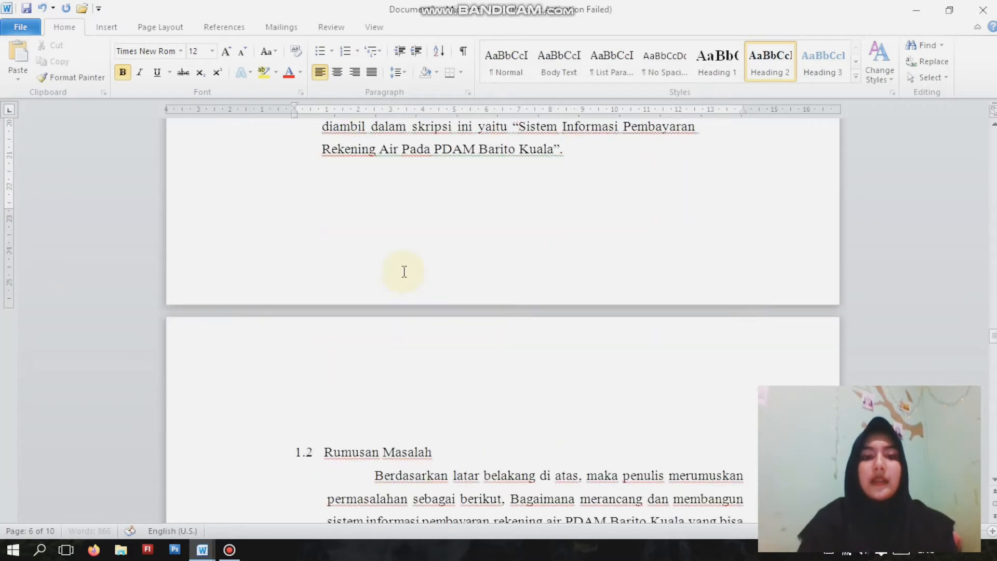
pyautogui.click(441, 202)
pyautogui.click(273, 213)
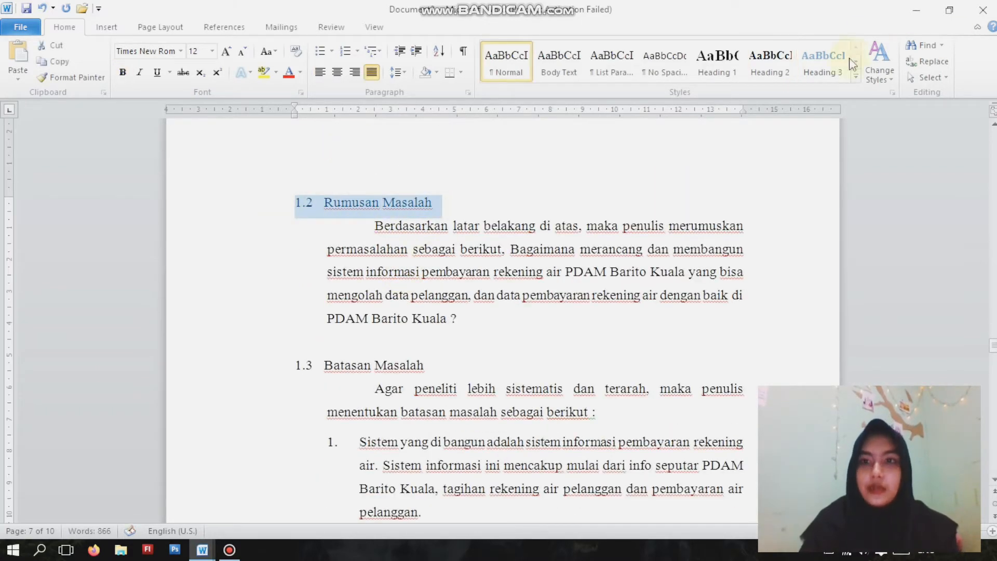
pyautogui.click(770, 61)
# - Apply the Heading 2 style to the 1.3 Batasan Masalah and 1.4 Tujuan Penelitian subheadings
pyautogui.scroll(-2, 539, 180)
pyautogui.click(284, 229)
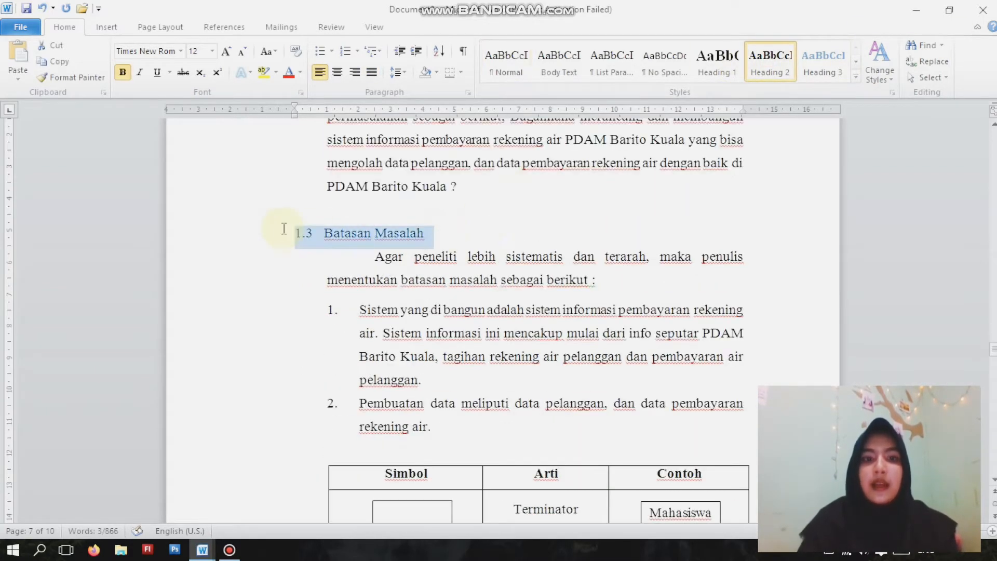
pyautogui.click(770, 61)
pyautogui.scroll(-5, 402, 286)
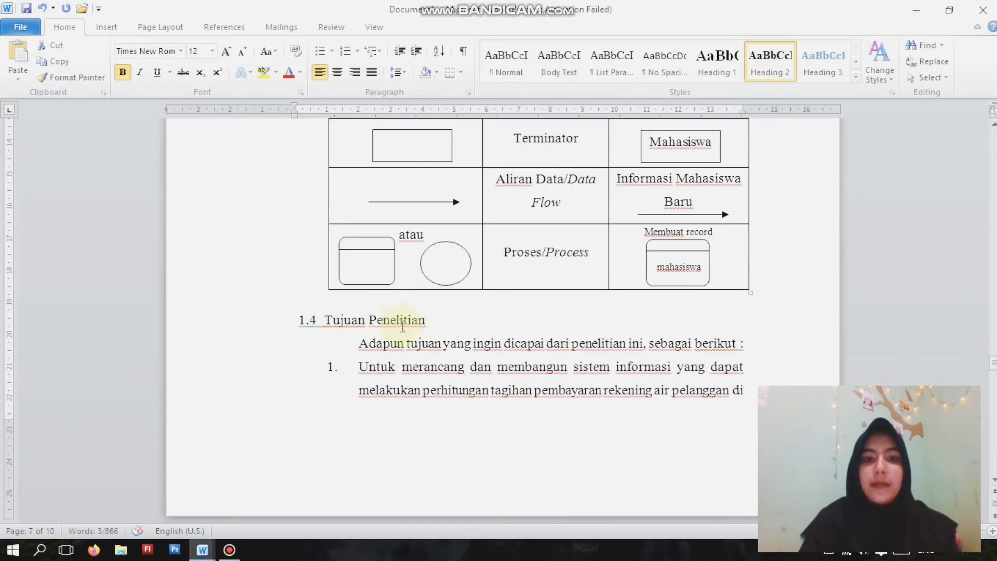
pyautogui.click(291, 326)
pyautogui.click(761, 70)
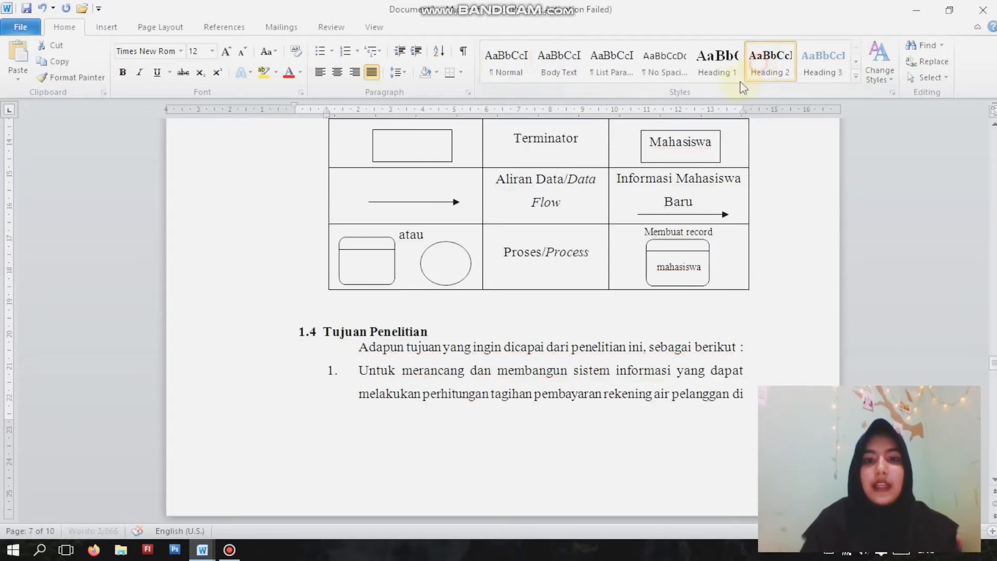
# - Apply the Heading 1 style to the two-line BAB II TINJAUAN PUSTAKA title and remove its space before paragraph
pyautogui.scroll(-6, 553, 241)
pyautogui.moveTo(492, 284); pyautogui.dragTo(619, 314)
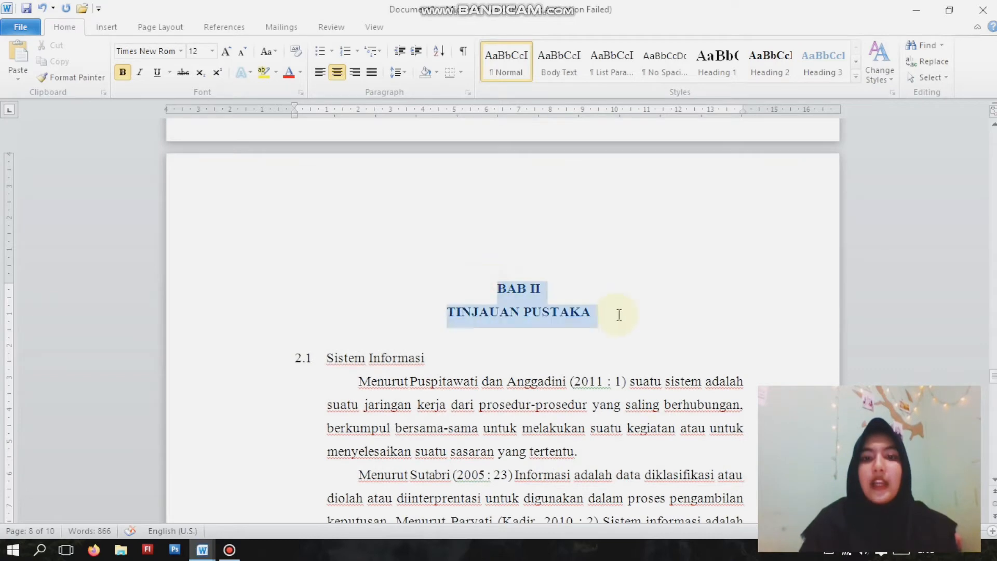
pyautogui.click(734, 68)
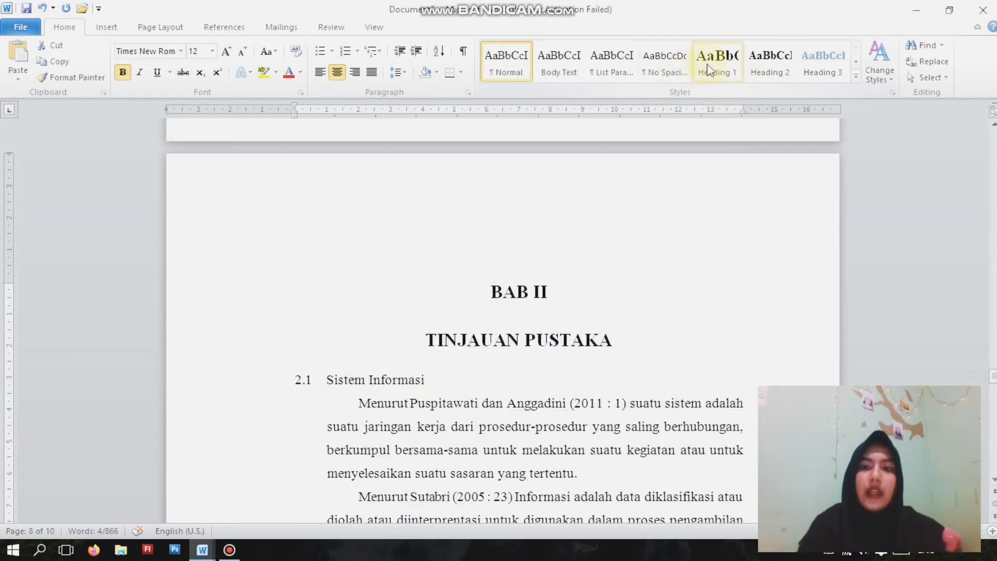
pyautogui.click(735, 68)
pyautogui.click(398, 73)
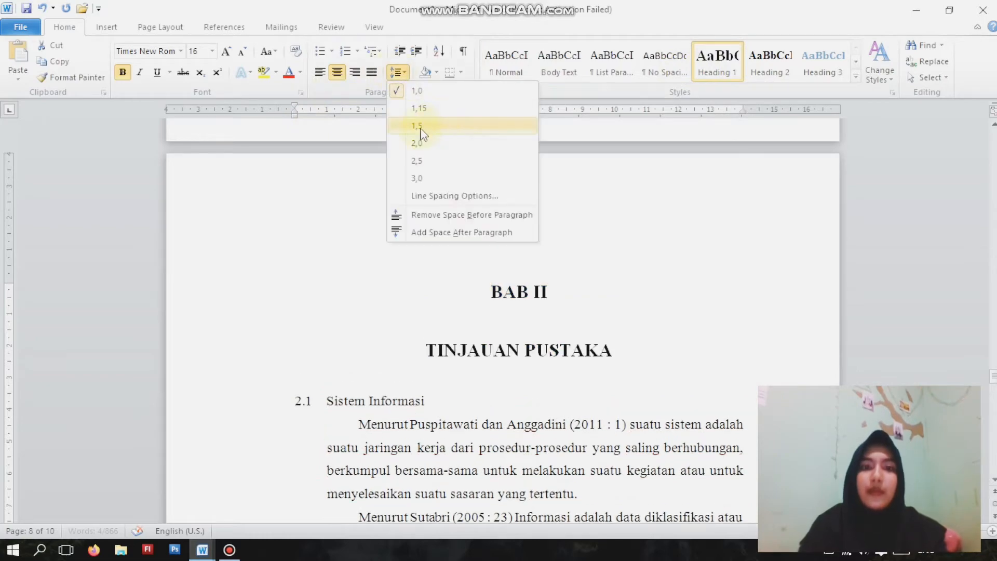
pyautogui.click(415, 219)
# - Compare the formatting of the BAB I PENDAHULUAN and BAB II TINJAUAN PUSTAKA titles
pyautogui.scroll(15, 519, 151)
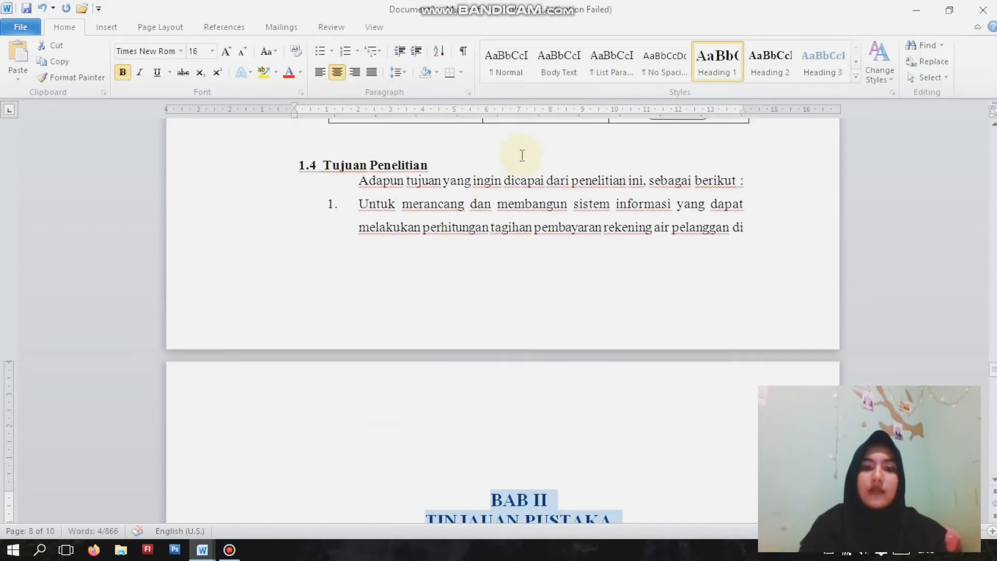
pyautogui.scroll(4, 521, 156)
pyautogui.scroll(-1, 521, 157)
pyautogui.click(521, 160)
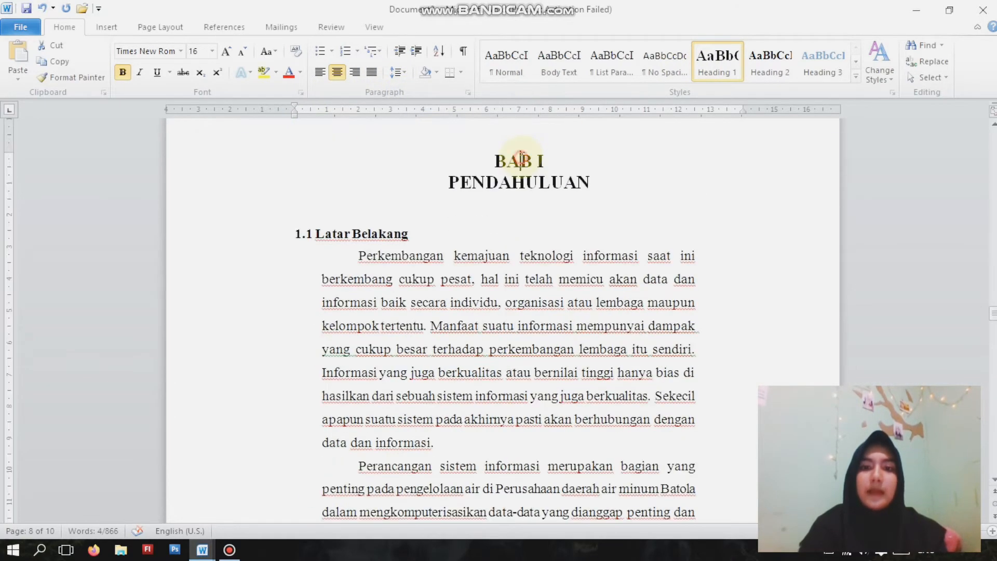
pyautogui.scroll(-14, 518, 165)
pyautogui.scroll(-12, 517, 168)
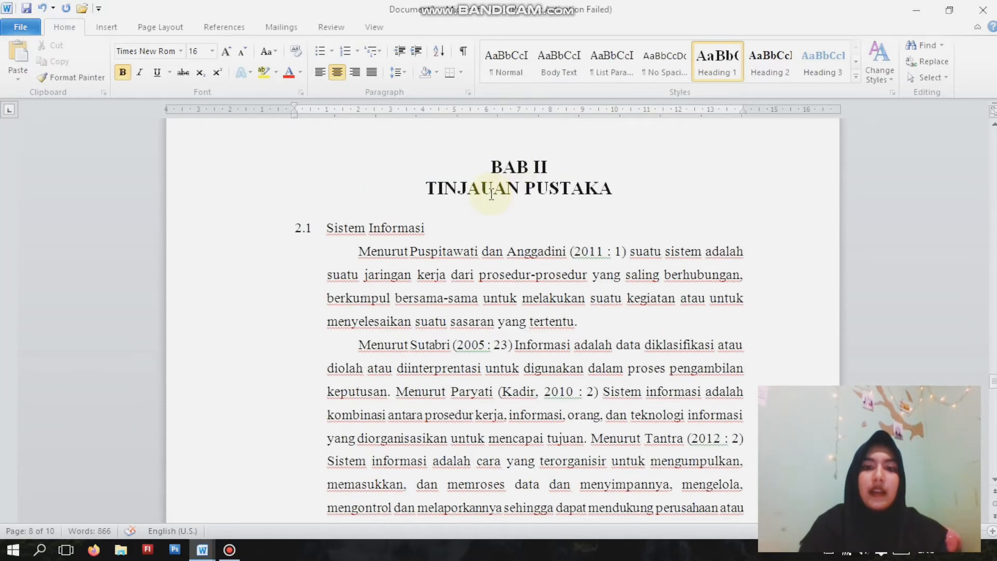
pyautogui.click(493, 193)
# - Set the font size to 12 for the text from the BAB II TINJAUAN PUSTAKA title back through chapter I
pyautogui.scroll(20, 442, 208)
pyautogui.moveTo(617, 189); pyautogui.dragTo(401, 461)
pyautogui.click(212, 51)
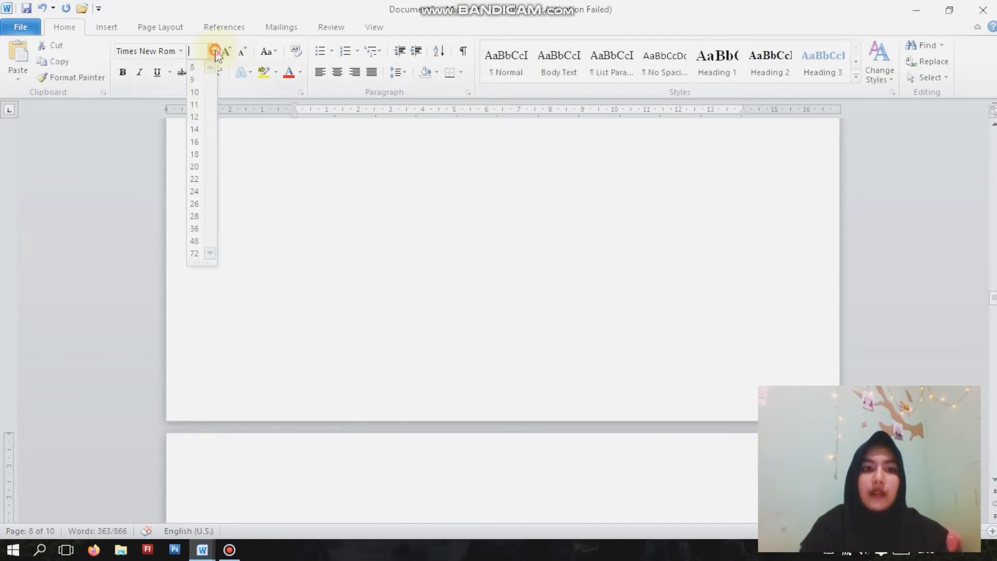
pyautogui.click(195, 116)
# - Apply the Heading 2 style to the Sistem Informasi subheading under BAB II and number it 2.1
pyautogui.scroll(-20, 452, 281)
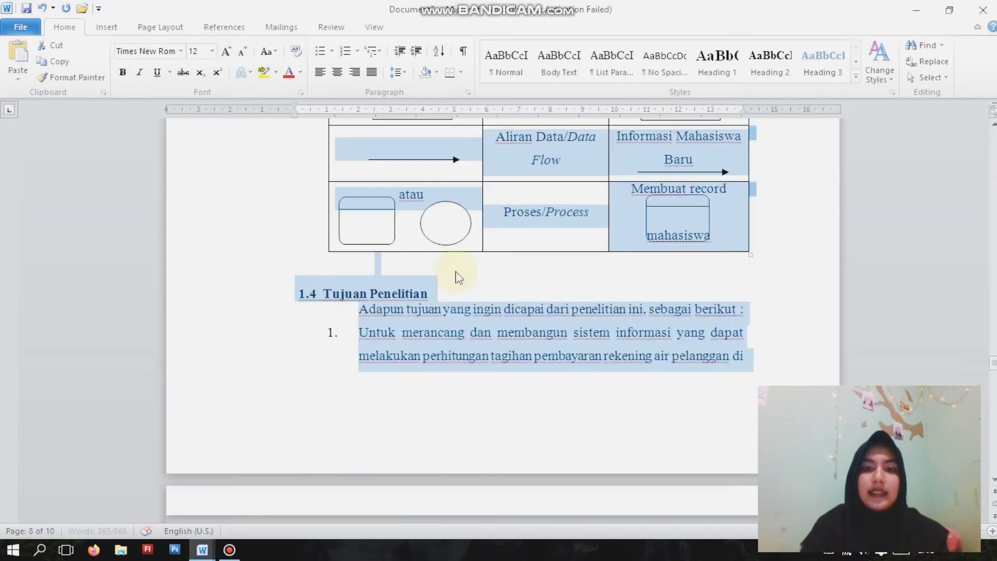
pyautogui.click(463, 270)
pyautogui.moveTo(439, 260); pyautogui.dragTo(305, 260)
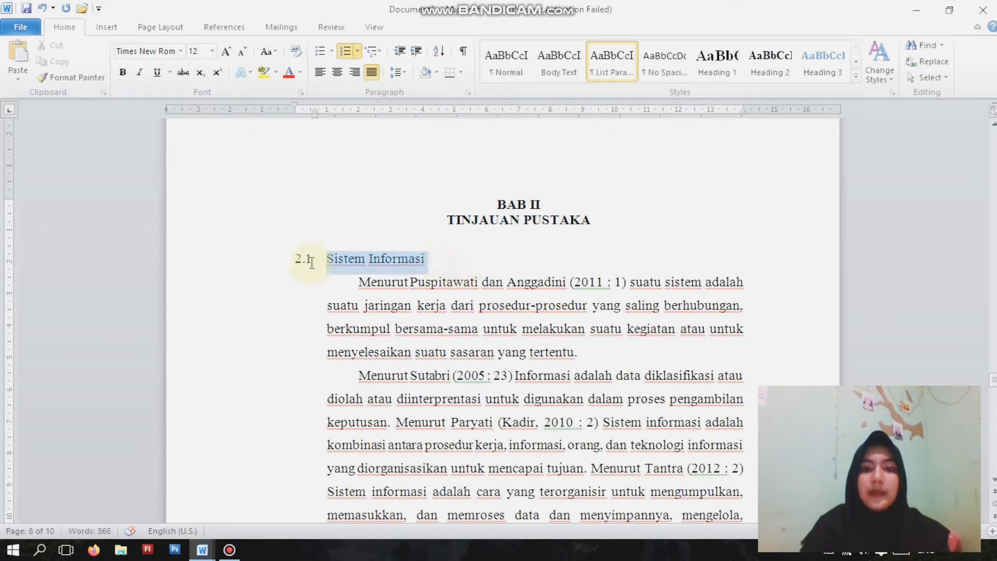
pyautogui.click(771, 61)
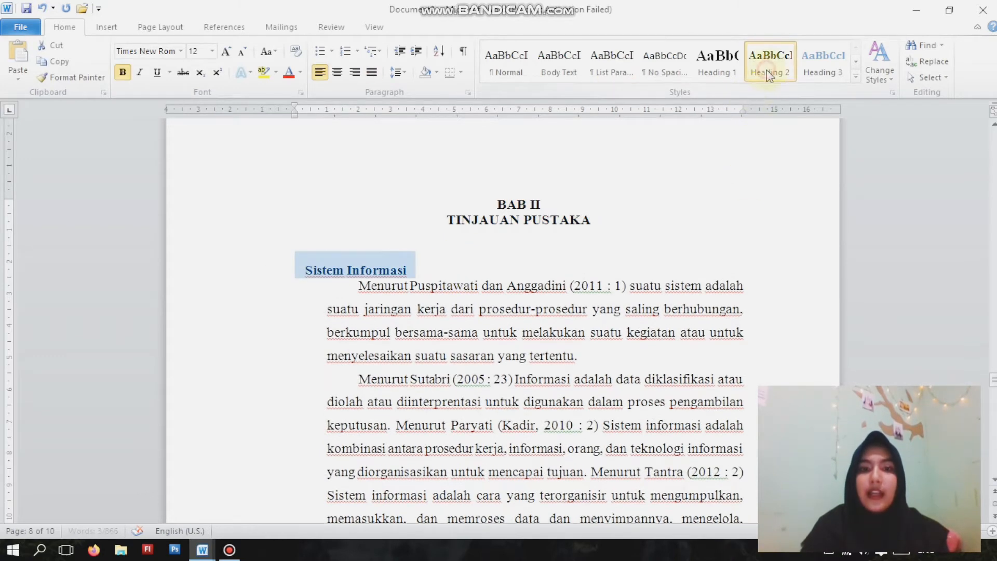
pyautogui.click(309, 278)
pyautogui.write('2.1')
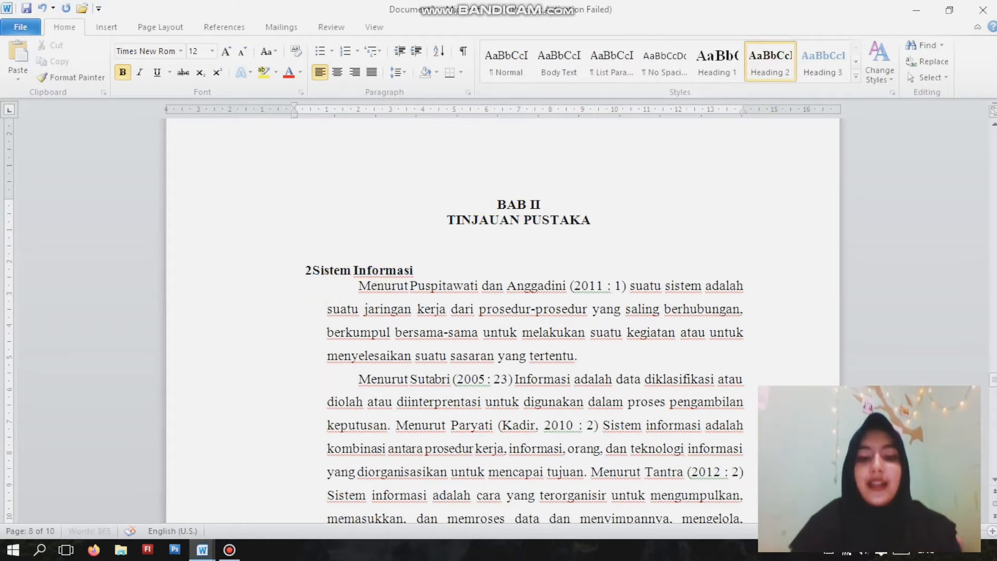
# - Apply the Heading 2 style to the Sistem Informasi Pembayaran Rekening Air PDAM subheading and number it 2.2
pyautogui.scroll(-3, 472, 238)
pyautogui.scroll(-15, 473, 238)
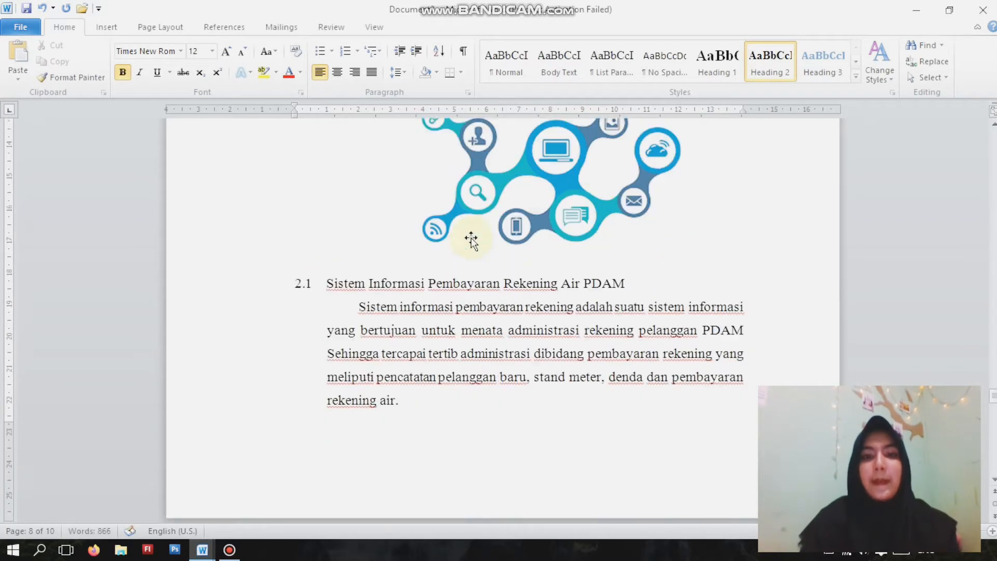
pyautogui.moveTo(625, 240); pyautogui.dragTo(291, 239)
pyautogui.click(771, 61)
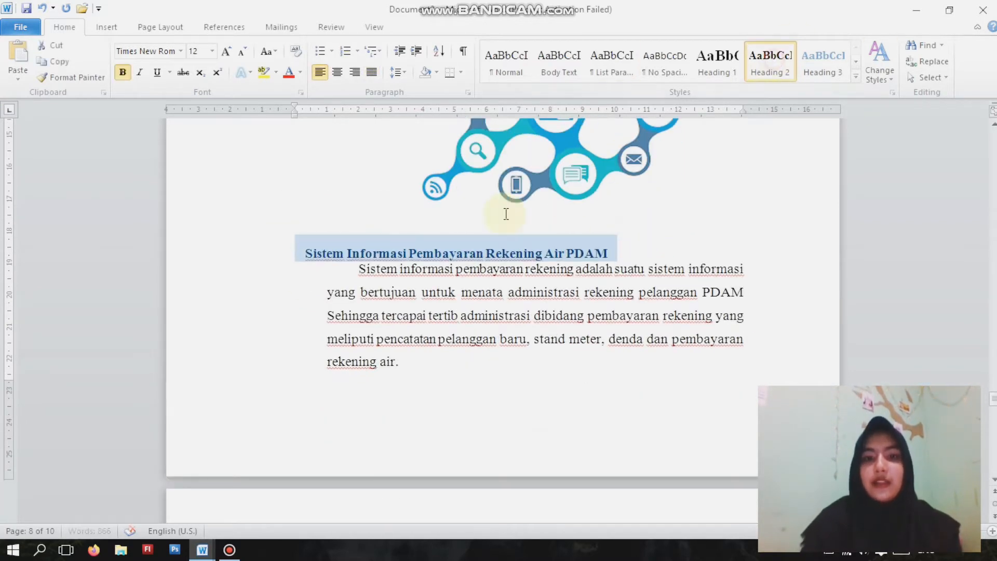
pyautogui.click(315, 253)
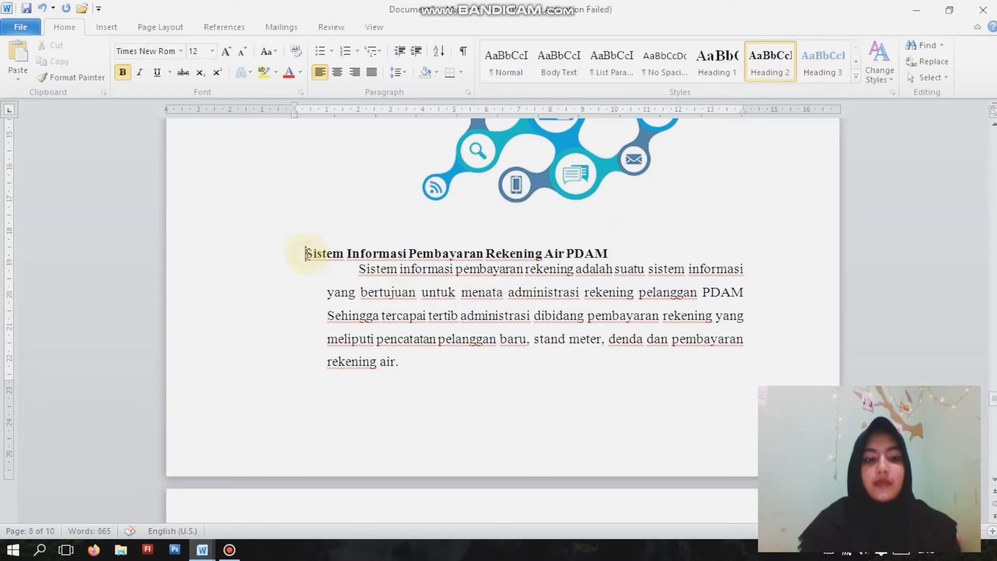
pyautogui.write('2.2')
# - Apply the Heading 2 style to the Website subheading
pyautogui.scroll(10, 384, 247)
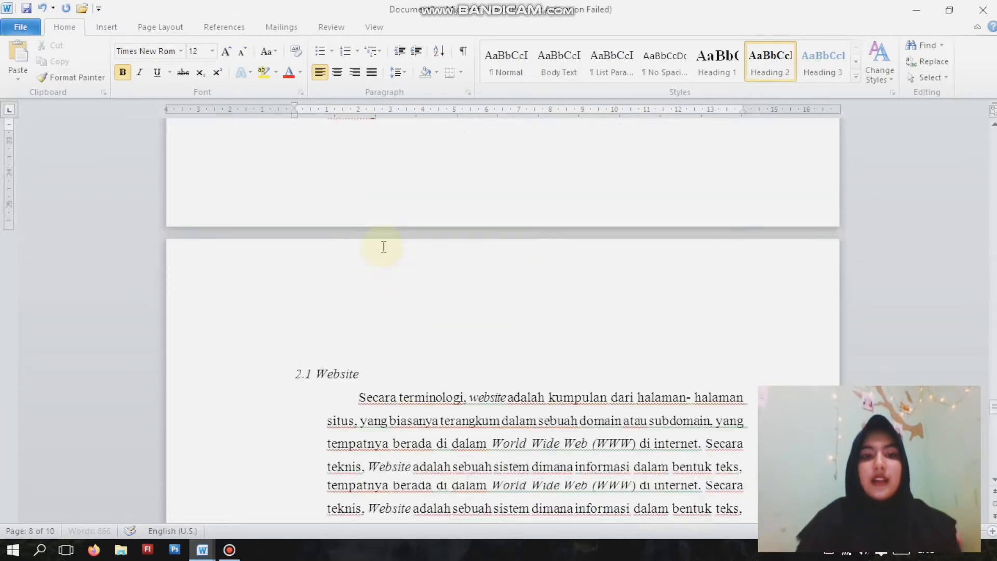
pyautogui.scroll(-2, 384, 247)
pyautogui.moveTo(368, 290); pyautogui.dragTo(278, 294)
pyautogui.click(771, 61)
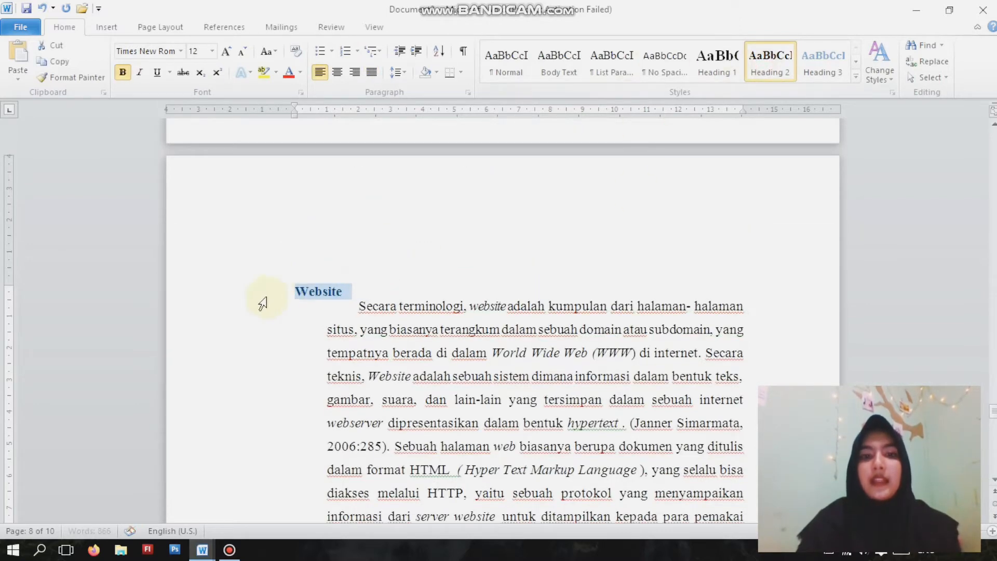
# - Number the Website subheading 2.3, and apply the Heading 2 style to the Diagram Konteks subheading with the number 2.4
pyautogui.click(295, 291)
pyautogui.write('2.3')
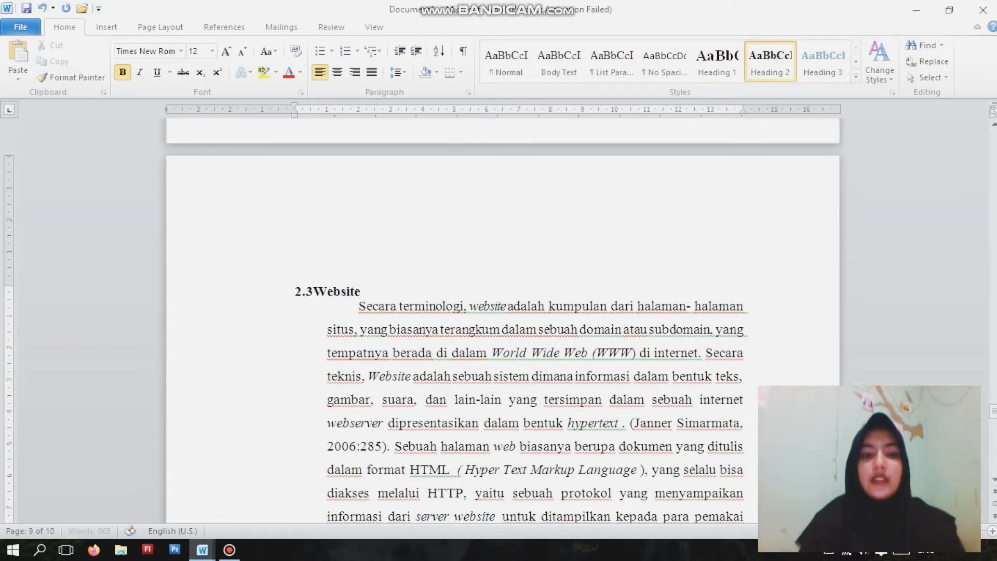
pyautogui.scroll(-5, 289, 285)
pyautogui.moveTo(446, 281); pyautogui.dragTo(317, 283)
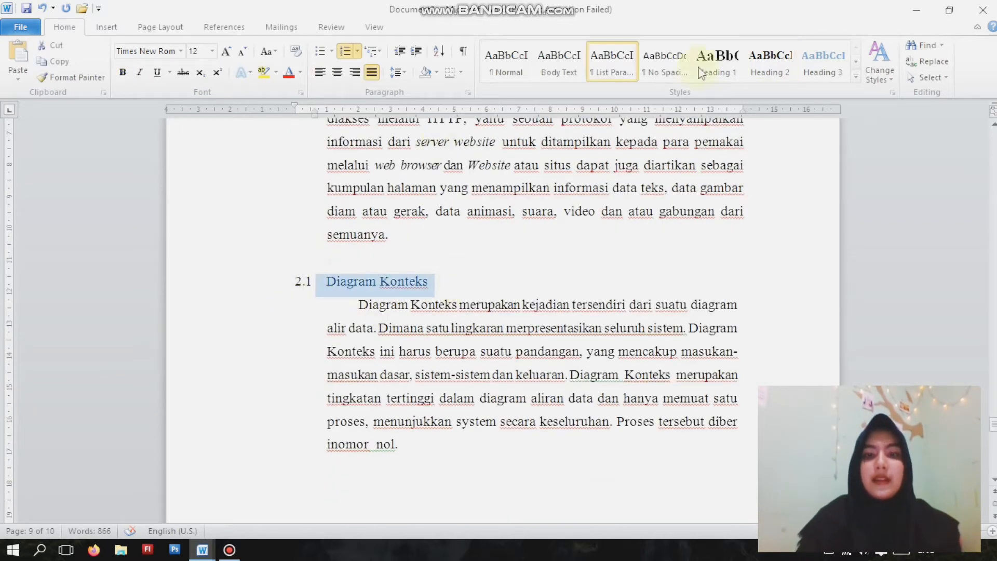
pyautogui.click(771, 61)
pyautogui.click(306, 293)
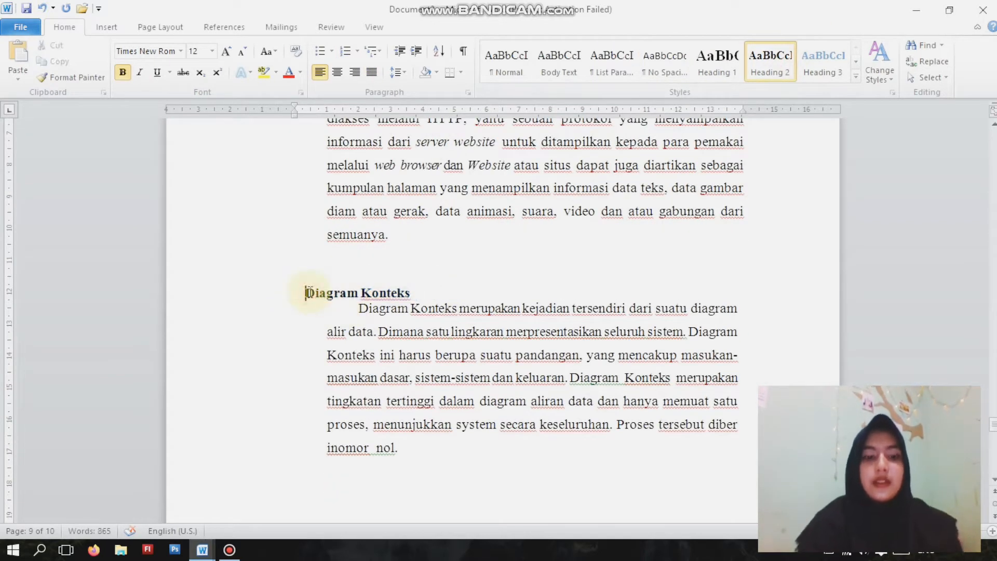
pyautogui.write('2.4')
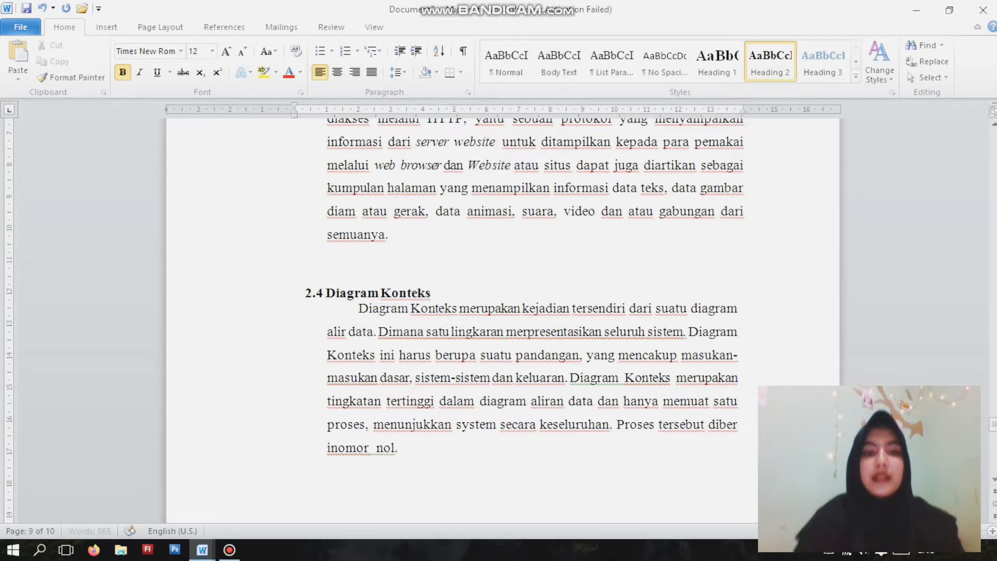
# - Apply the Heading 1 style to the DAFTAR PUSTAKA title on the last page
pyautogui.scroll(-5, 347, 284)
pyautogui.click(512, 334)
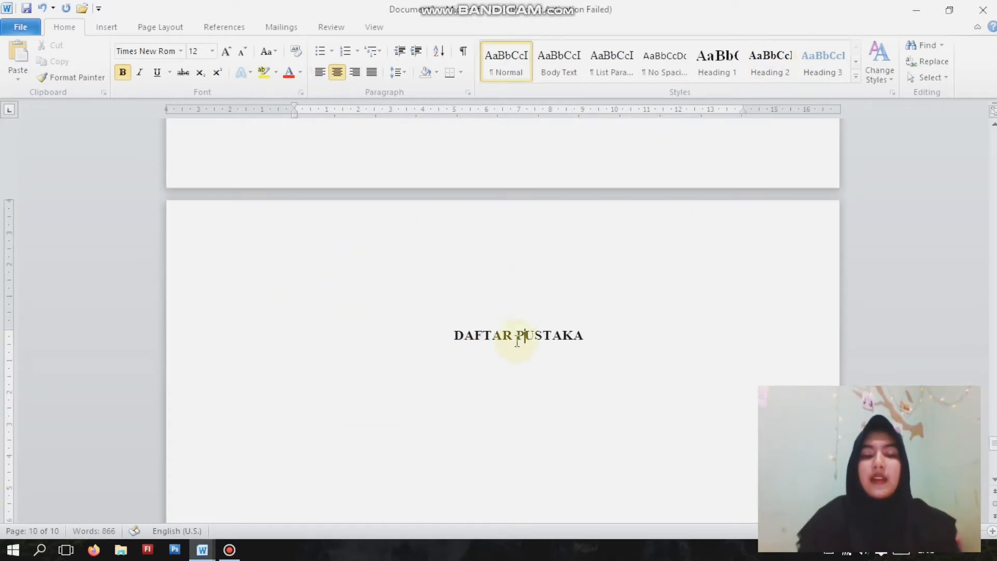
pyautogui.moveTo(410, 338); pyautogui.dragTo(623, 329)
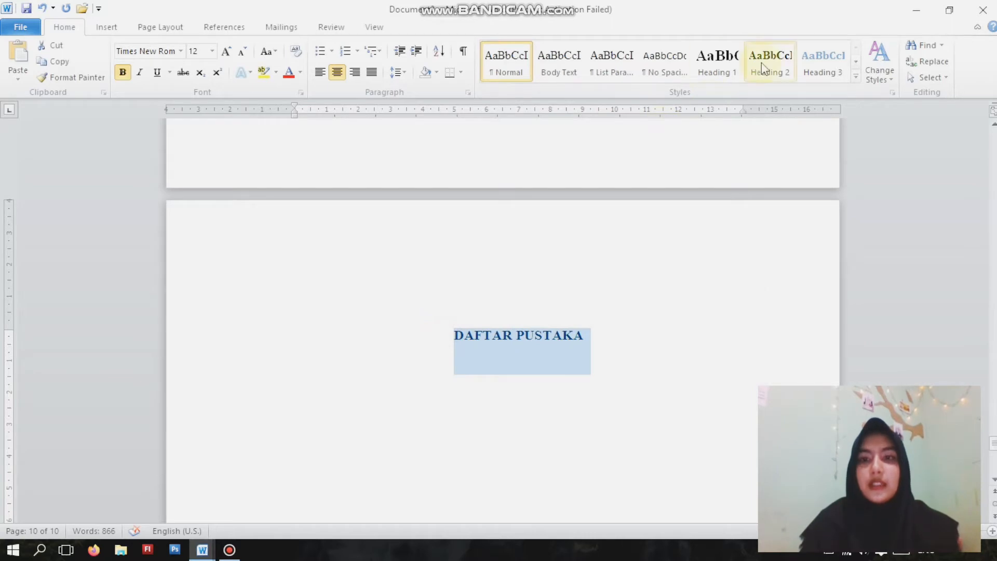
pyautogui.click(717, 62)
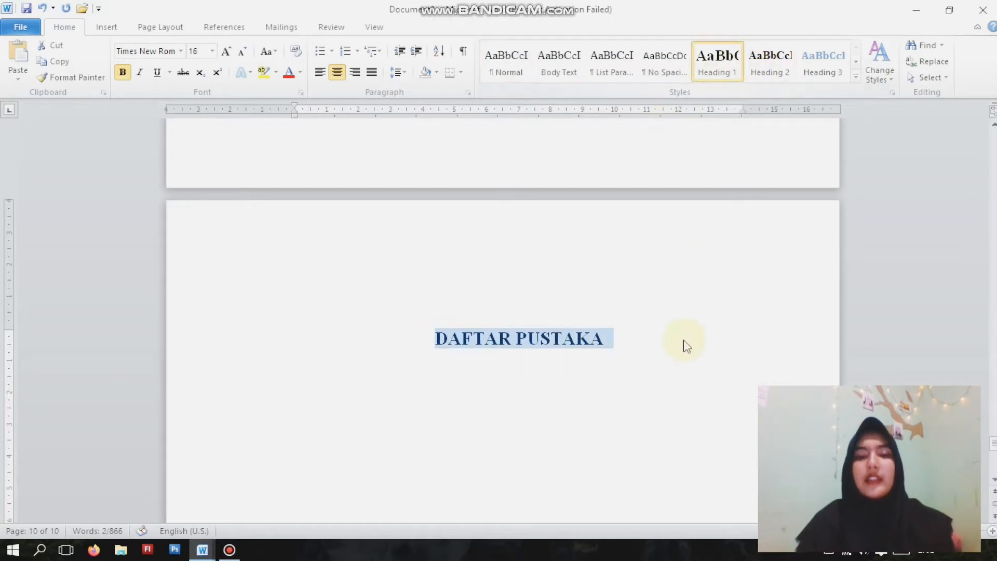
pyautogui.click(649, 339)
# - Remove the blank lines above the DAFTAR ISI title, keeping the title text intact
pyautogui.scroll(10, 646, 333)
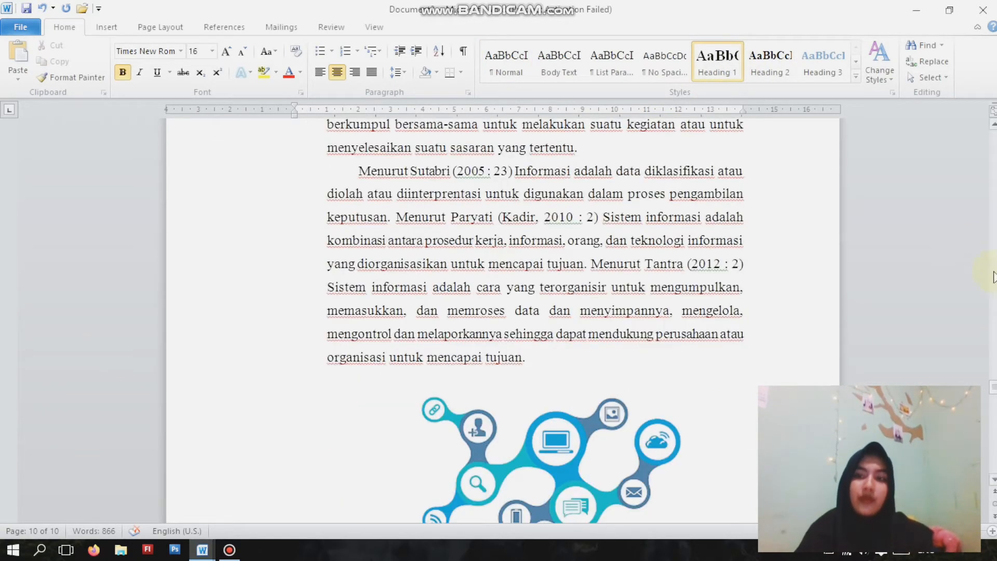
pyautogui.moveTo(995, 388); pyautogui.dragTo(995, 284)
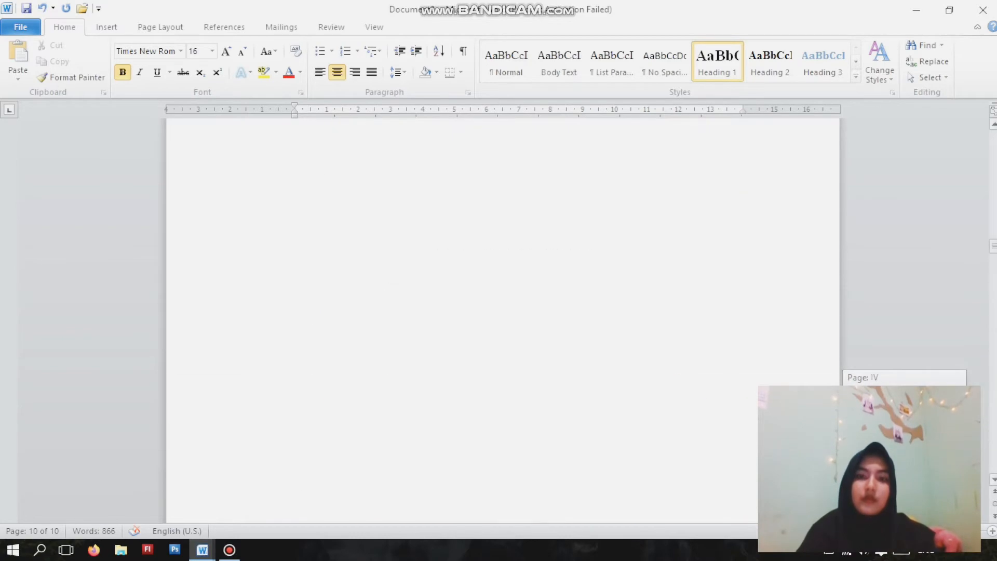
pyautogui.moveTo(995, 247); pyautogui.dragTo(994, 206)
pyautogui.click(521, 226)
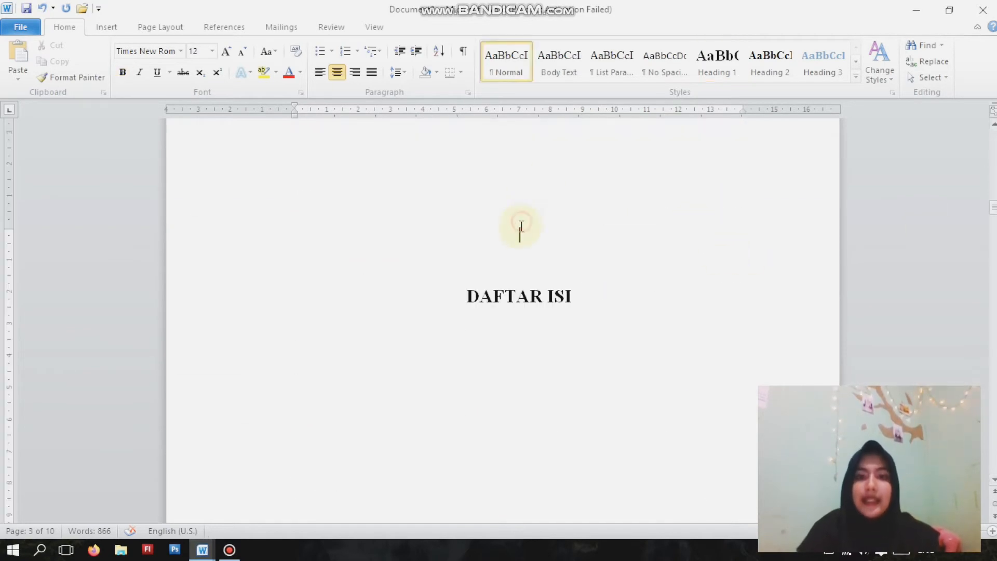
pyautogui.press('Delete')
pyautogui.press('Delete')
pyautogui.press('Delete')
pyautogui.press('Delete')
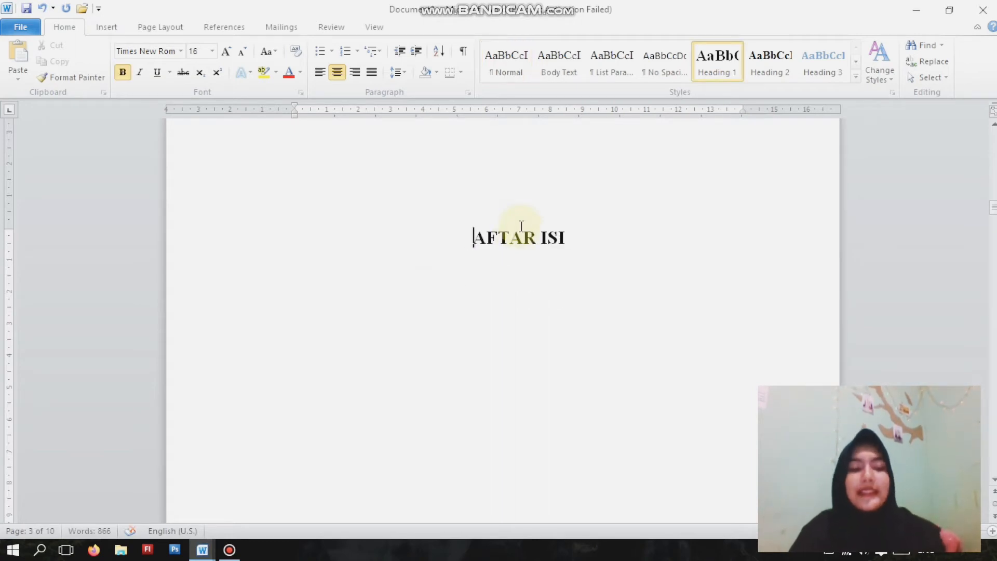
pyautogui.hotkey('ctrl', 'z')
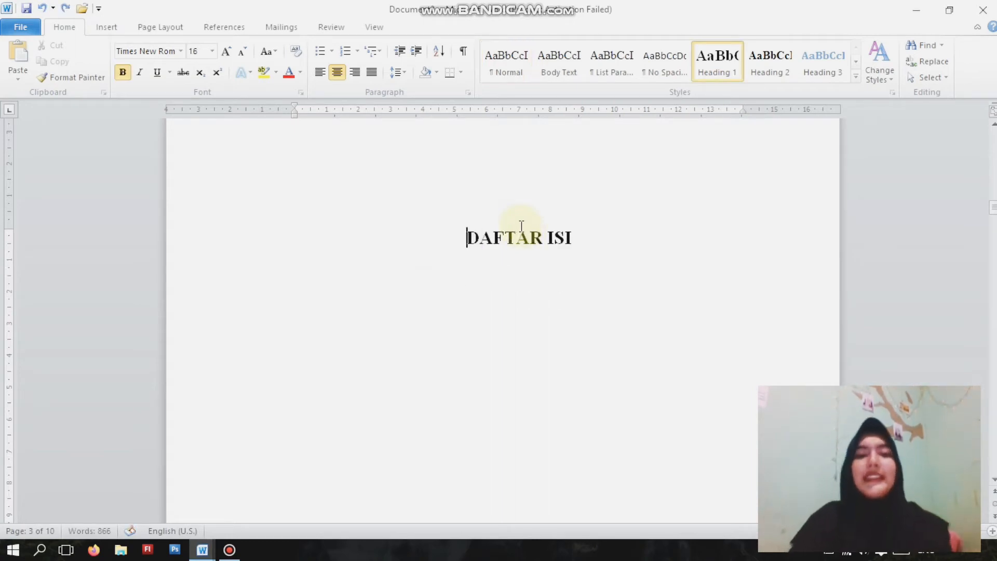
# - Add a justified line below the DAFTAR ISI title and insert an automatic table of contents there
pyautogui.click(622, 235)
pyautogui.press('Return')
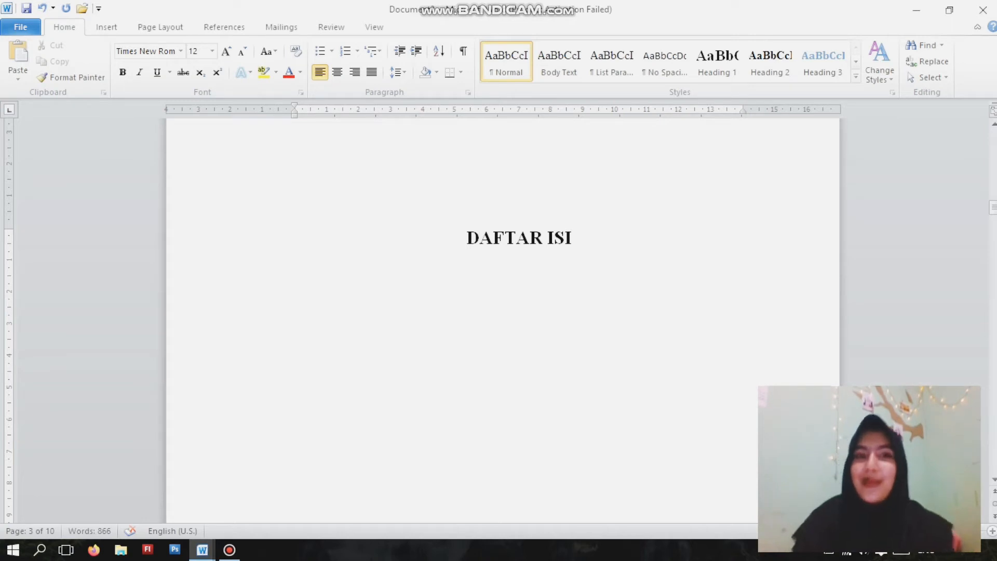
pyautogui.click(372, 72)
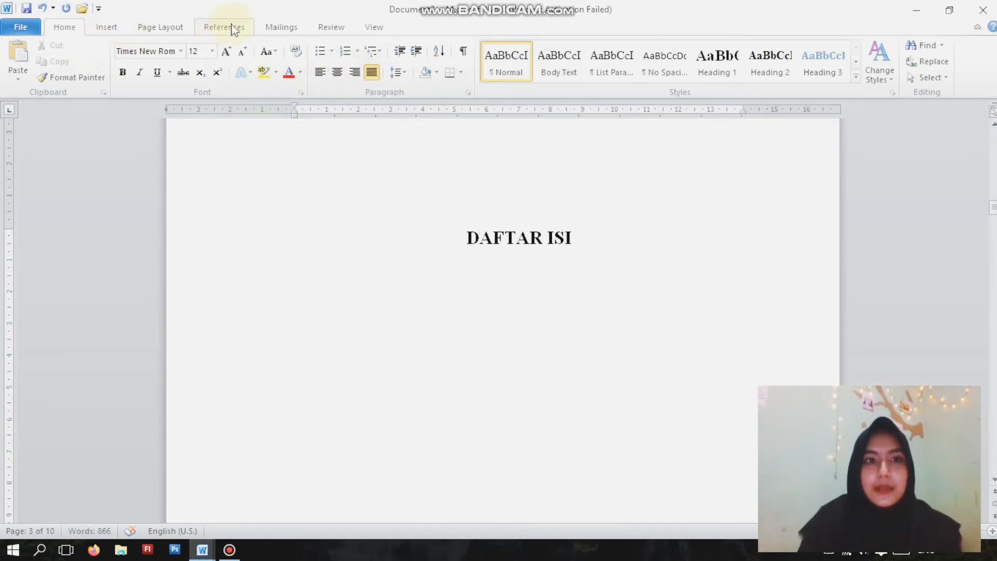
pyautogui.click(214, 30)
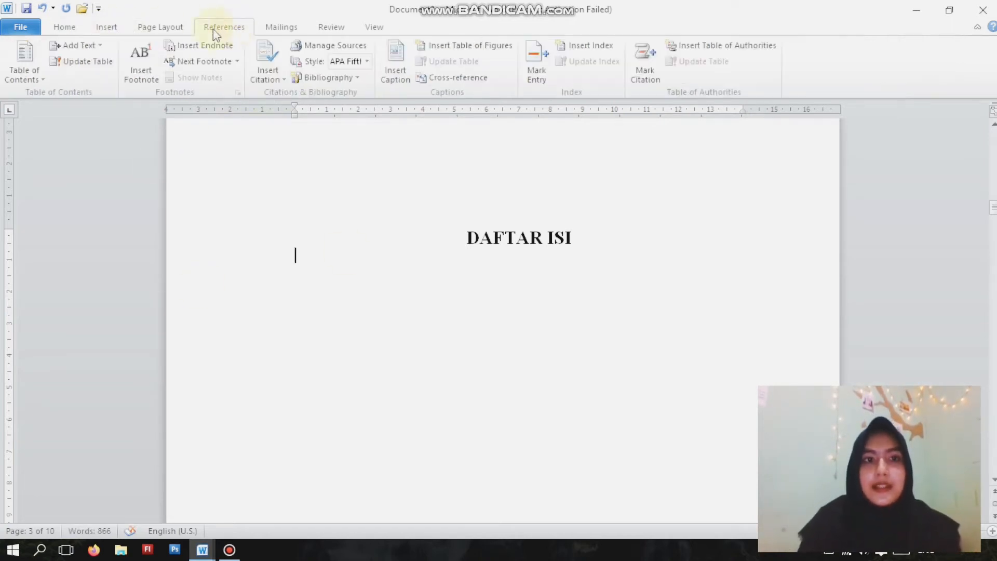
pyautogui.click(42, 79)
pyautogui.click(90, 170)
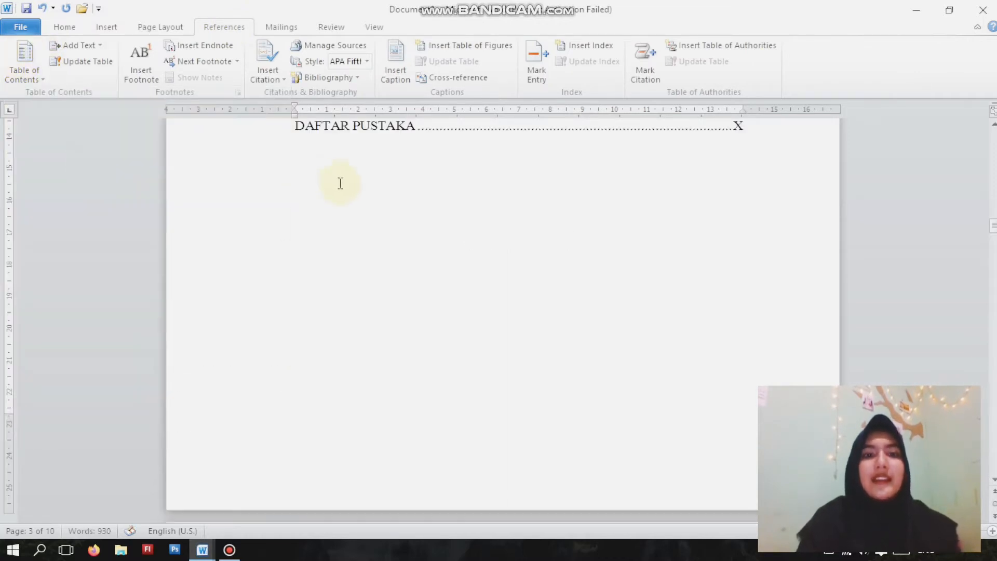
# - Delete the Contents heading text from the inserted table of contents and check its entries down to DAFTAR PUSTAKA
pyautogui.scroll(2, 340, 183)
pyautogui.scroll(10, 367, 338)
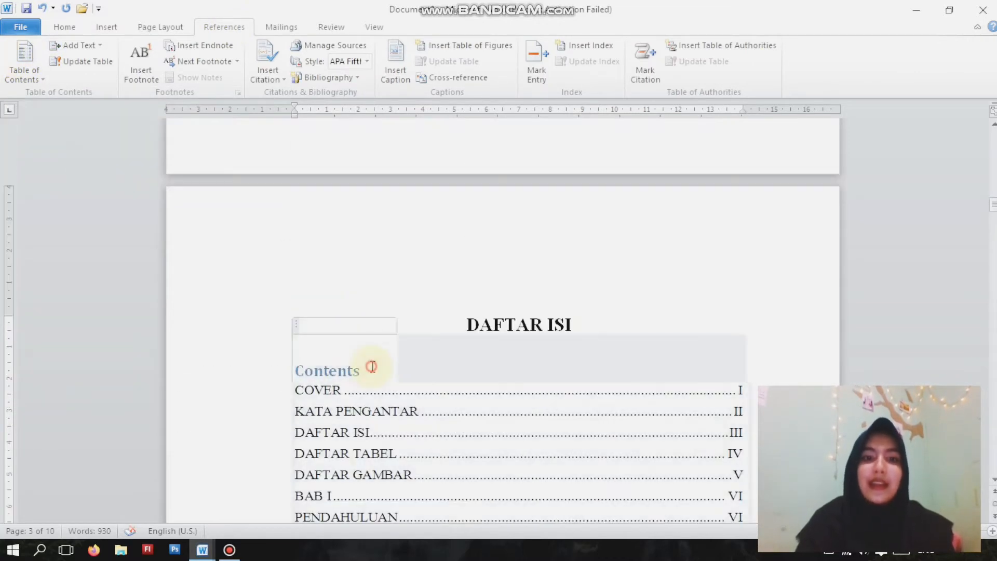
pyautogui.click(372, 368)
pyautogui.press('BackSpace')
pyautogui.press('BackSpace')
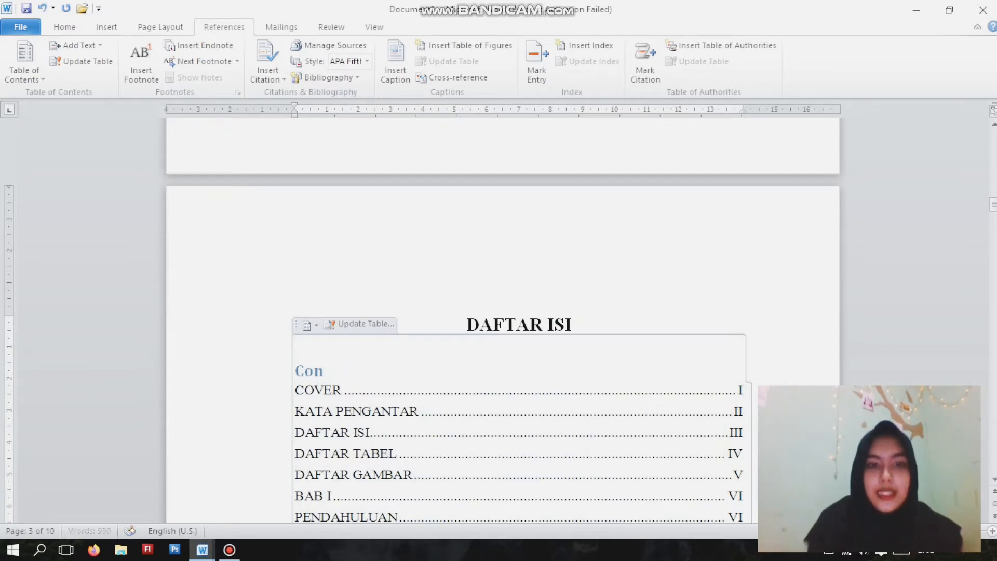
pyautogui.scroll(-2, 675, 312)
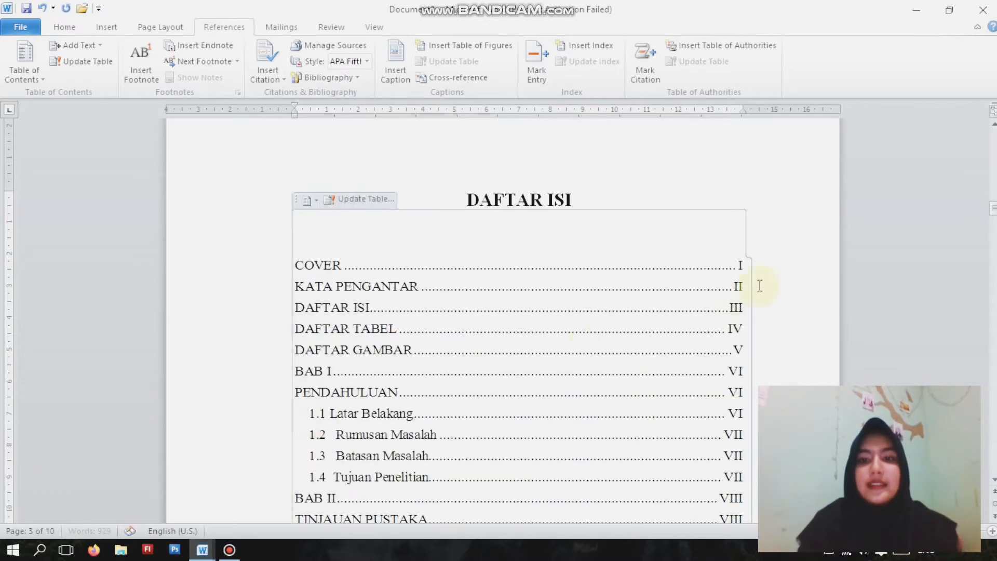
pyautogui.scroll(-5, 780, 230)
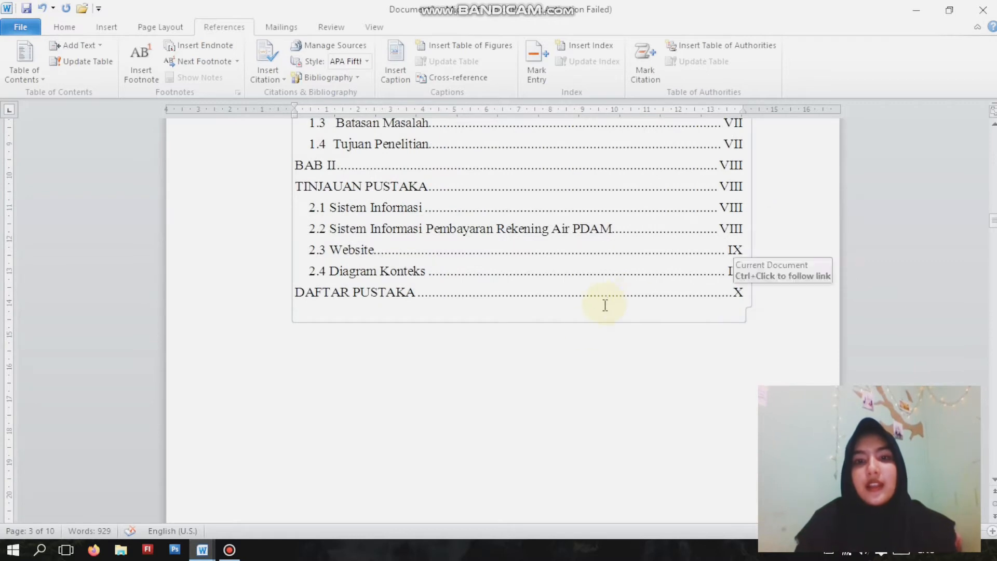
# - Remove the blank lines above the DAFTAR TABEL title on page 4
pyautogui.click(568, 374)
pyautogui.scroll(-5, 575, 372)
pyautogui.click(555, 249)
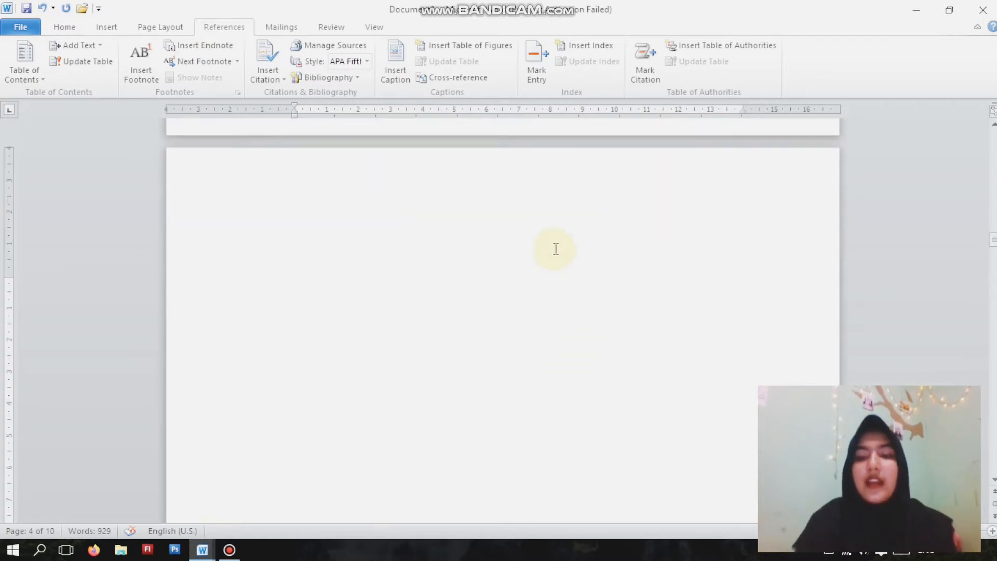
pyautogui.press('Delete')
pyautogui.press('Delete')
pyautogui.press('Delete')
pyautogui.press('Delete')
pyautogui.press('Delete')
pyautogui.press('Delete')
pyautogui.press('Delete')
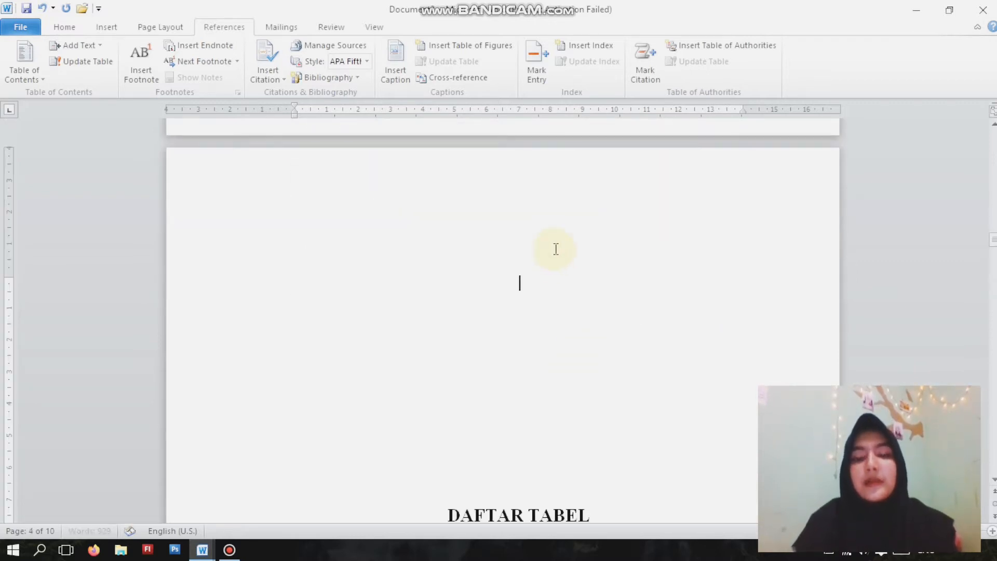
pyautogui.press('Delete')
pyautogui.press('Delete')
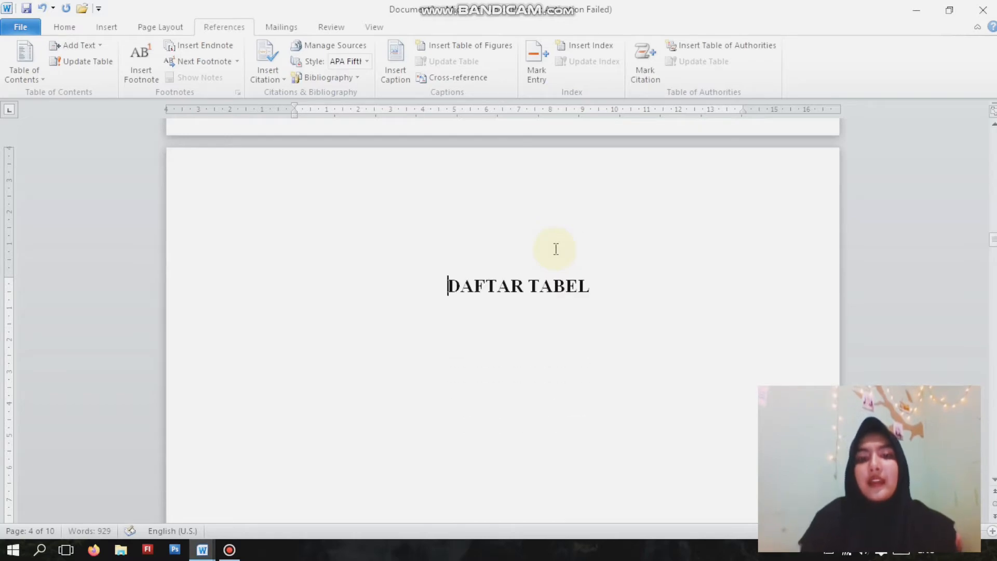
# - Place the insertion point on the blank line above the Simbol, Arti, Contoh table that precedes section 1.4
pyautogui.scroll(-12, 541, 272)
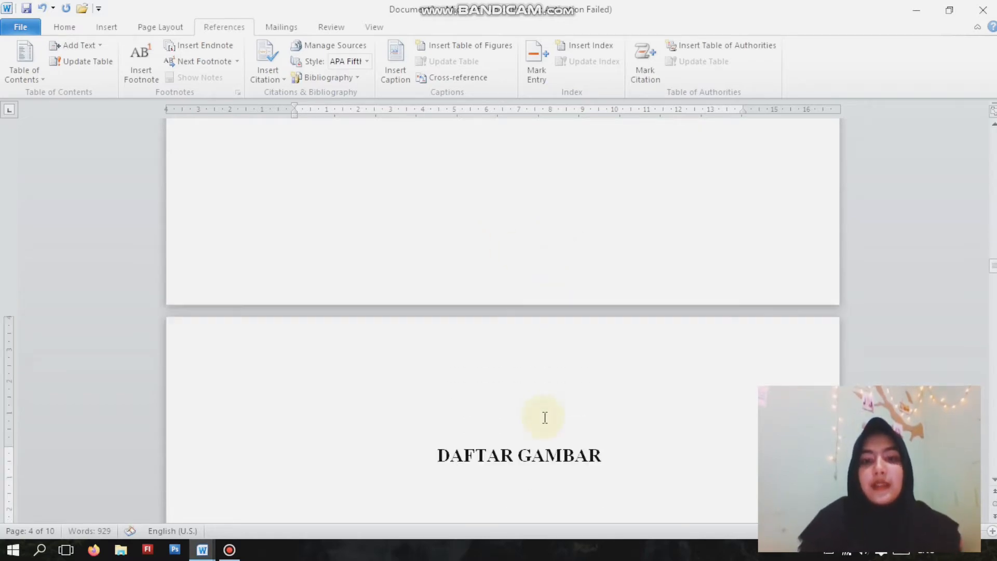
pyautogui.scroll(2, 545, 411)
pyautogui.scroll(-6, 545, 411)
pyautogui.scroll(3, 543, 395)
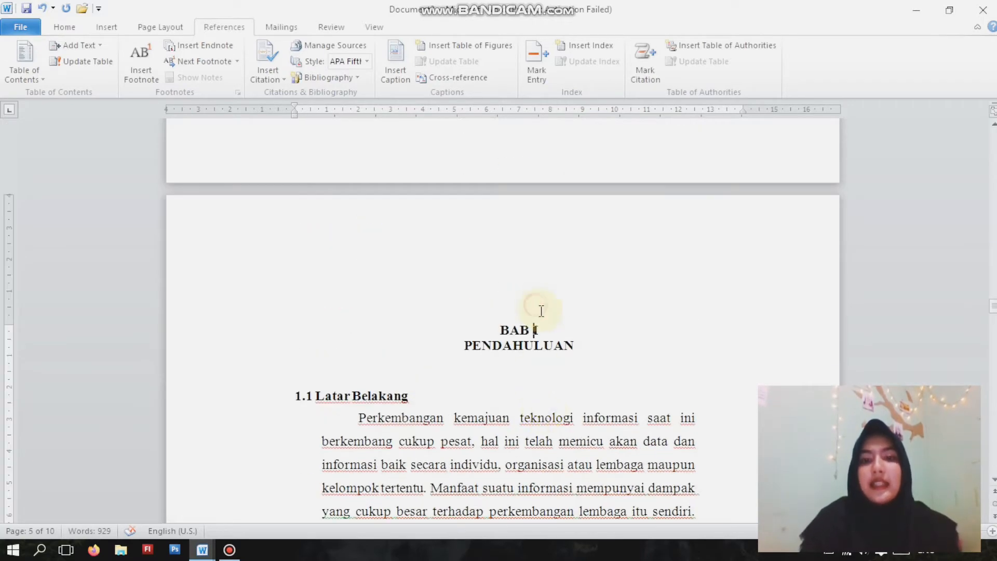
pyautogui.scroll(-9, 538, 312)
pyautogui.scroll(-10, 541, 325)
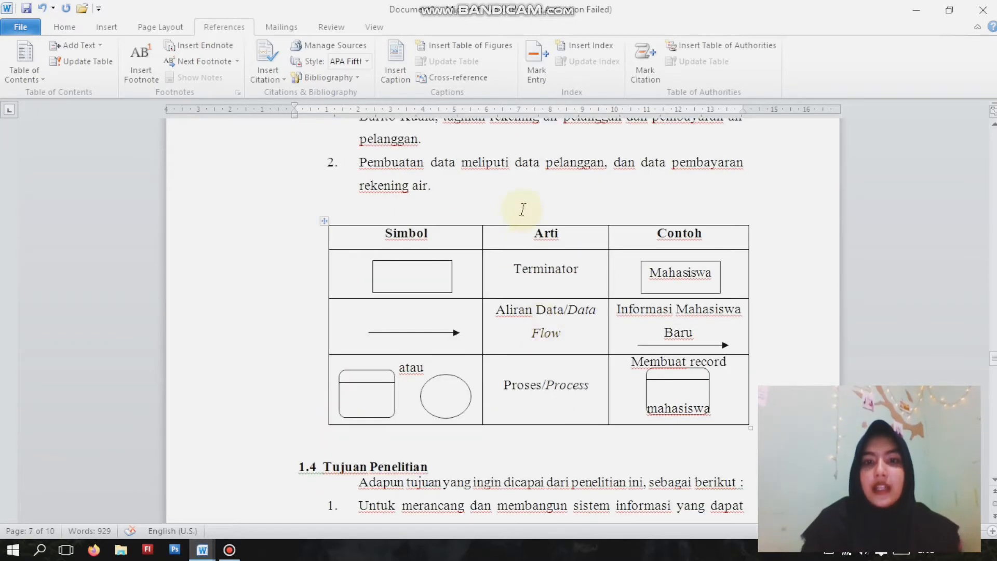
pyautogui.click(523, 209)
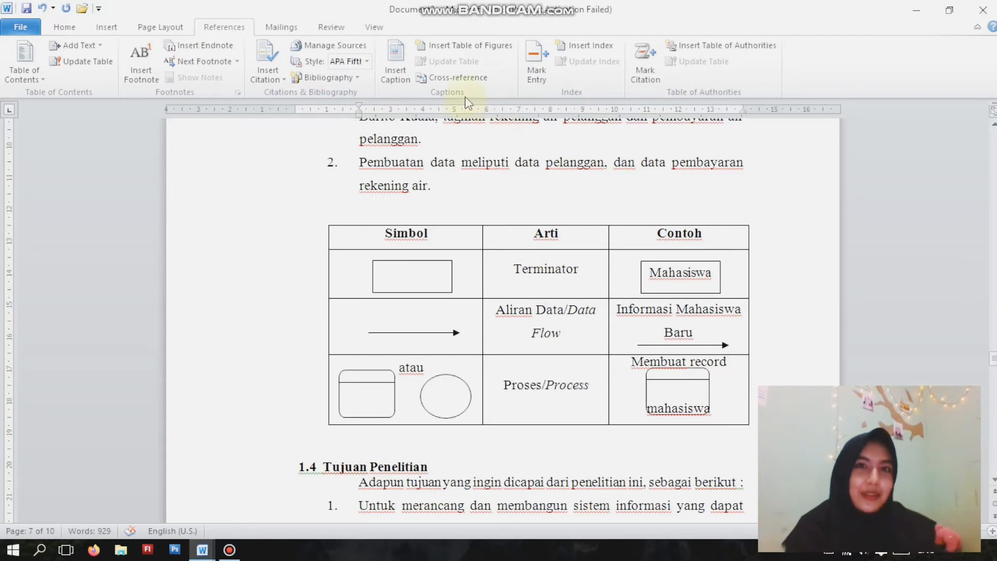
pyautogui.click(470, 50)
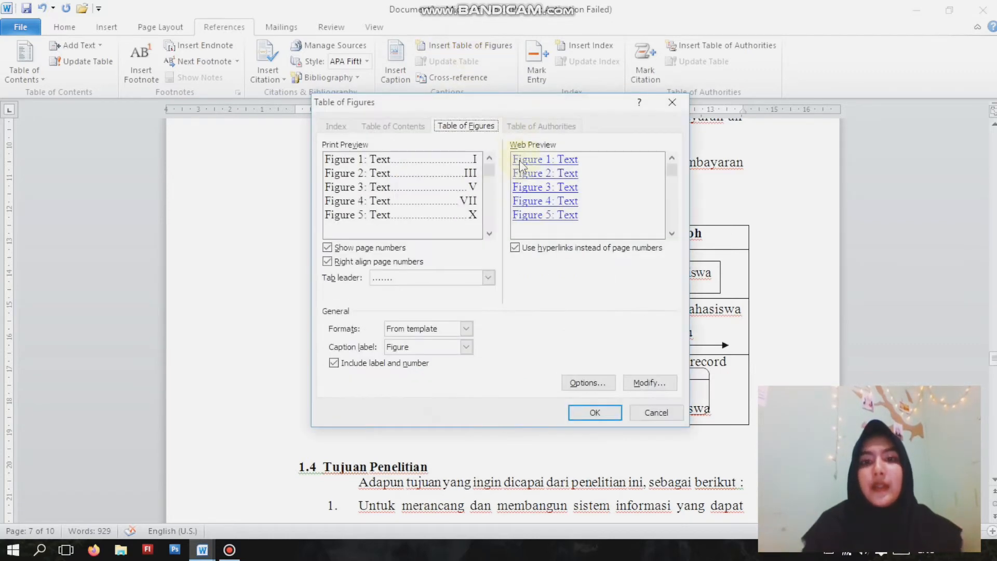
pyautogui.press('Escape')
# - Start a caption above the symbol table and create a new caption label named Tabel
pyautogui.click(397, 78)
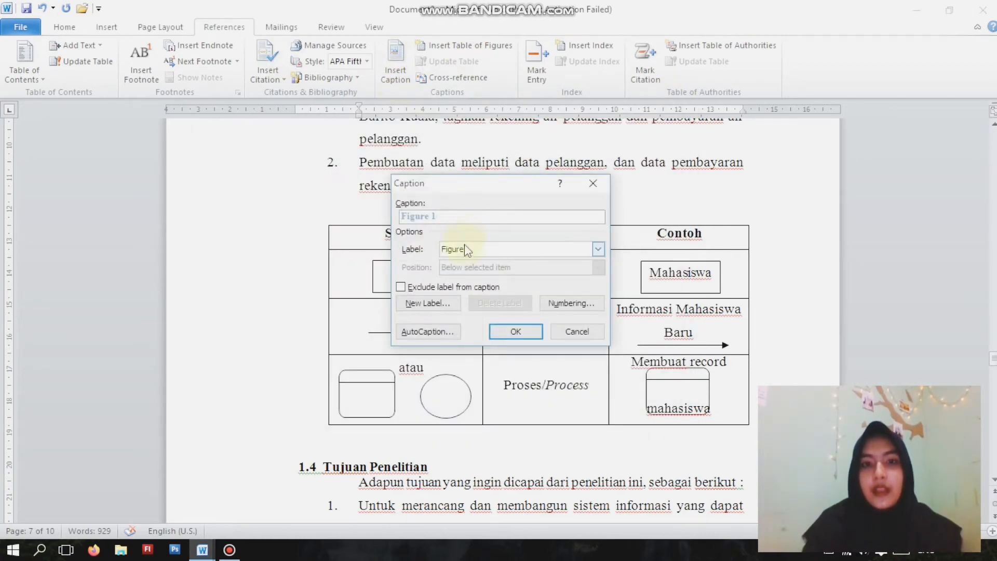
pyautogui.click(598, 249)
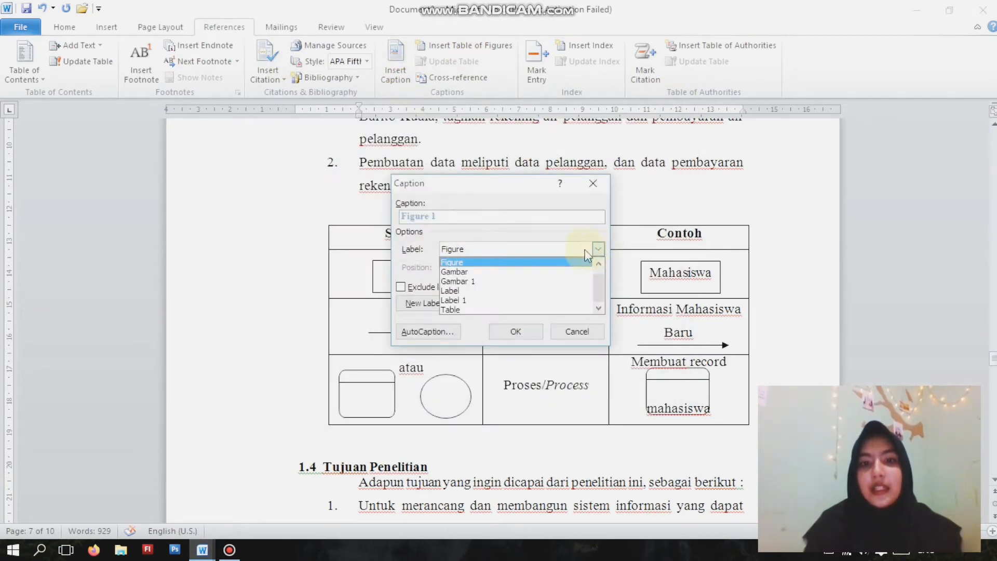
pyautogui.click(599, 250)
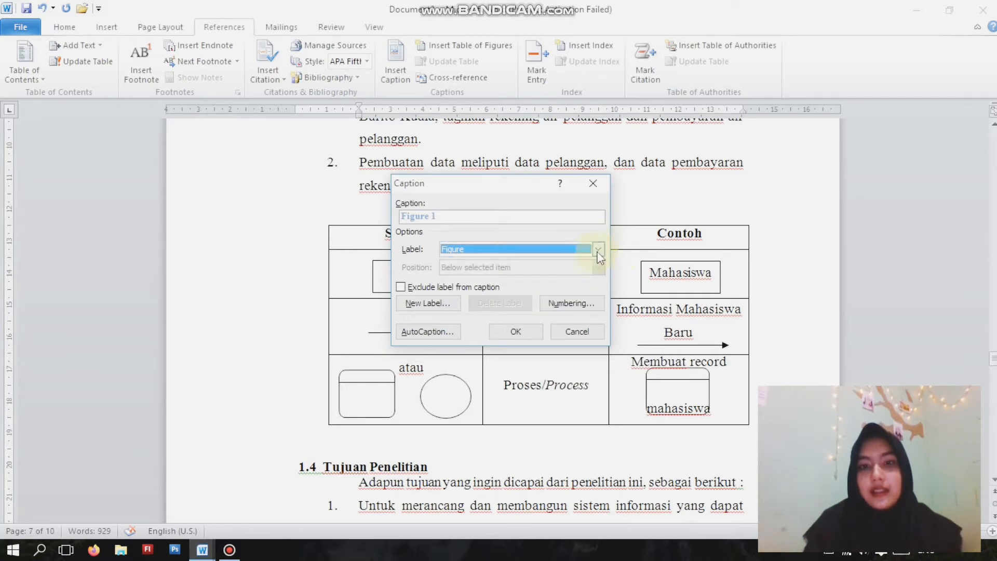
pyautogui.click(598, 250)
pyautogui.click(476, 262)
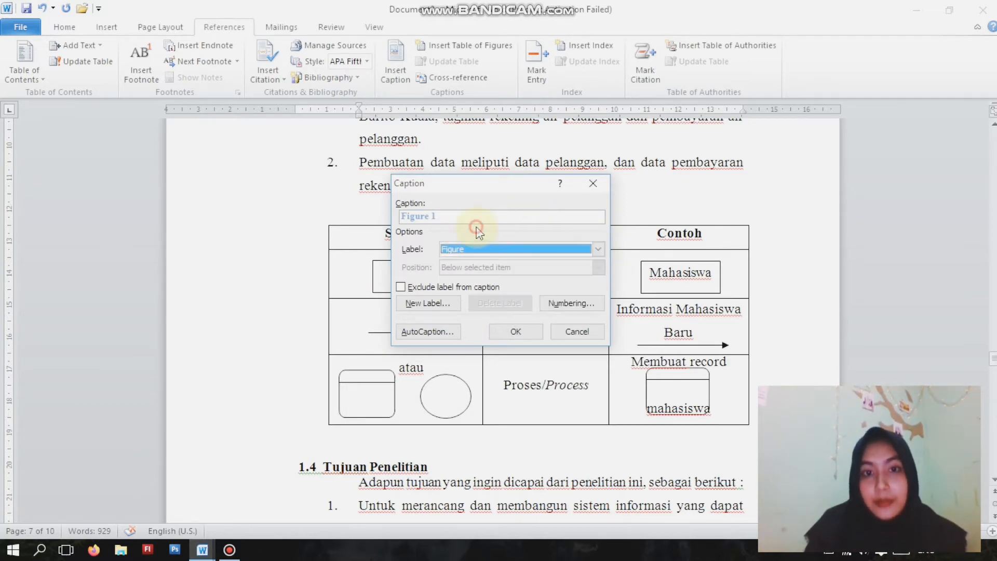
pyautogui.click(422, 305)
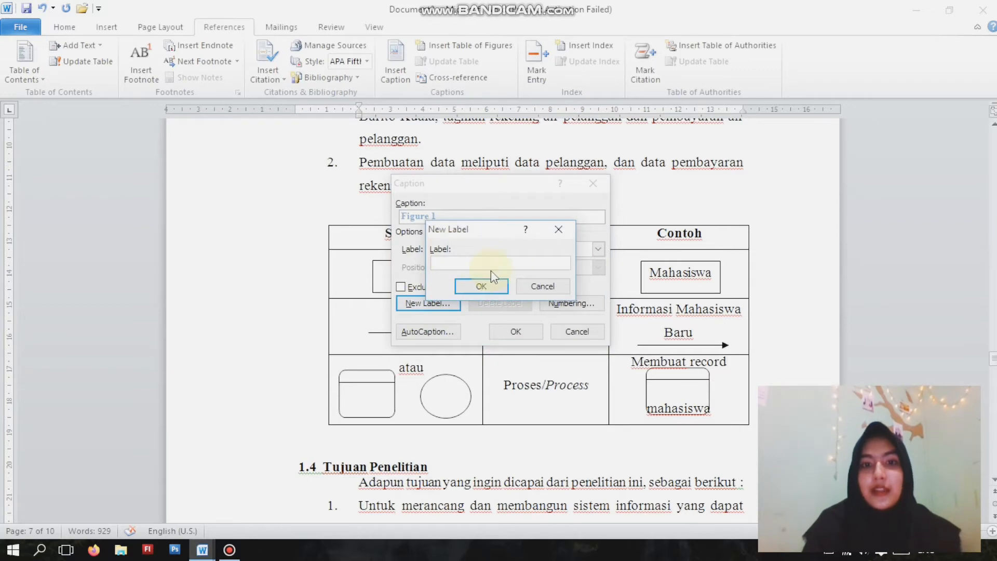
pyautogui.write('t')
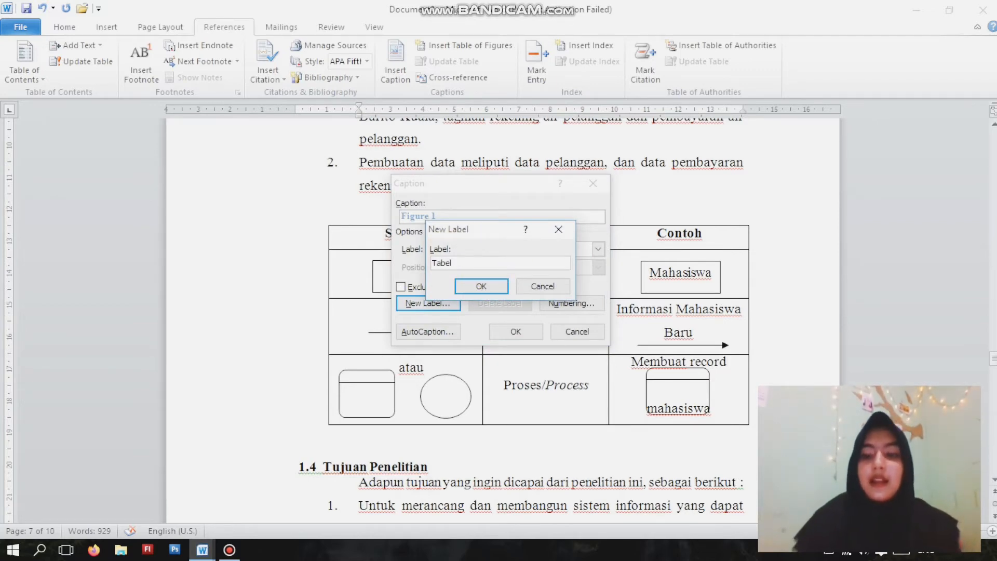
pyautogui.press('Return')
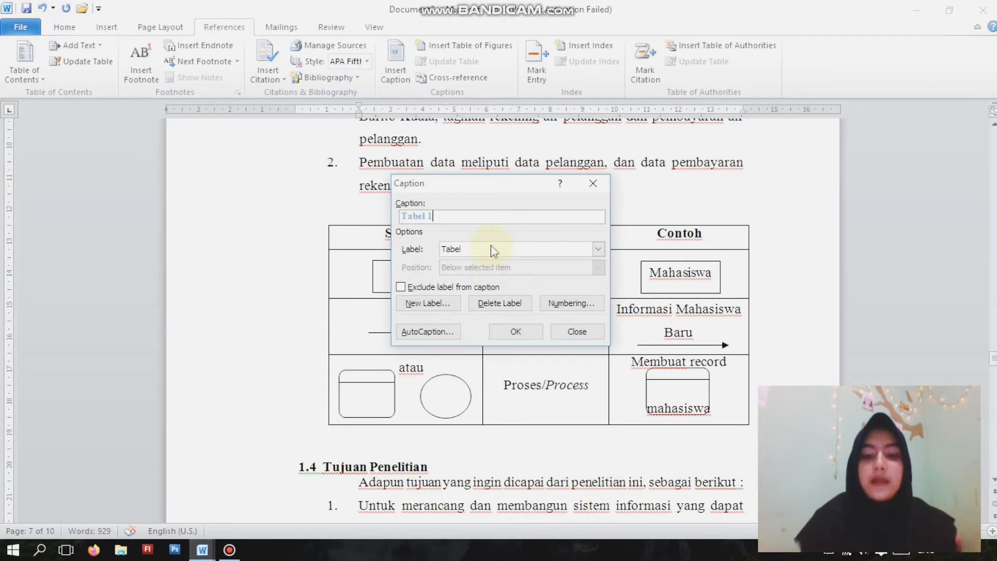
# - Insert the caption "Tabel 1.1 Tabel Simbol Flowmap" above the symbol table and centre it
pyautogui.write('.1 Tabel Simbol Flowmap')
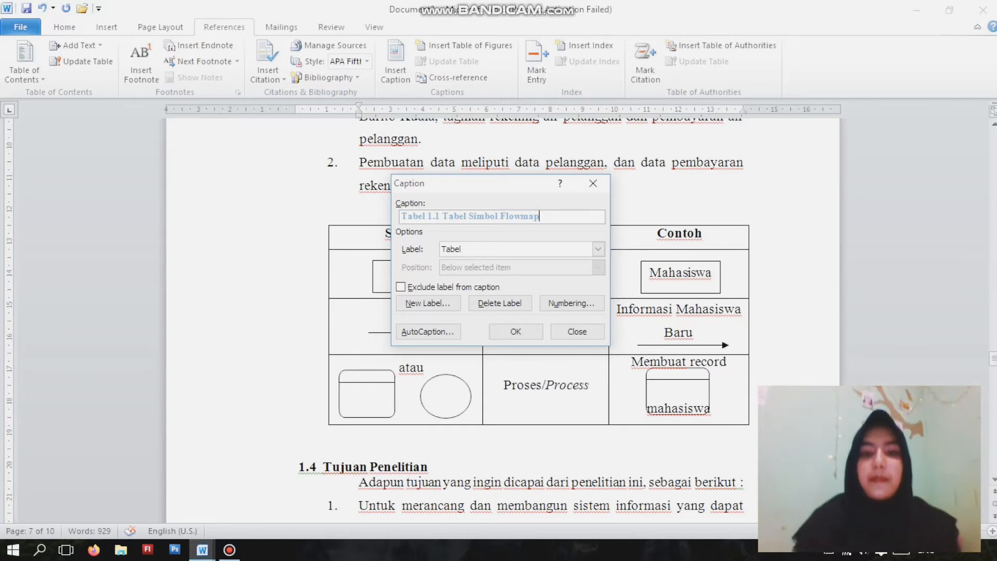
pyautogui.click(512, 332)
pyautogui.click(296, 210)
pyautogui.moveTo(372, 210); pyautogui.dragTo(444, 210)
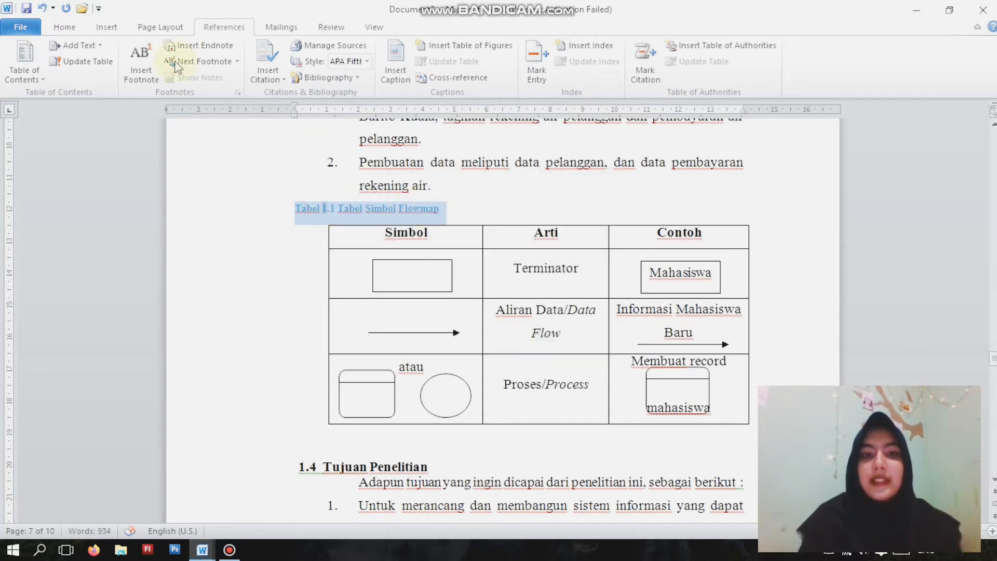
pyautogui.click(67, 29)
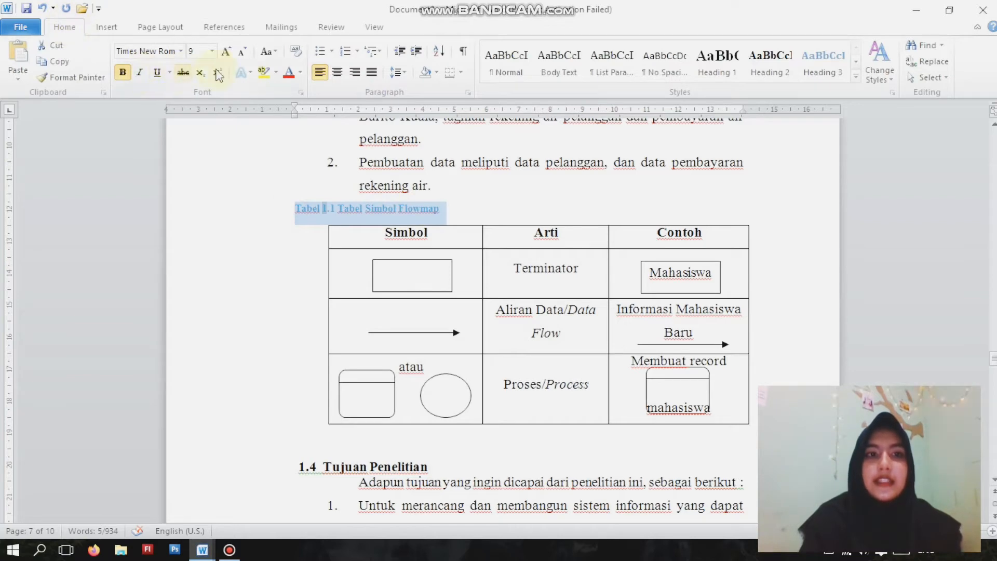
pyautogui.click(337, 72)
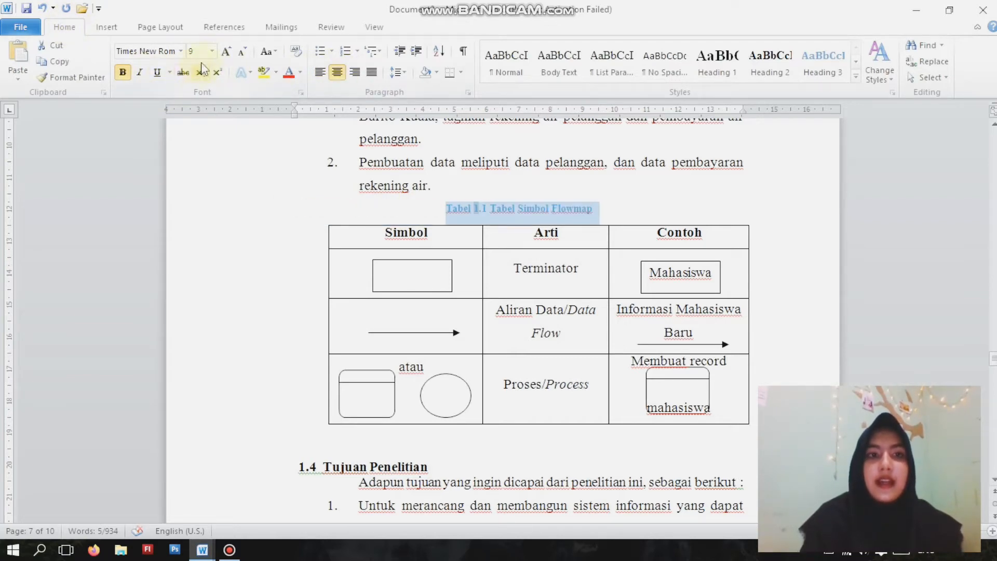
# - Change the symbol table caption's font colour to black and its font size to 10
pyautogui.click(301, 72)
pyautogui.click(304, 92)
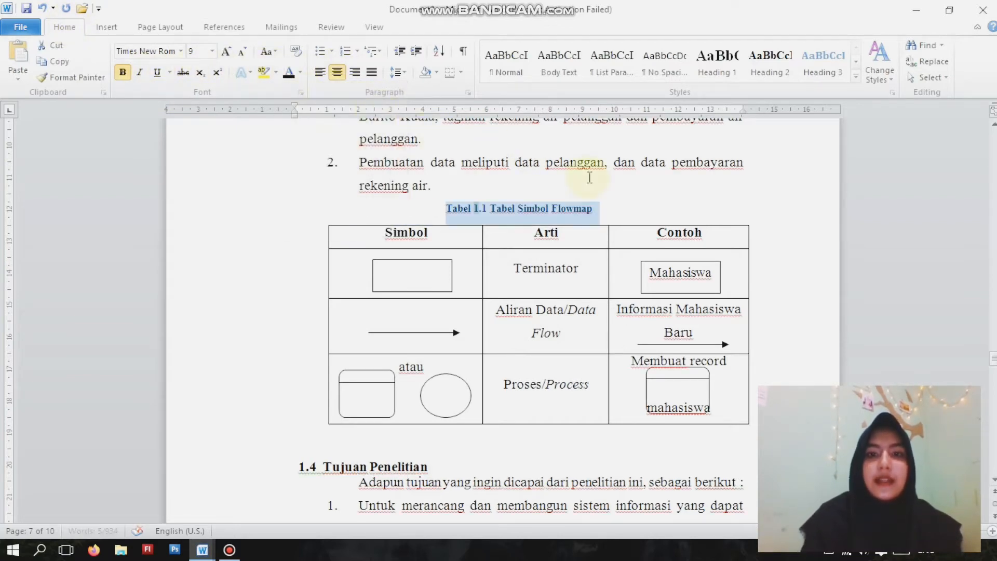
pyautogui.click(227, 52)
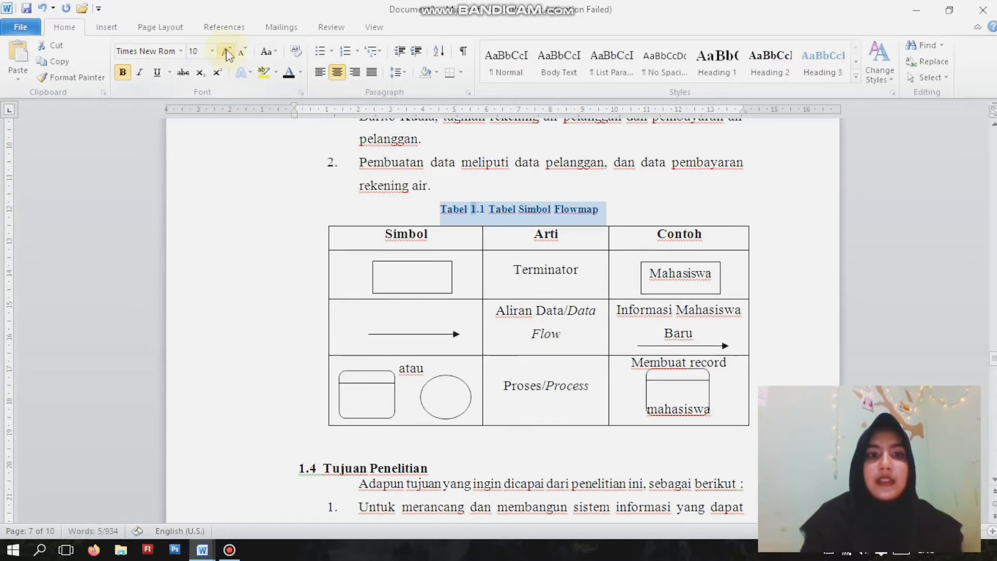
pyautogui.click(227, 52)
pyautogui.click(227, 52)
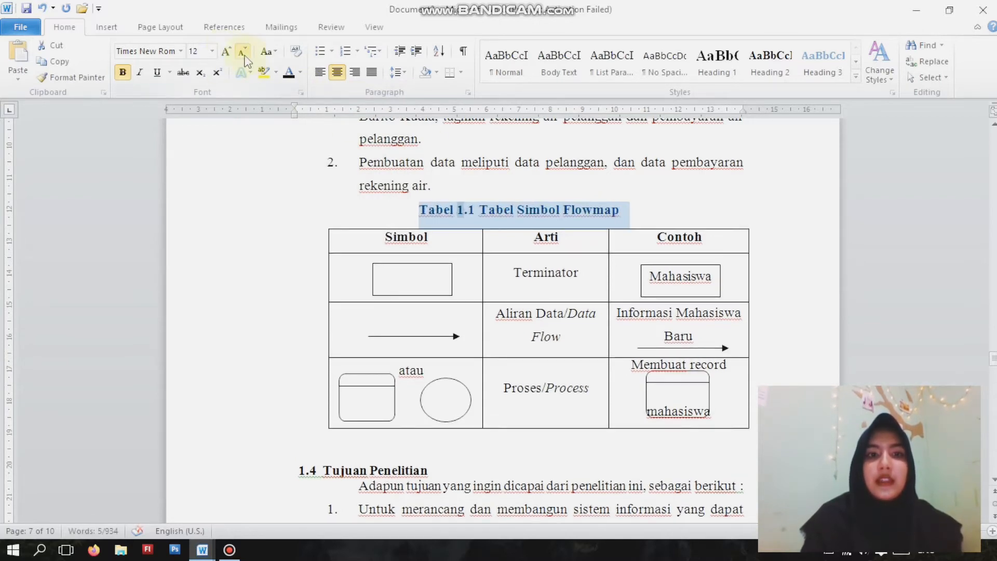
pyautogui.click(241, 53)
pyautogui.click(241, 52)
pyautogui.click(638, 193)
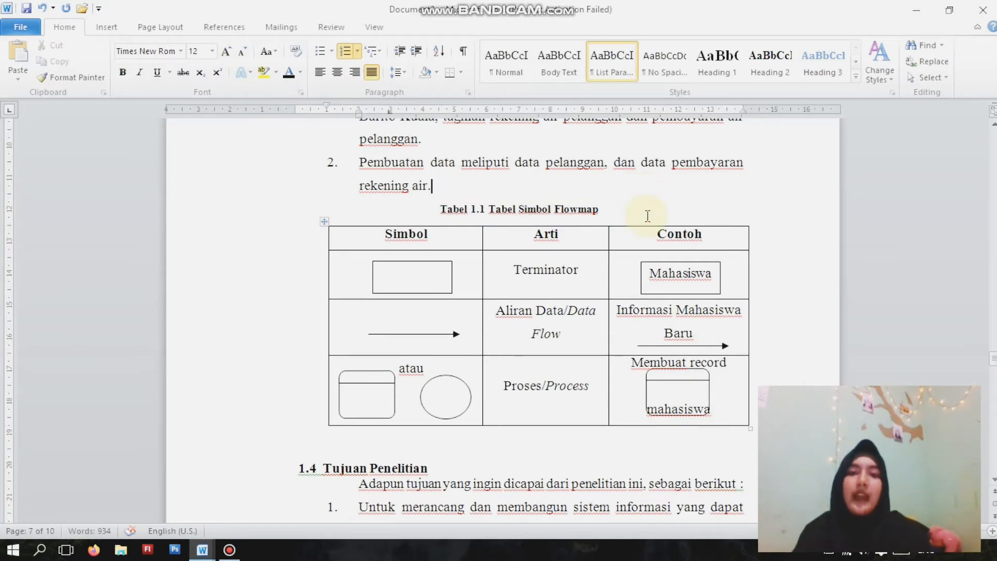
# - Insert the caption "Gambar 1.1 Gambar Sistem Informasi" below the image preceding section 2.2, using the Gambar label
pyautogui.scroll(-10, 642, 213)
pyautogui.scroll(-10, 632, 225)
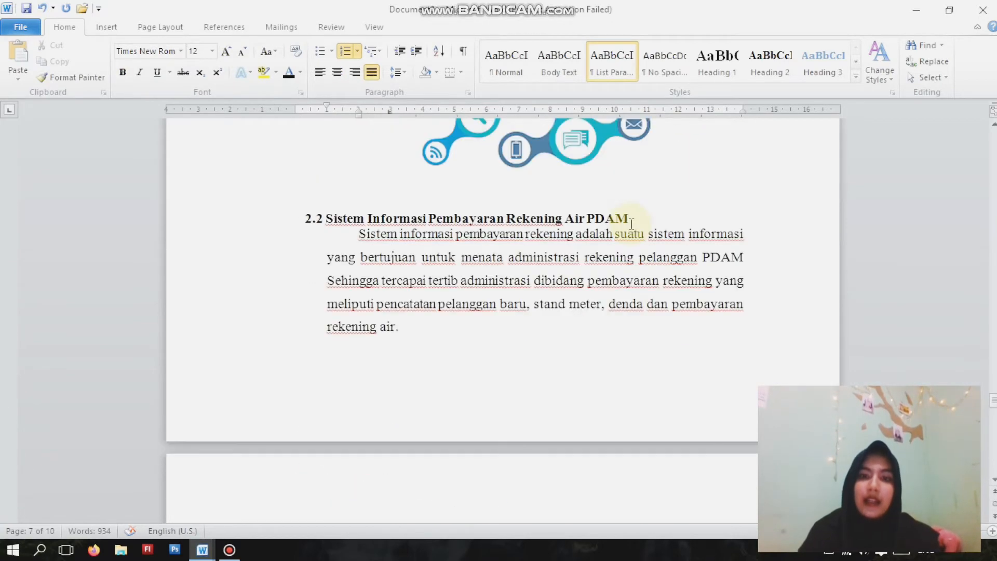
pyautogui.click(495, 237)
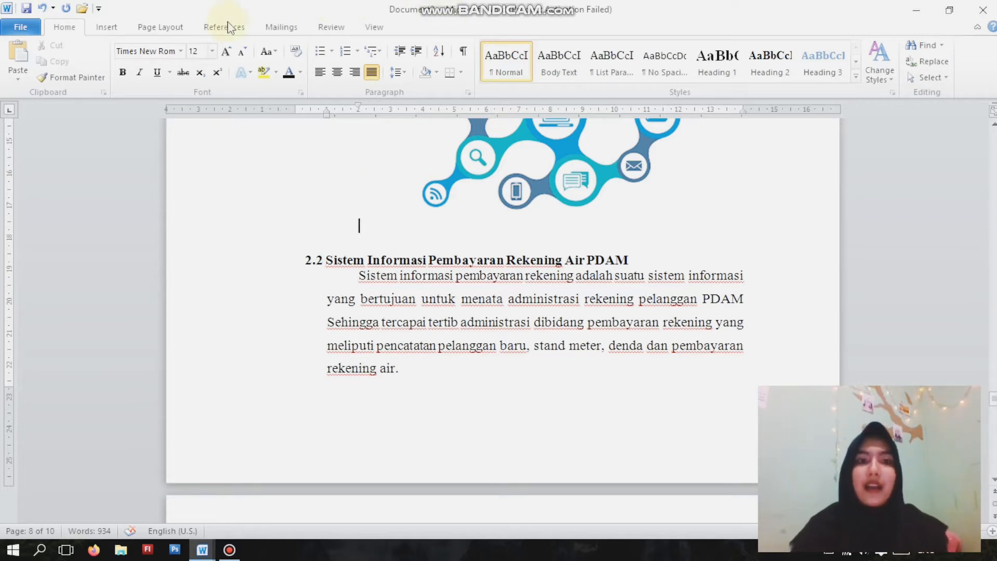
pyautogui.click(163, 26)
pyautogui.click(275, 26)
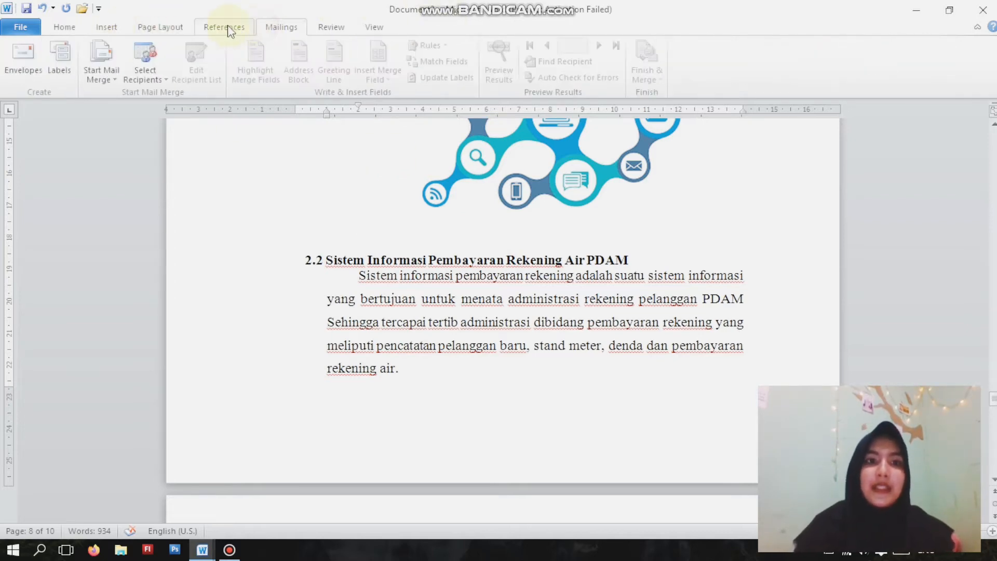
pyautogui.click(227, 26)
pyautogui.click(396, 65)
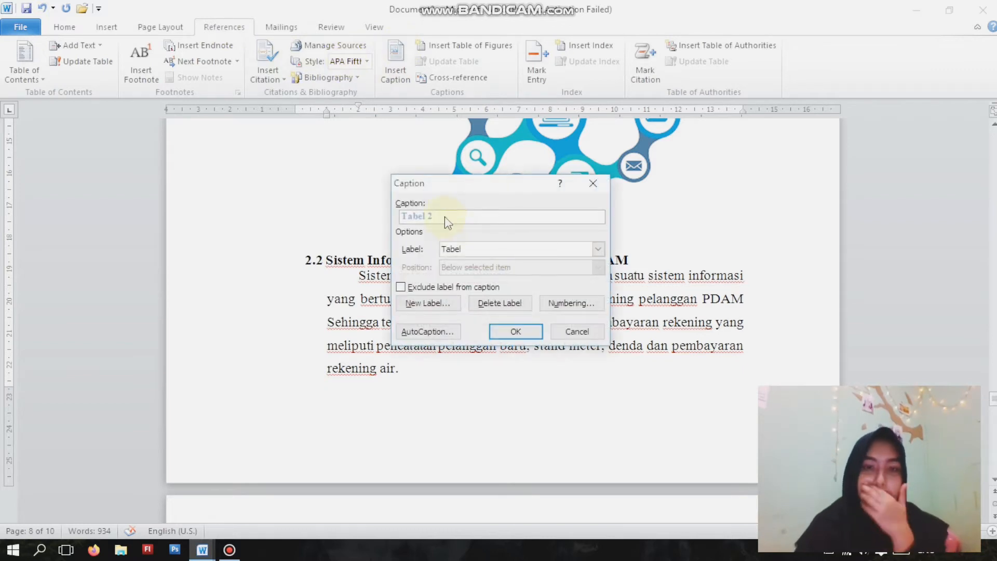
pyautogui.click(599, 249)
pyautogui.click(538, 271)
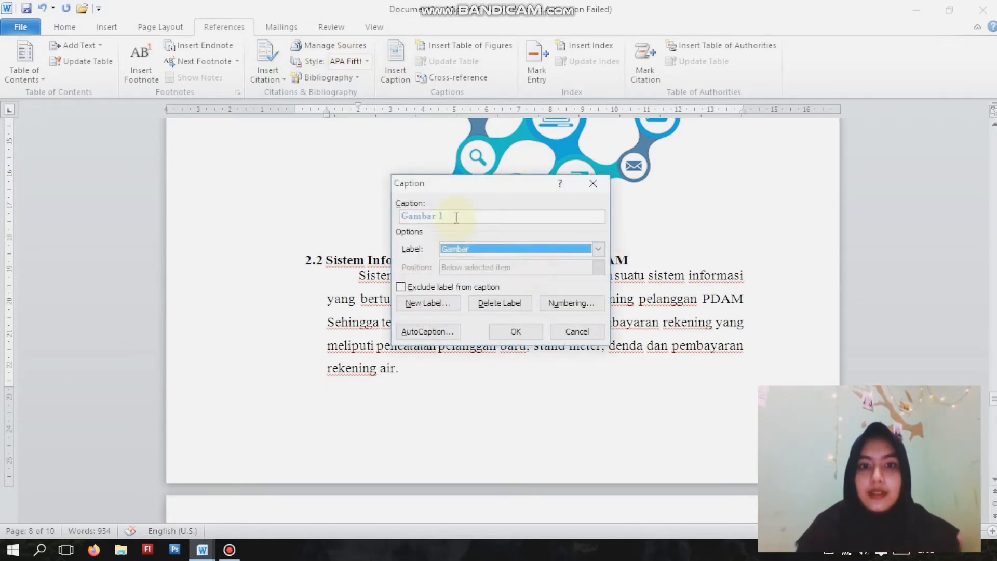
pyautogui.click(457, 222)
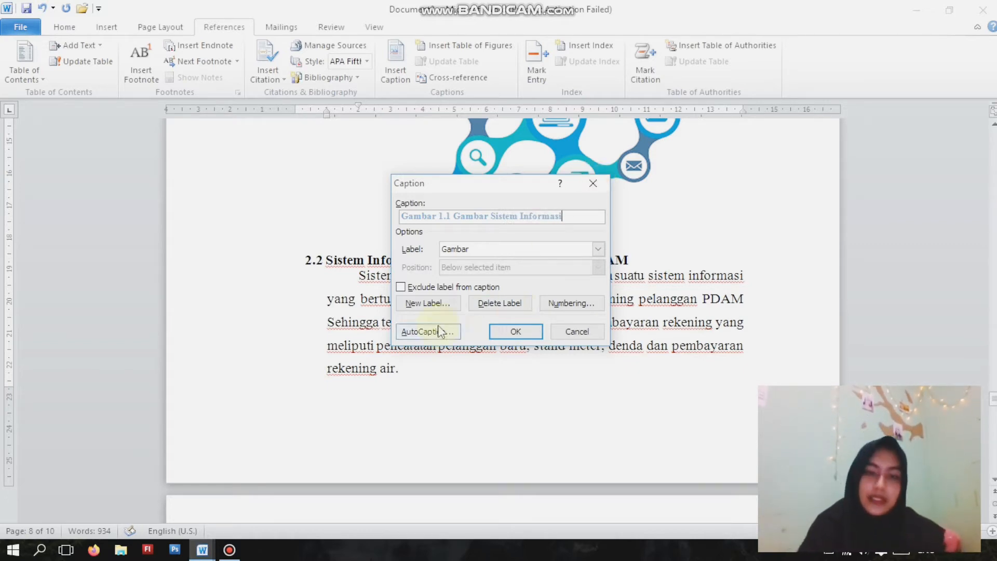
pyautogui.click(516, 331)
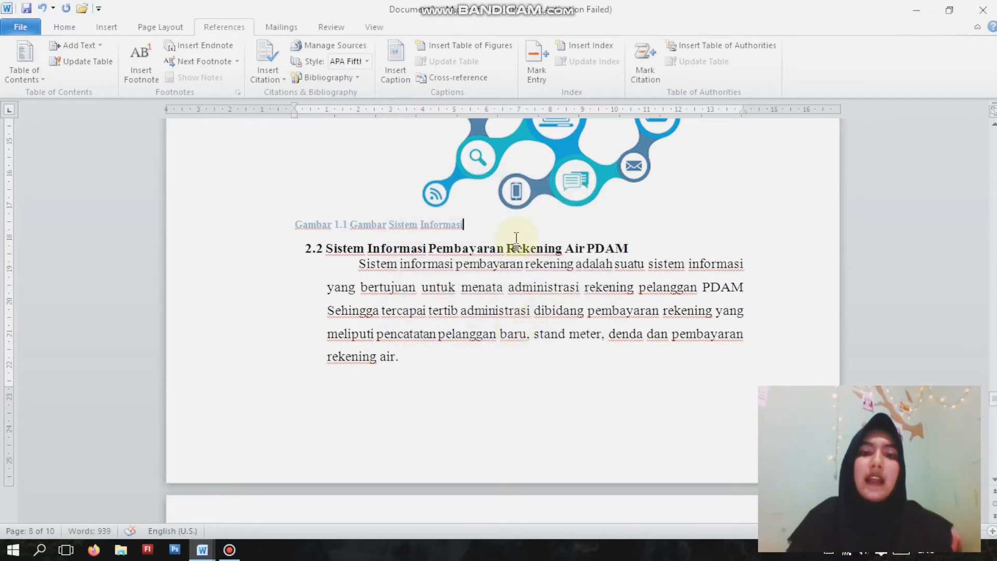
# - Format the Gambar 1.1 caption with font size 10, black text and centred alignment
pyautogui.moveTo(516, 227); pyautogui.dragTo(388, 225)
pyautogui.tripleClick(333, 229)
pyautogui.click(66, 27)
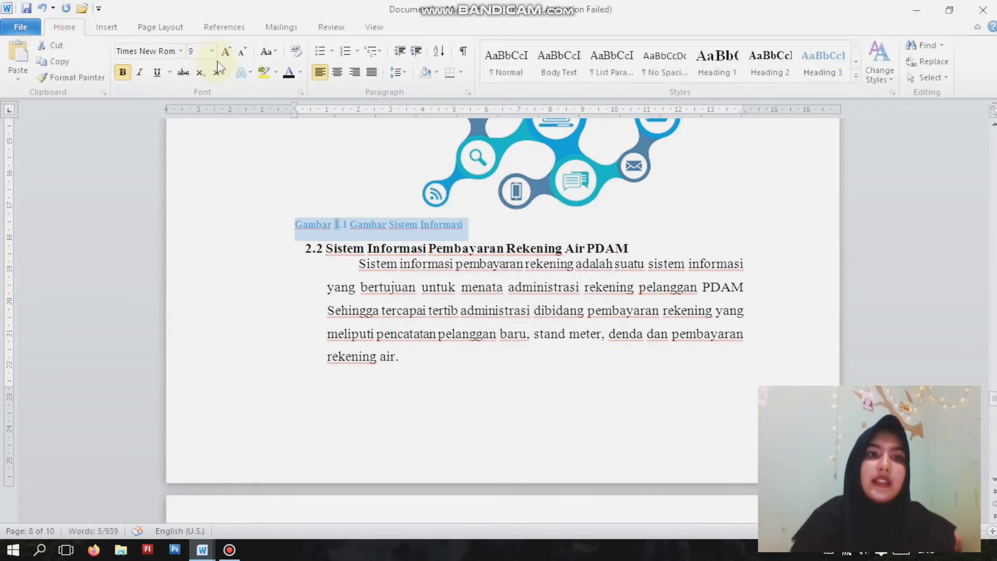
pyautogui.click(227, 51)
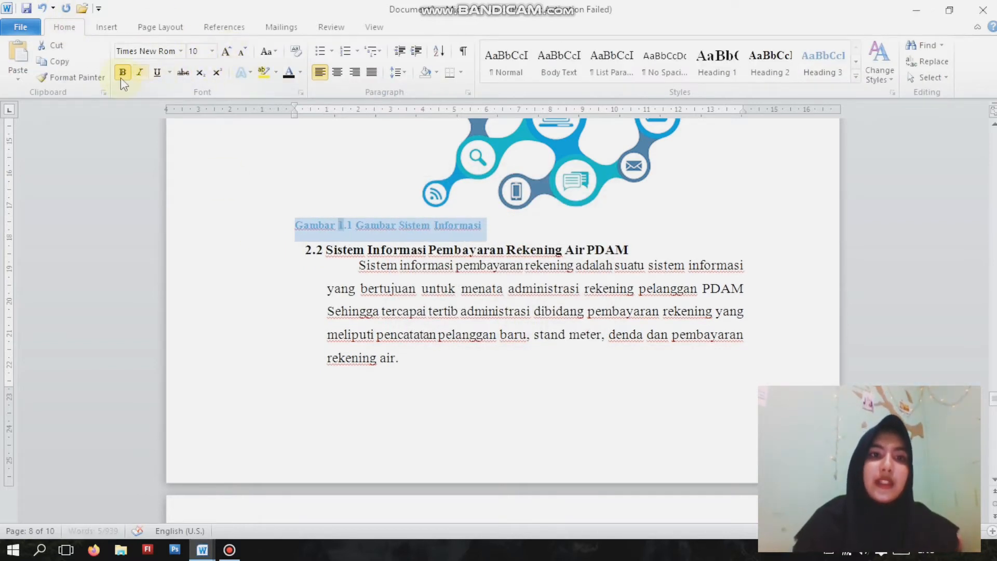
pyautogui.click(289, 72)
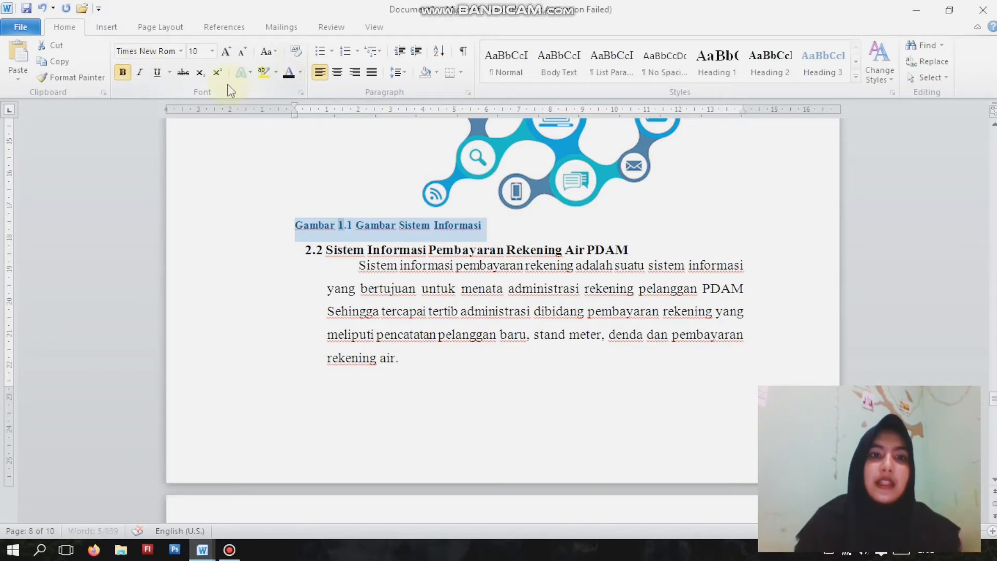
pyautogui.click(337, 72)
pyautogui.click(698, 186)
# - Insert a table of figures listing the Gambar captions on the line below the DAFTAR GAMBAR title
pyautogui.scroll(15, 675, 208)
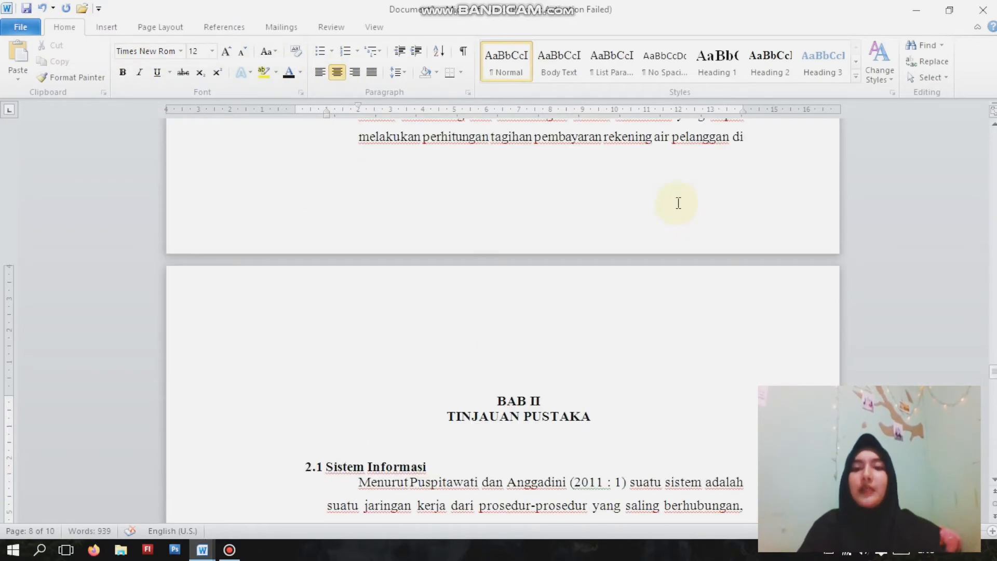
pyautogui.scroll(15, 678, 201)
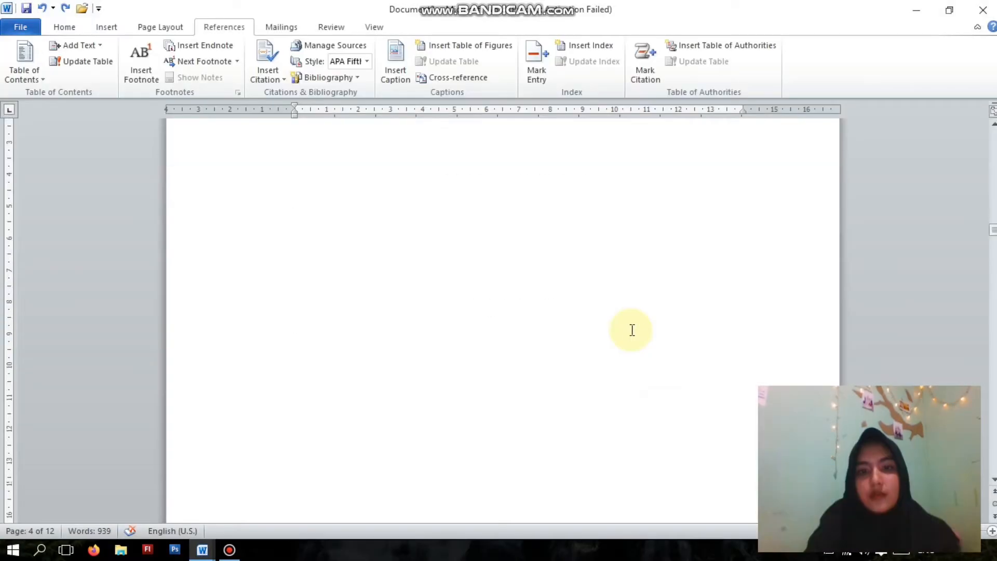
pyautogui.scroll(5, 632, 330)
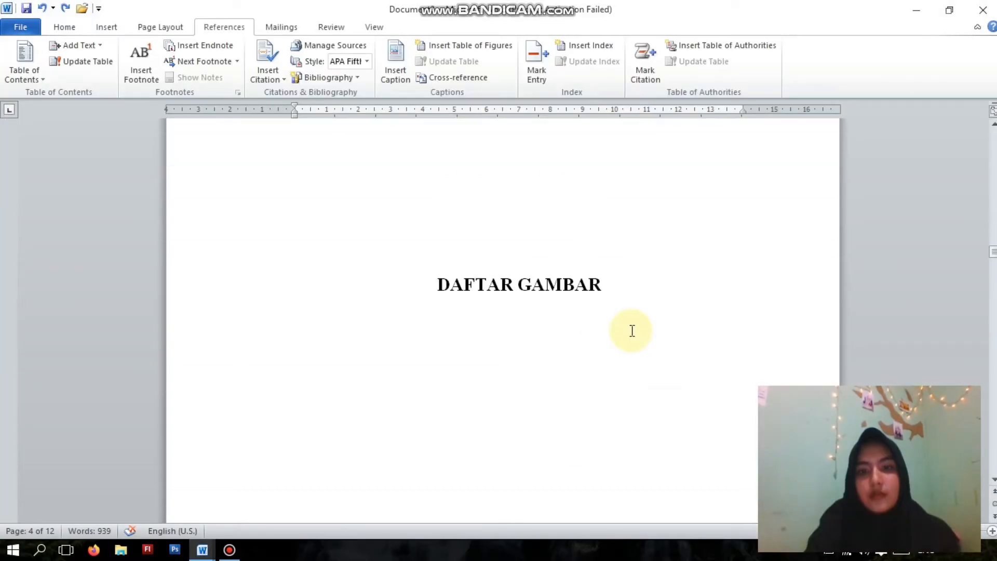
pyautogui.click(550, 297)
pyautogui.click(600, 321)
pyautogui.press('Return')
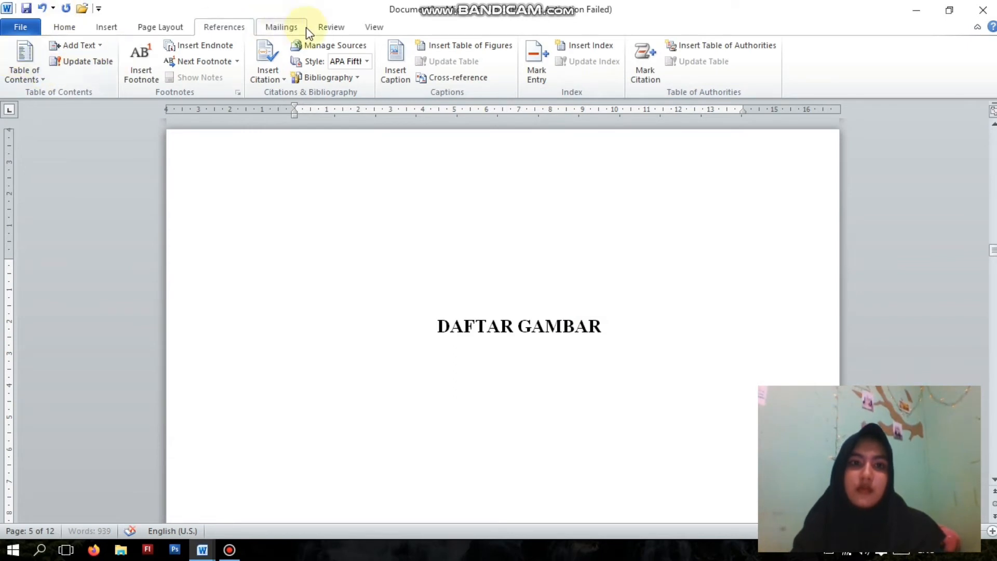
pyautogui.click(395, 71)
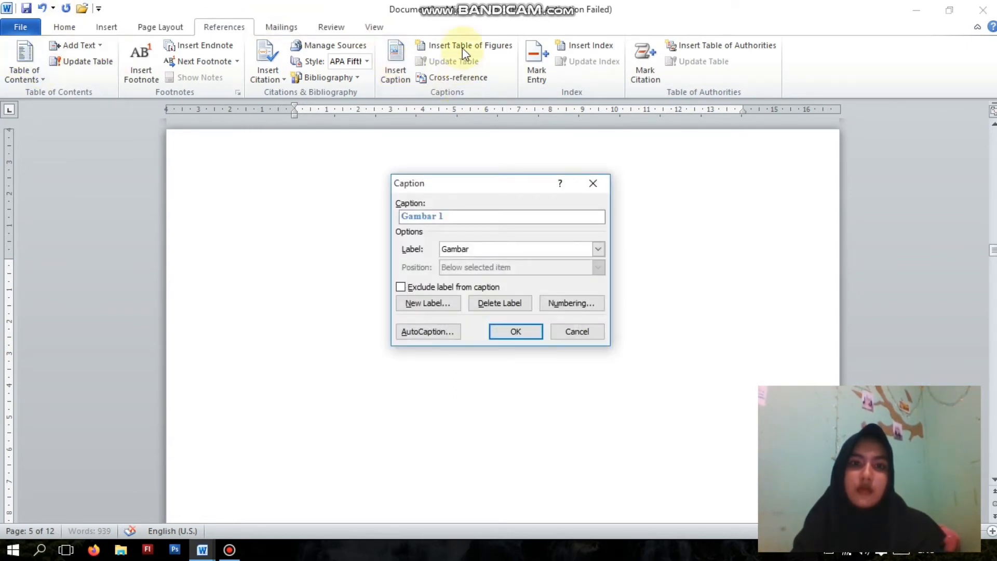
pyautogui.click(593, 183)
pyautogui.click(454, 47)
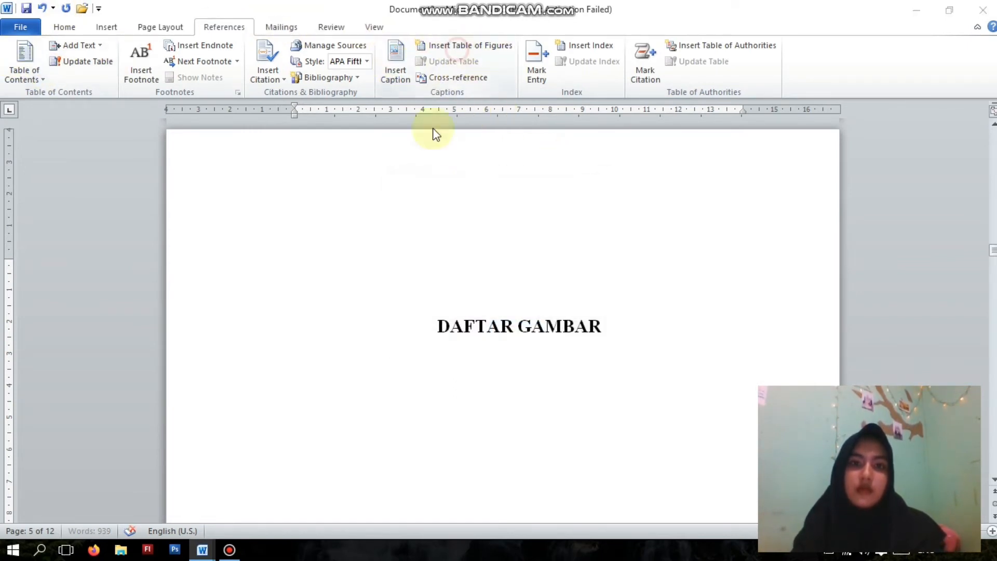
pyautogui.click(585, 412)
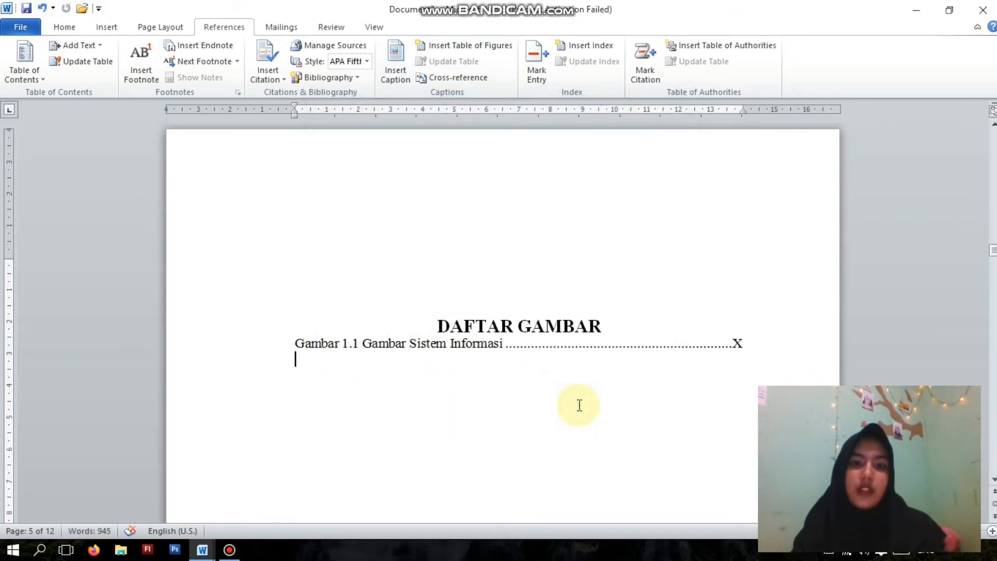
# - Look through the pages of BAB I and BAB II to locate the caption above the symbol table
pyautogui.scroll(-10, 617, 338)
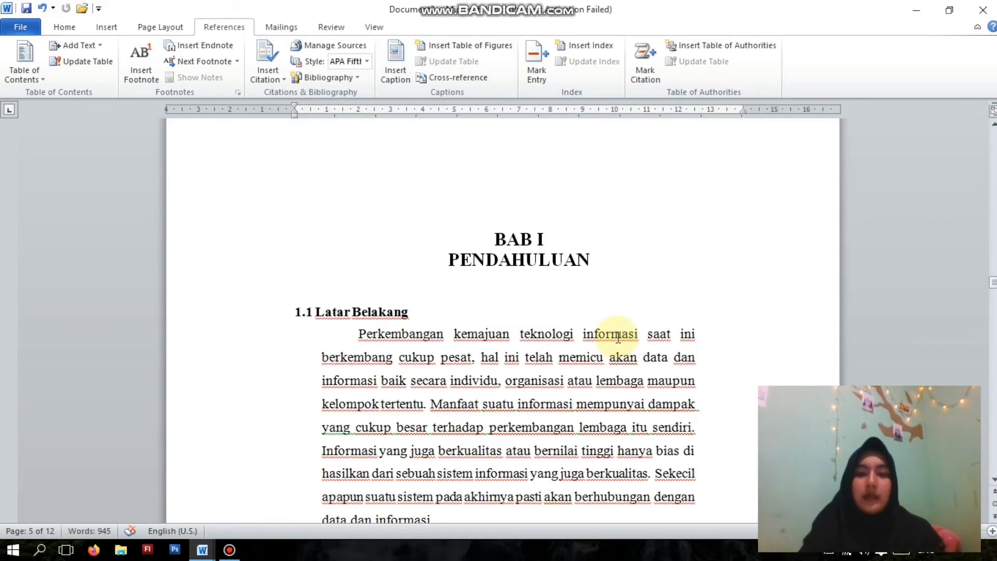
pyautogui.scroll(-6, 616, 333)
pyautogui.scroll(6, 623, 307)
pyautogui.scroll(-10, 626, 259)
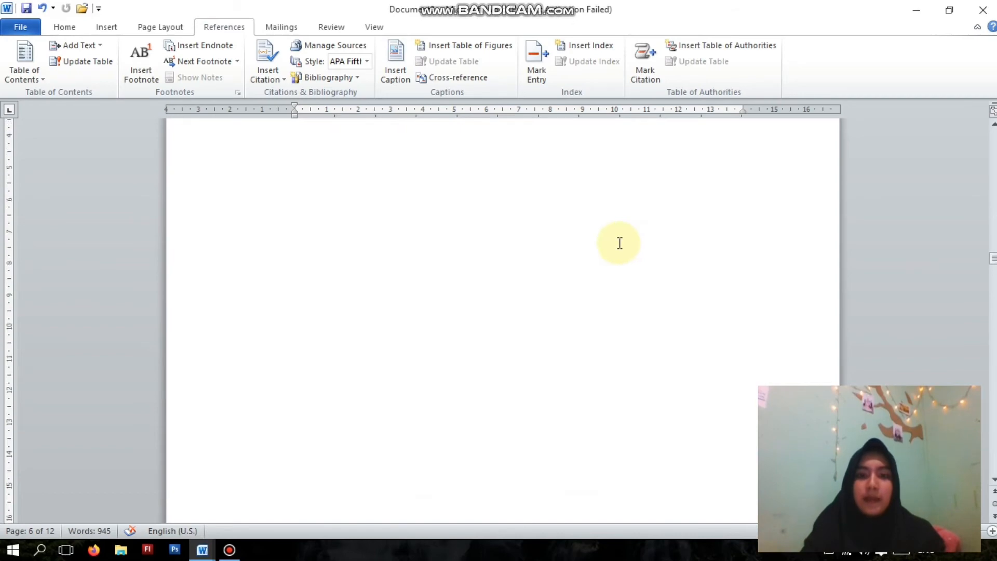
pyautogui.scroll(10, 407, 329)
pyautogui.scroll(-6, 474, 305)
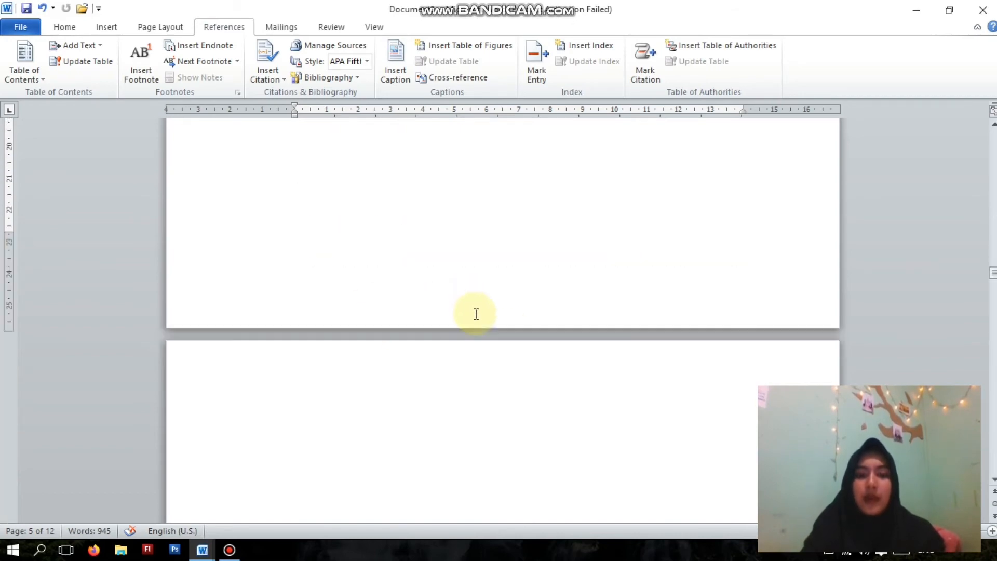
pyautogui.scroll(-15, 475, 301)
pyautogui.scroll(6, 478, 291)
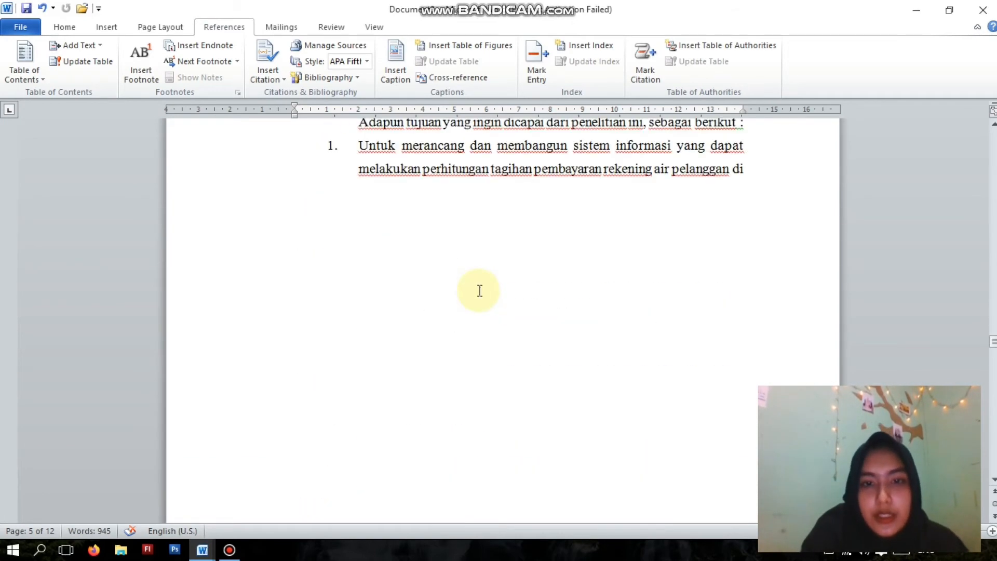
pyautogui.scroll(-8, 479, 290)
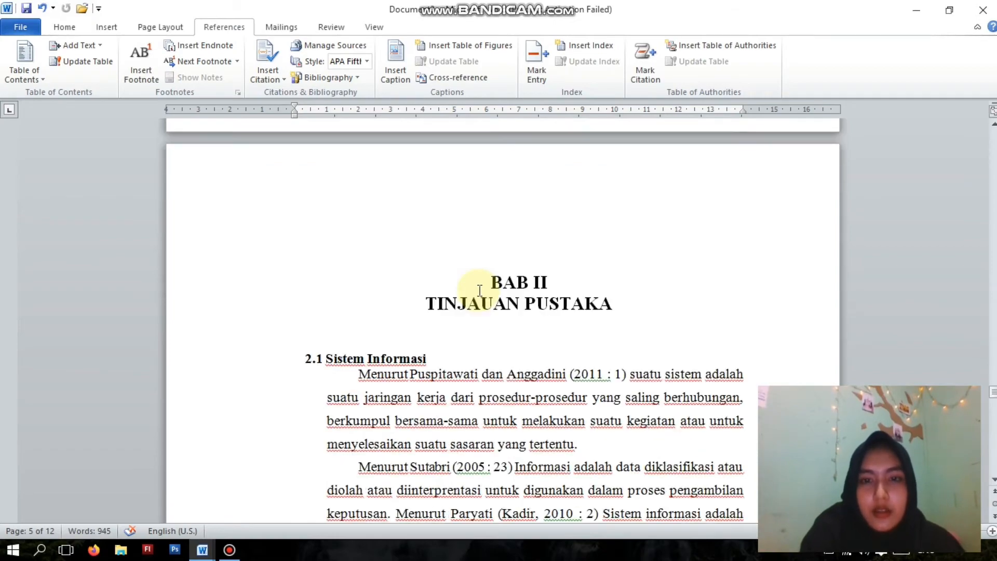
pyautogui.scroll(-5, 480, 291)
pyautogui.scroll(1, 479, 288)
pyautogui.scroll(-20, 479, 285)
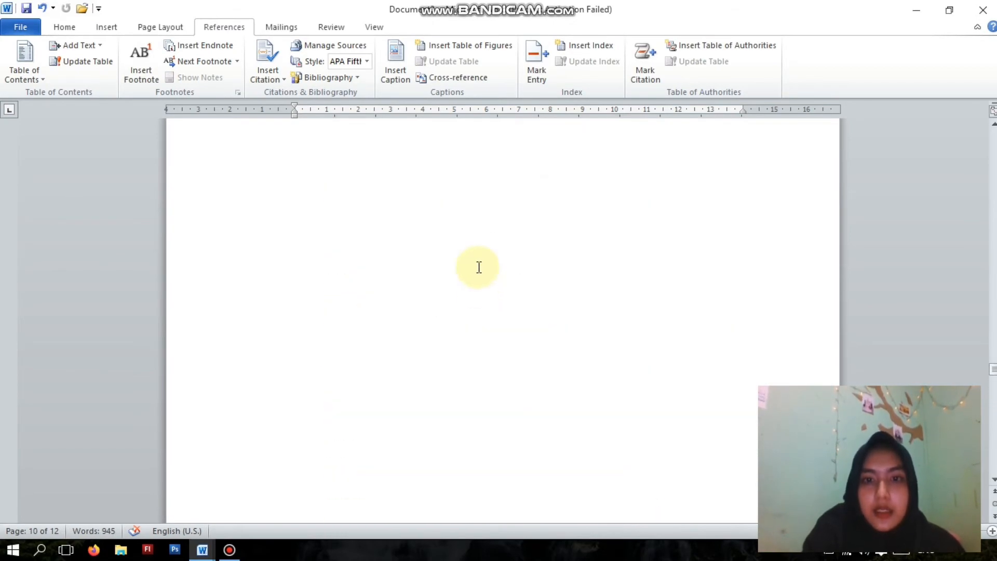
pyautogui.scroll(20, 479, 267)
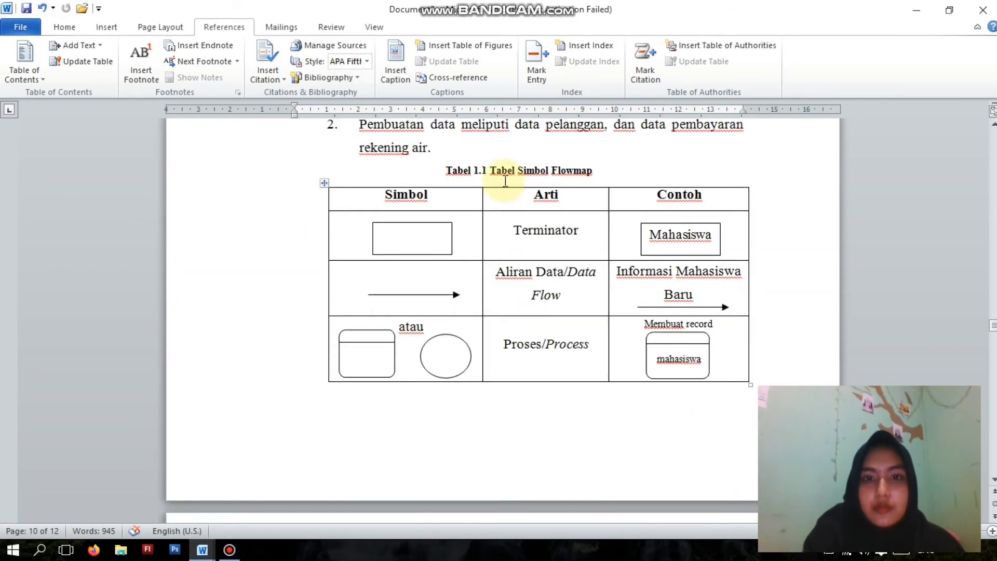
# - Try inserting a caption with the Tabel label below the existing Tabel 1.1 Tabel Simbol Flowmap caption, and remove it again
pyautogui.click(505, 181)
pyautogui.moveTo(597, 172); pyautogui.dragTo(452, 175)
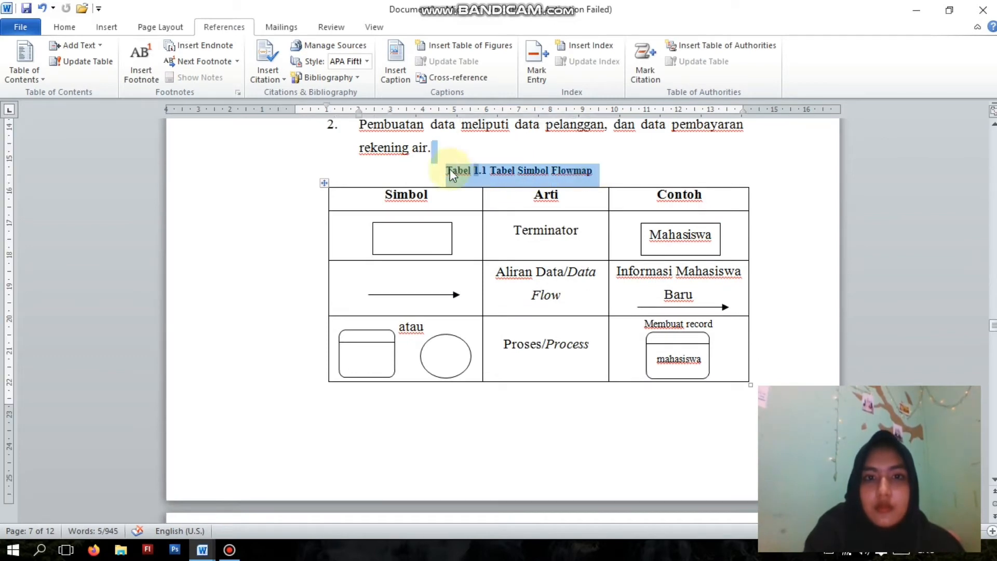
pyautogui.click(396, 58)
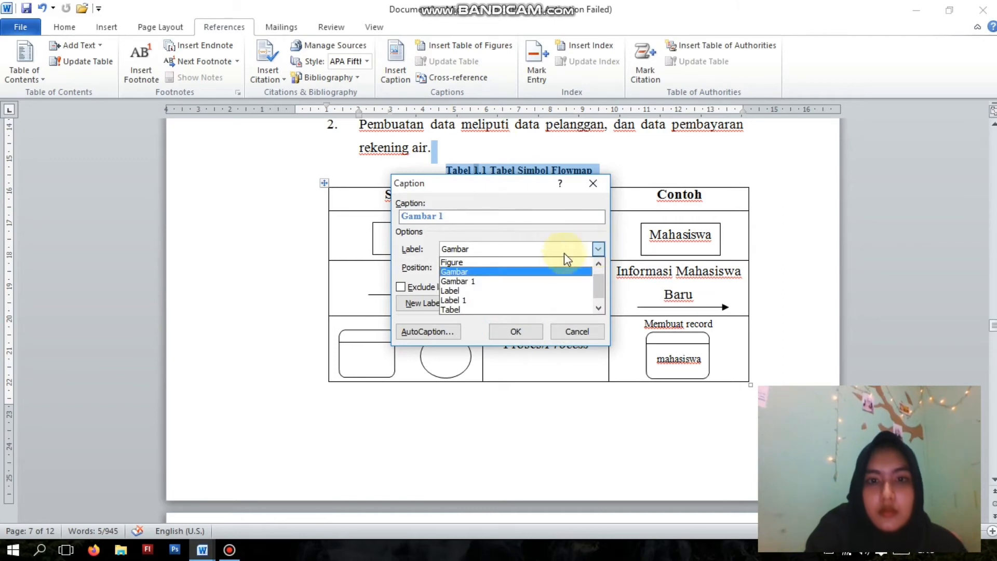
pyautogui.click(488, 301)
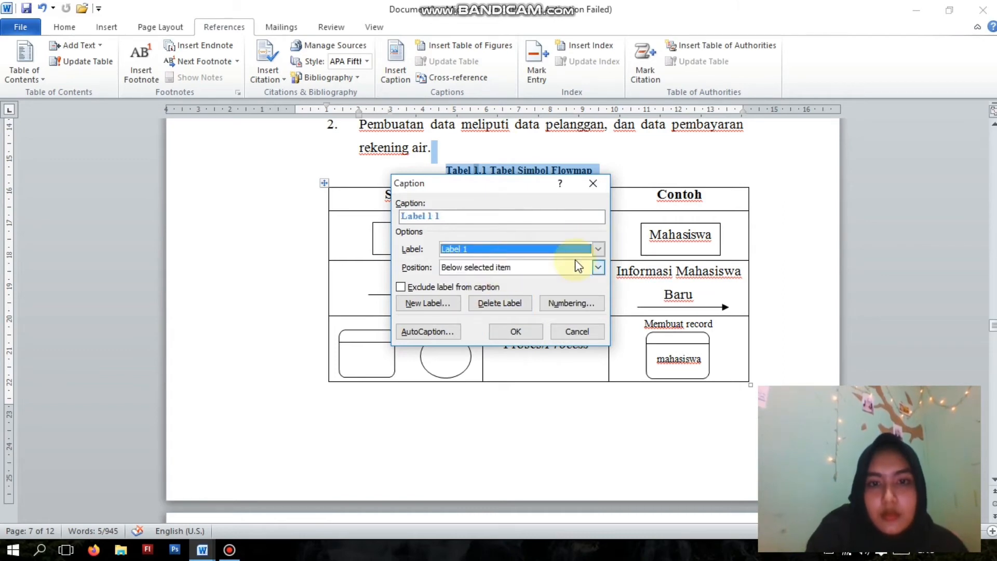
pyautogui.click(598, 249)
pyautogui.click(479, 309)
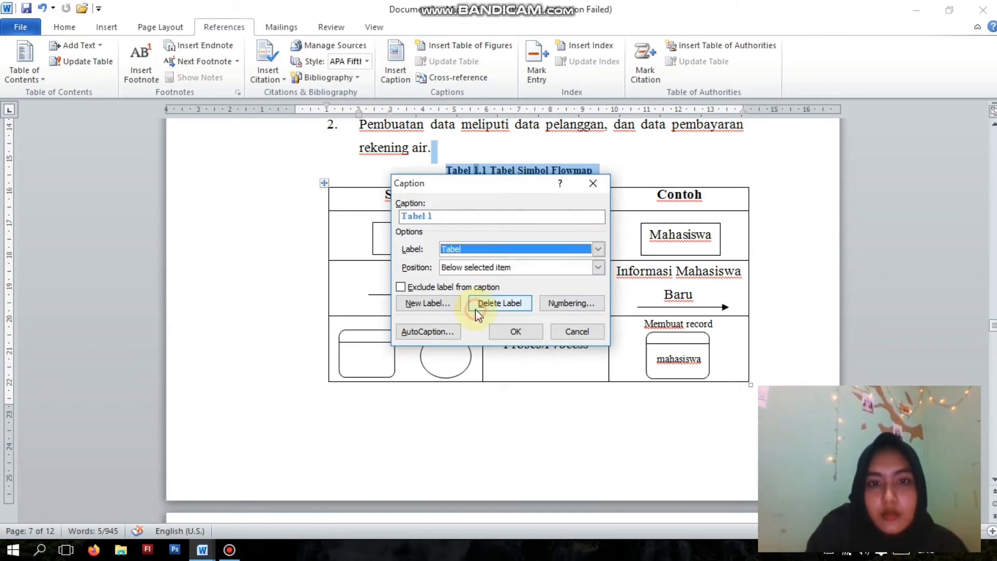
pyautogui.click(512, 333)
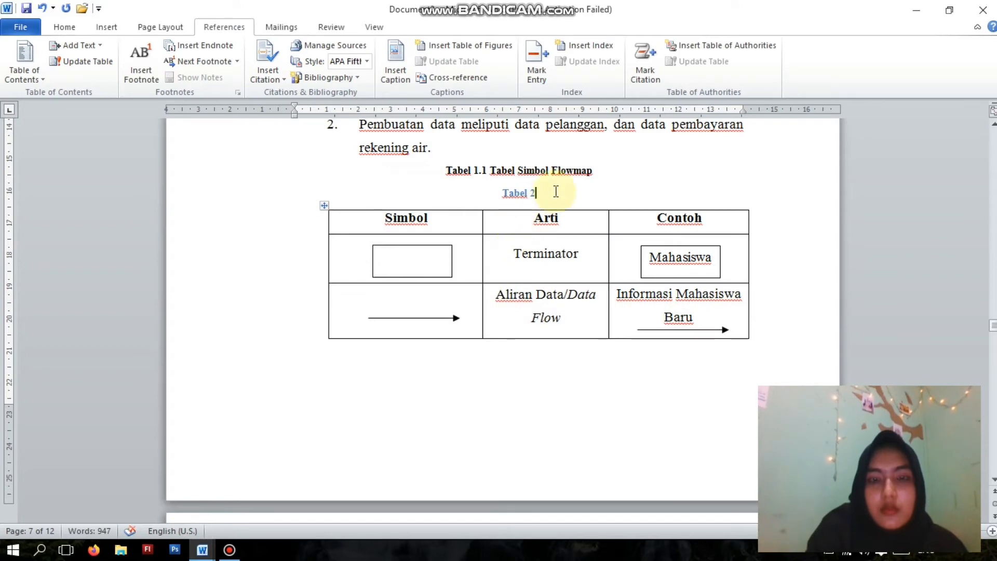
pyautogui.hotkey('shift', 'Home')
pyautogui.press('Delete')
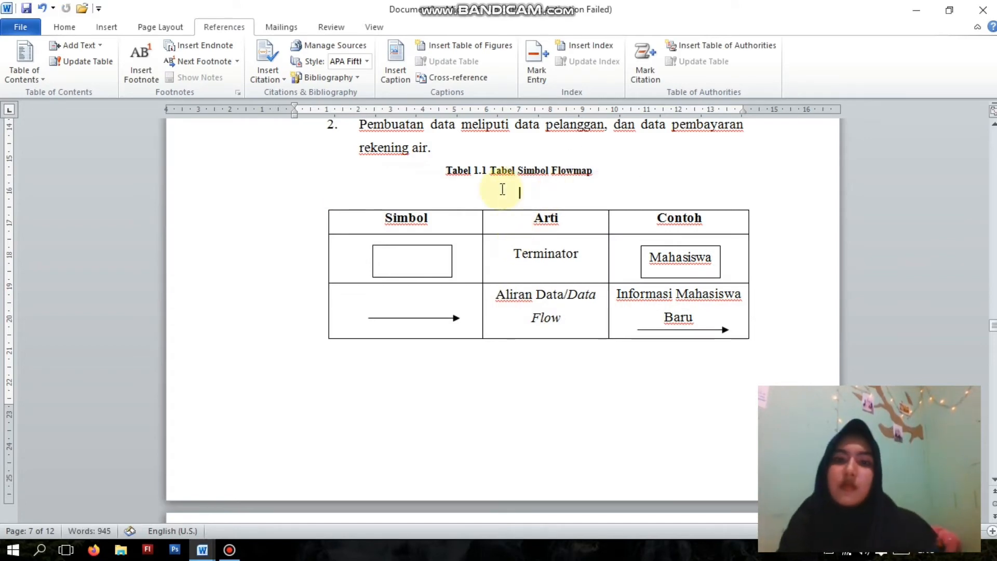
pyautogui.moveTo(439, 169); pyautogui.dragTo(597, 171)
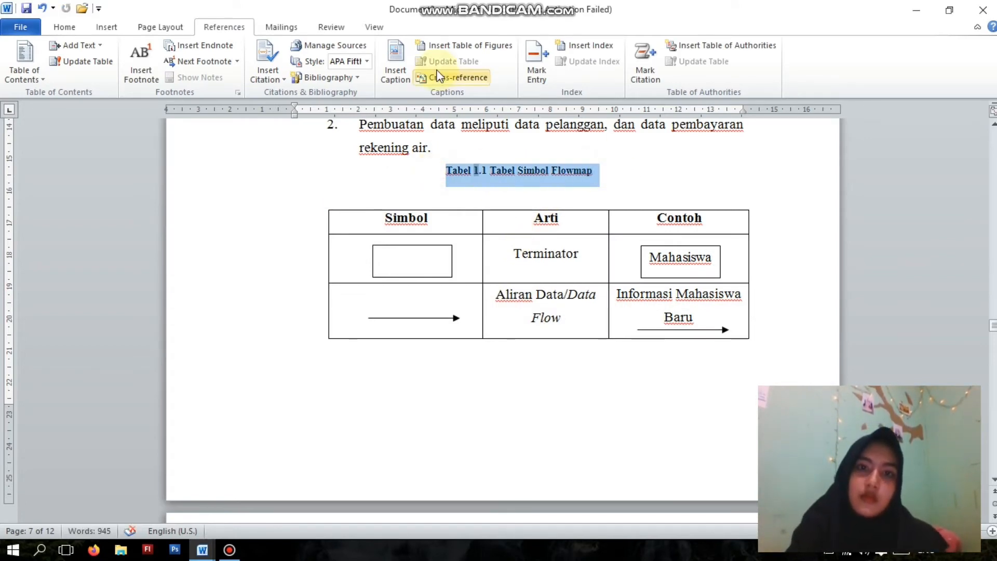
pyautogui.click(436, 47)
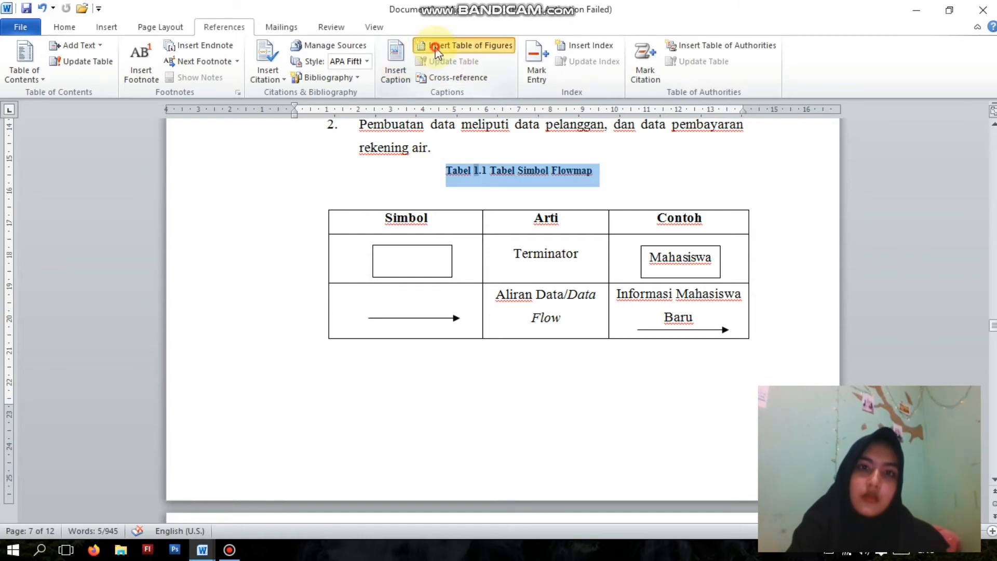
pyautogui.click(672, 102)
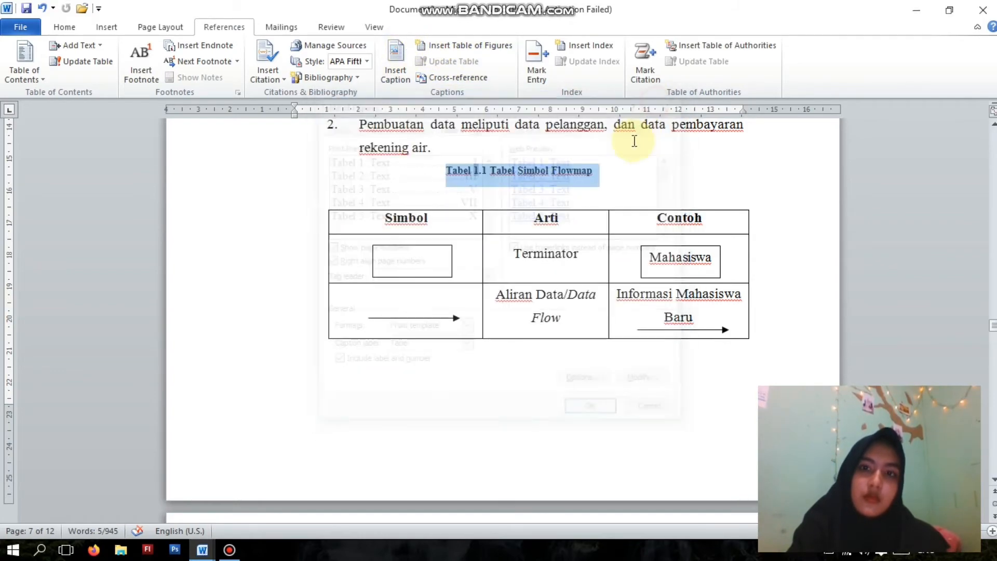
# - Insert a table of figures listing the Tabel captions on a new line below the DAFTAR TABEL title
pyautogui.scroll(15, 597, 138)
pyautogui.scroll(4, 587, 134)
pyautogui.moveTo(992, 301); pyautogui.dragTo(992, 222)
pyautogui.click(611, 353)
pyautogui.press('Return')
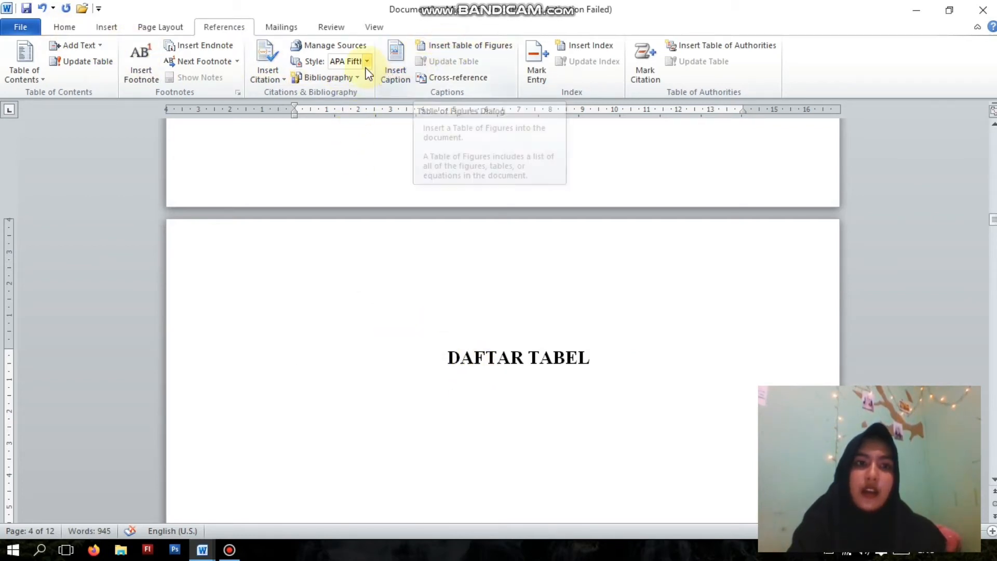
pyautogui.click(391, 67)
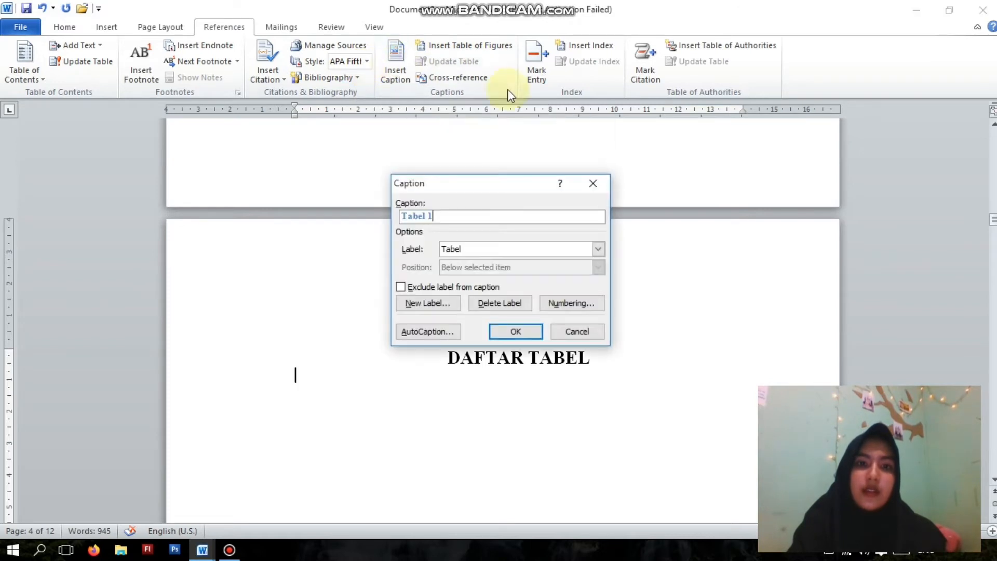
pyautogui.click(597, 183)
pyautogui.click(440, 48)
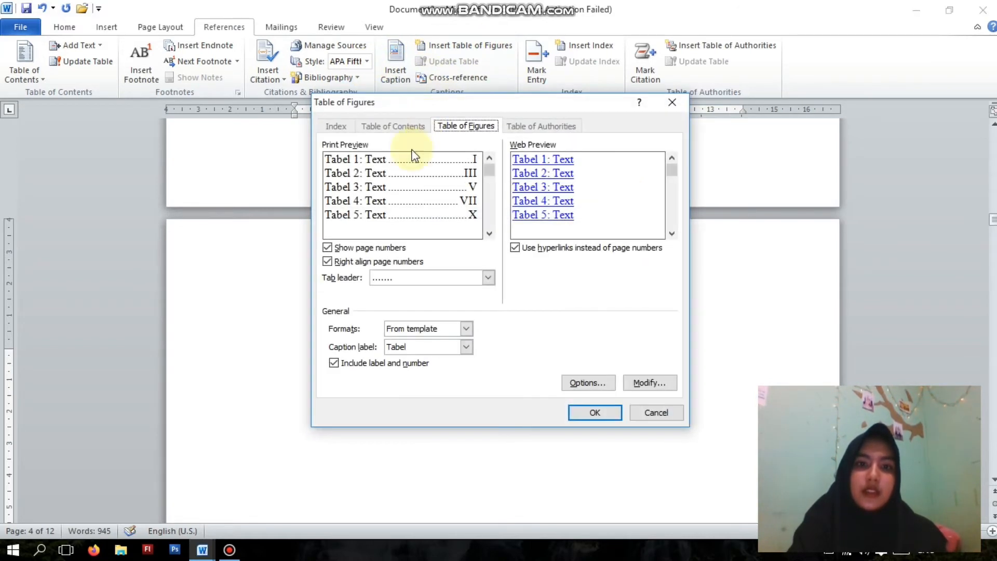
pyautogui.click(590, 409)
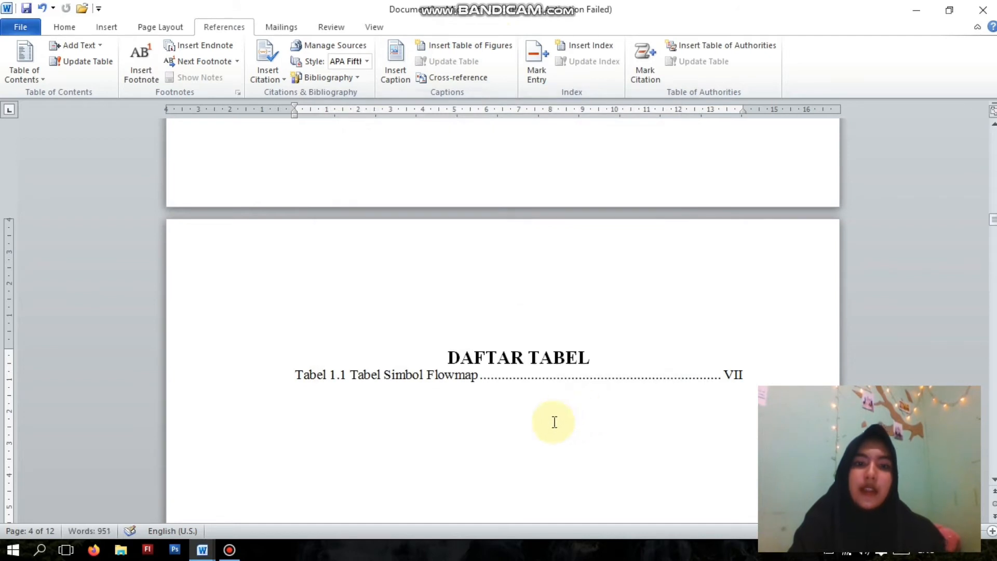
# - Add a blank line between the DAFTAR TABEL title and its list
pyautogui.click(560, 374)
pyautogui.click(643, 359)
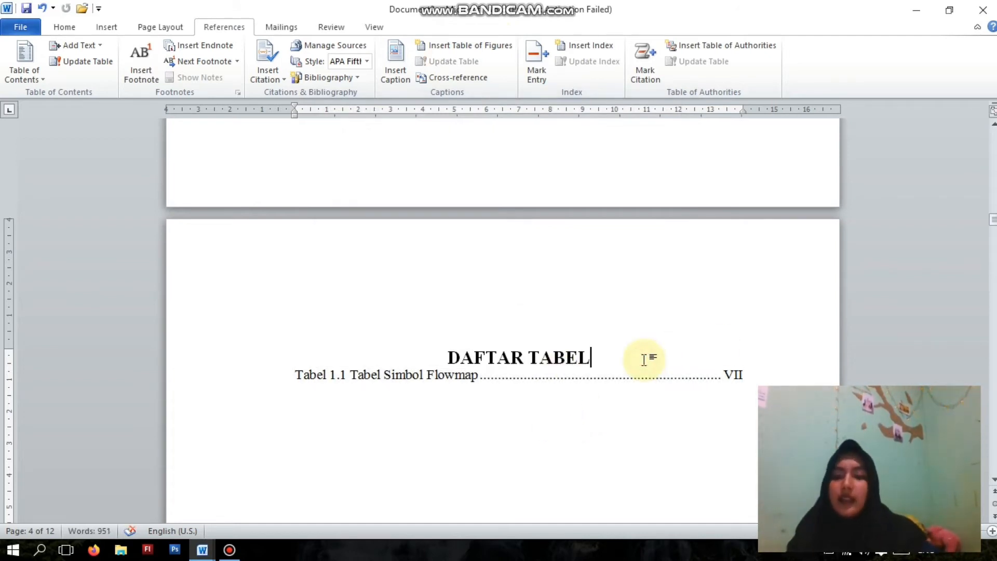
pyautogui.press('Return')
# - Remove the empty lines above the DAFTAR GAMBAR title and add a blank line between the title and its list
pyautogui.scroll(10, 640, 365)
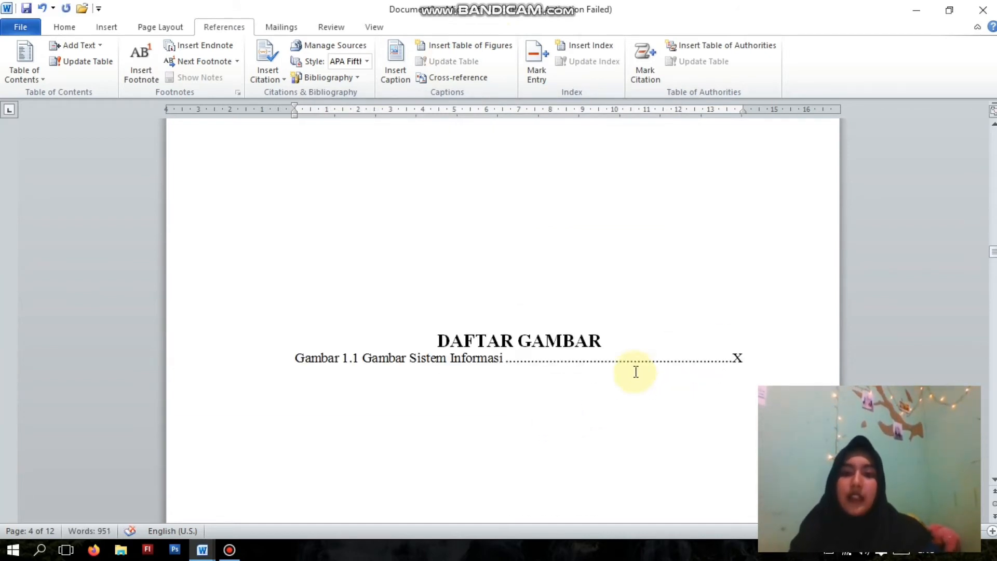
pyautogui.click(556, 390)
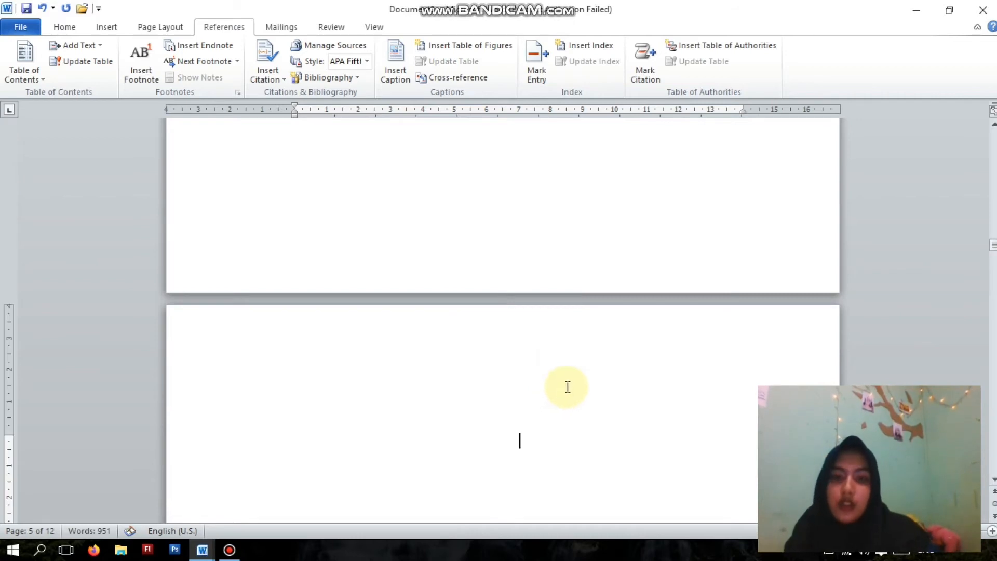
pyautogui.press('Delete')
pyautogui.press('Delete')
pyautogui.press('Delete')
pyautogui.press('Delete')
pyautogui.press('Delete')
pyautogui.press('Delete')
pyautogui.click(606, 443)
pyautogui.press('Return')
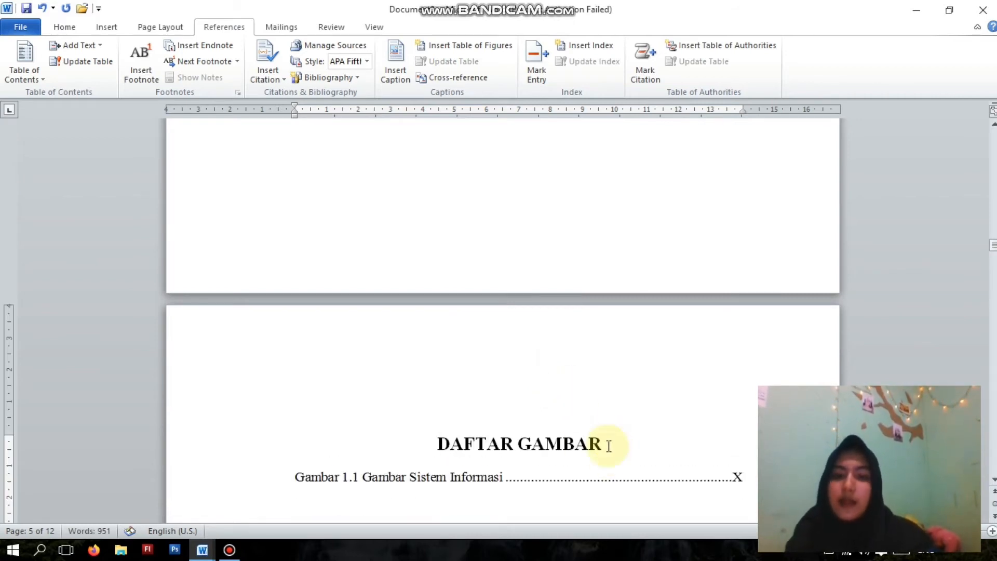
# - Delete the empty line above the BAB I PENDAHULUAN heading
pyautogui.scroll(-12, 558, 382)
pyautogui.click(556, 386)
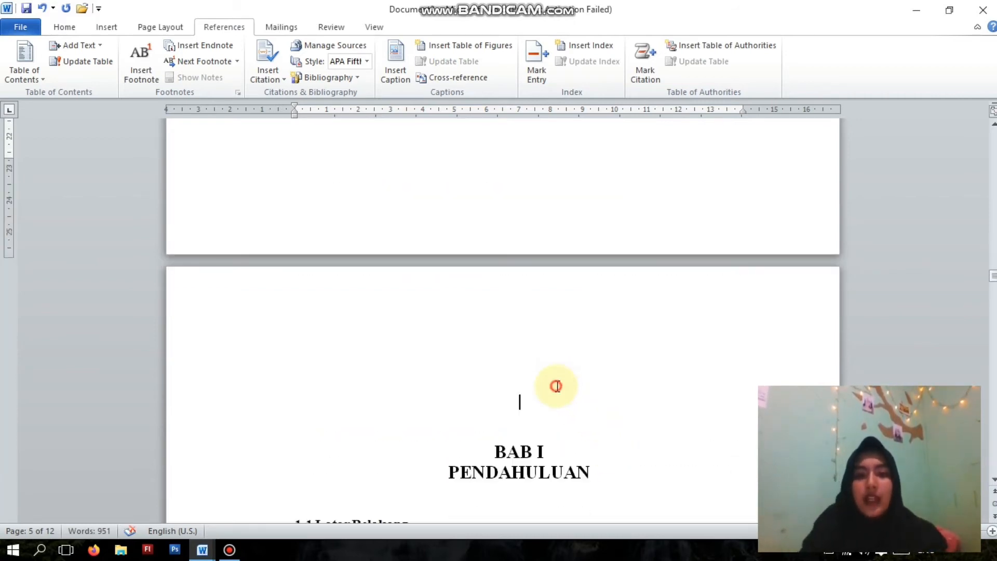
pyautogui.press('Delete')
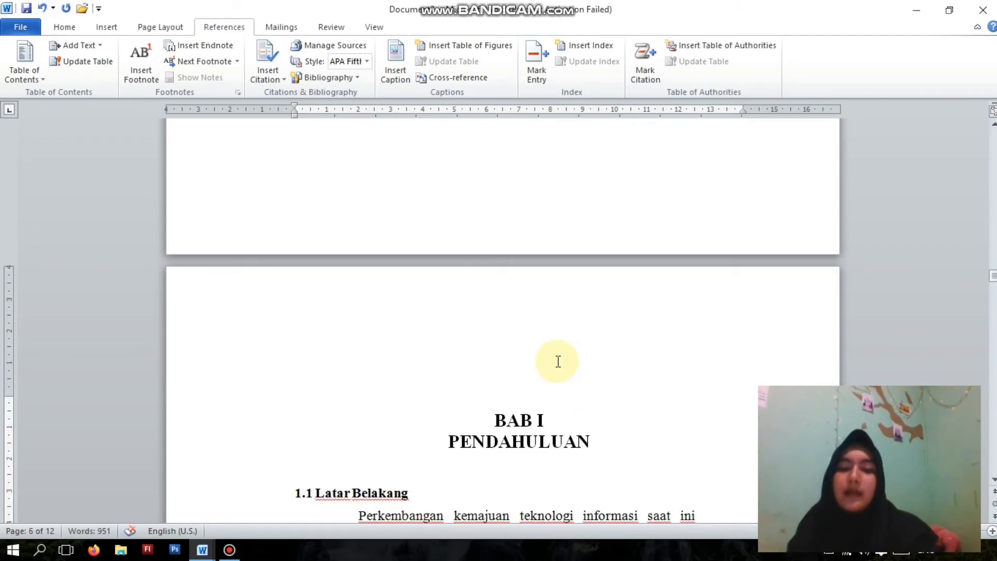
# - Add a blank line between the DAFTAR PUSTAKA title and the bibliography entry on the last page
pyautogui.scroll(-20, 557, 361)
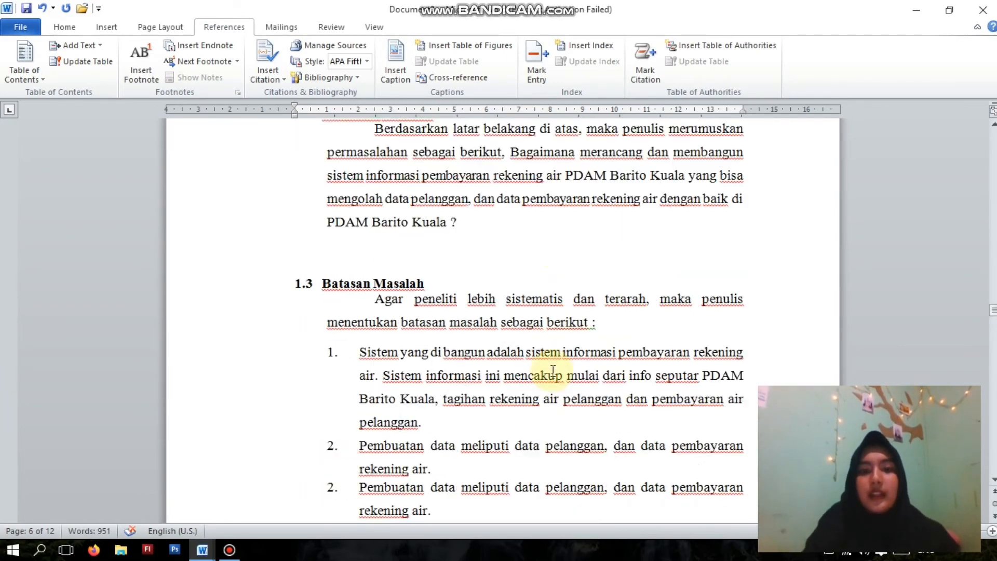
pyautogui.scroll(-15, 552, 370)
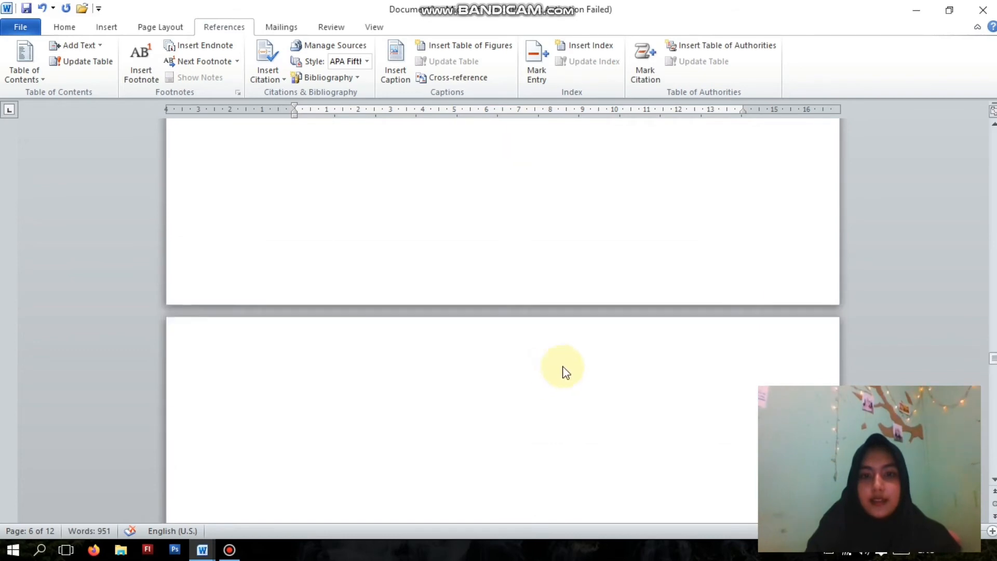
pyautogui.scroll(-10, 563, 369)
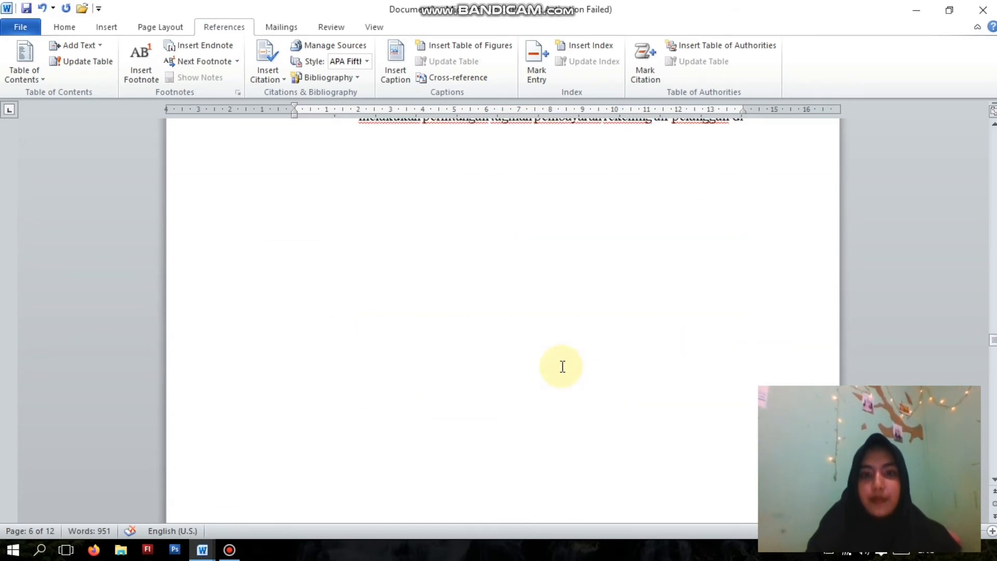
pyautogui.scroll(-6, 563, 366)
pyautogui.click(557, 317)
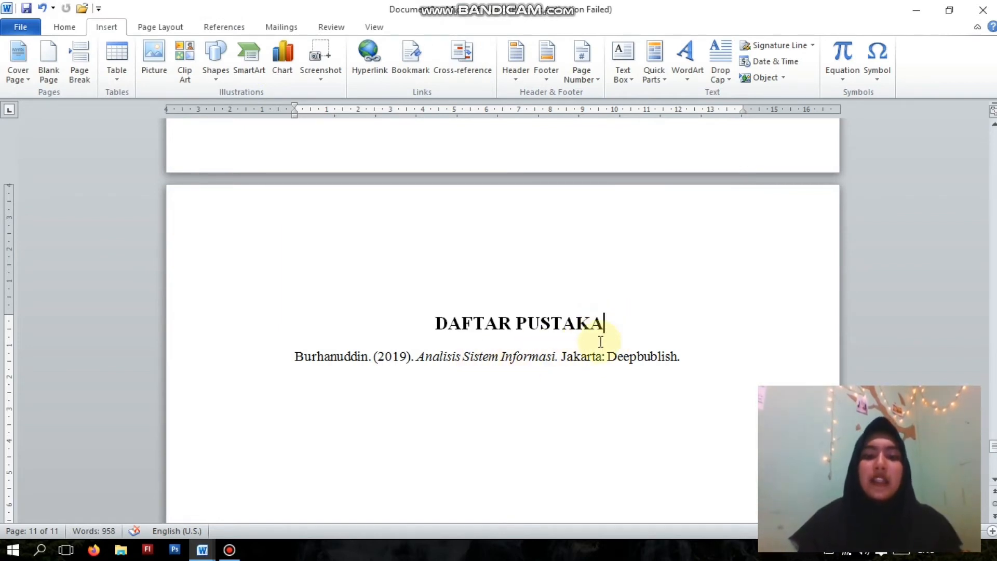
pyautogui.hotkey('ctrl', 'z')
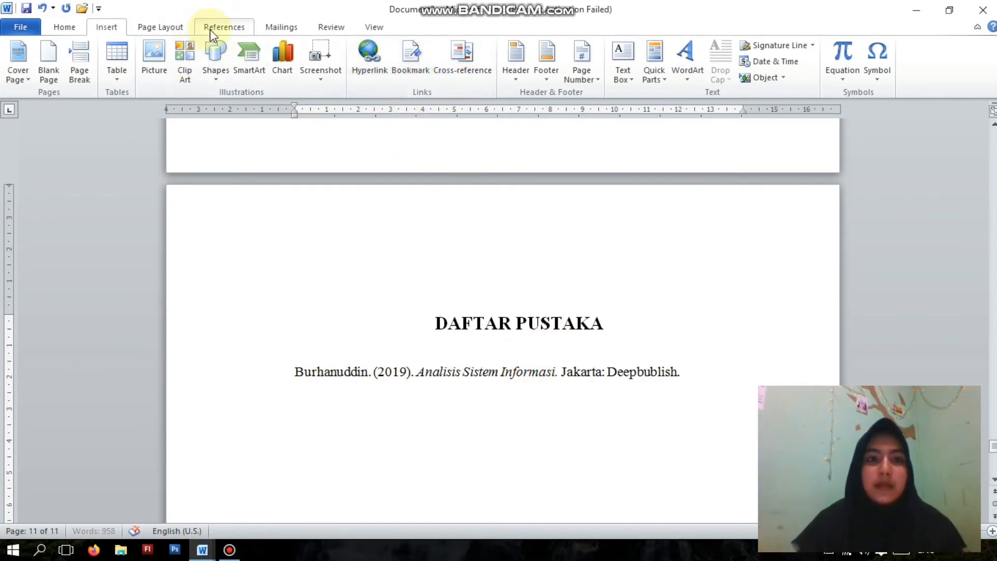
# - Start a new citation source at the blank line below DAFTAR PUSTAKA and set its source type to Book
pyautogui.click(228, 30)
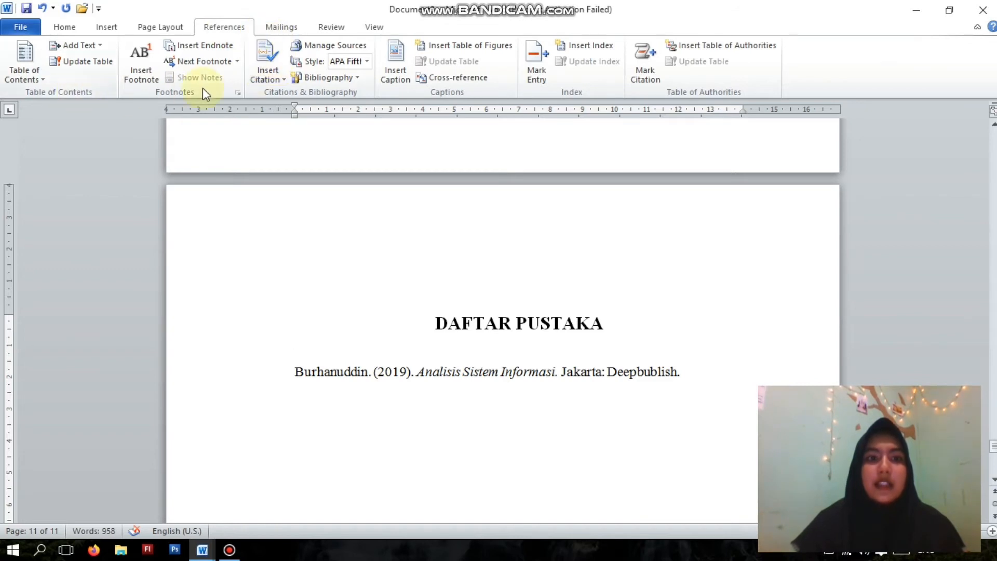
pyautogui.click(286, 80)
pyautogui.click(317, 163)
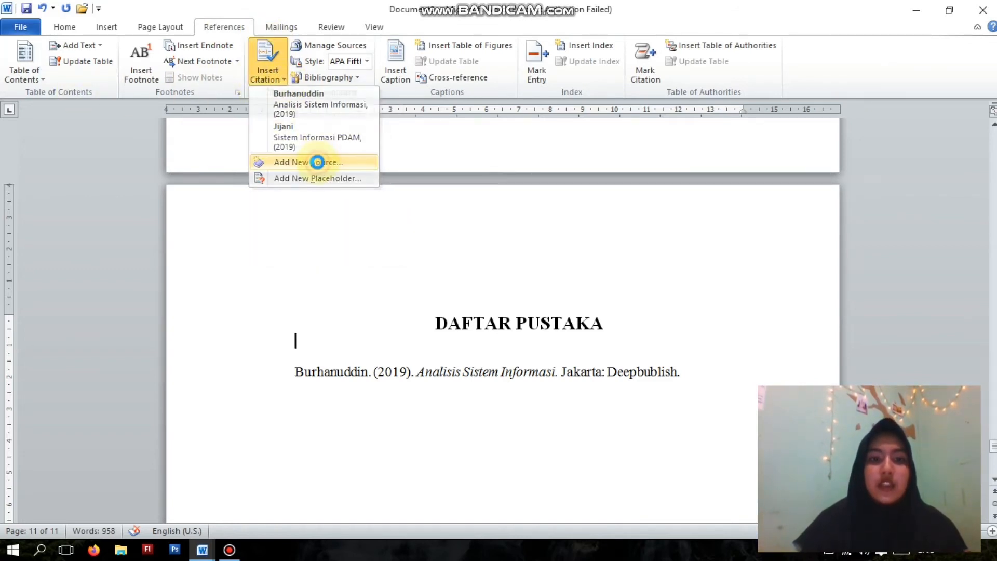
pyautogui.click(681, 210)
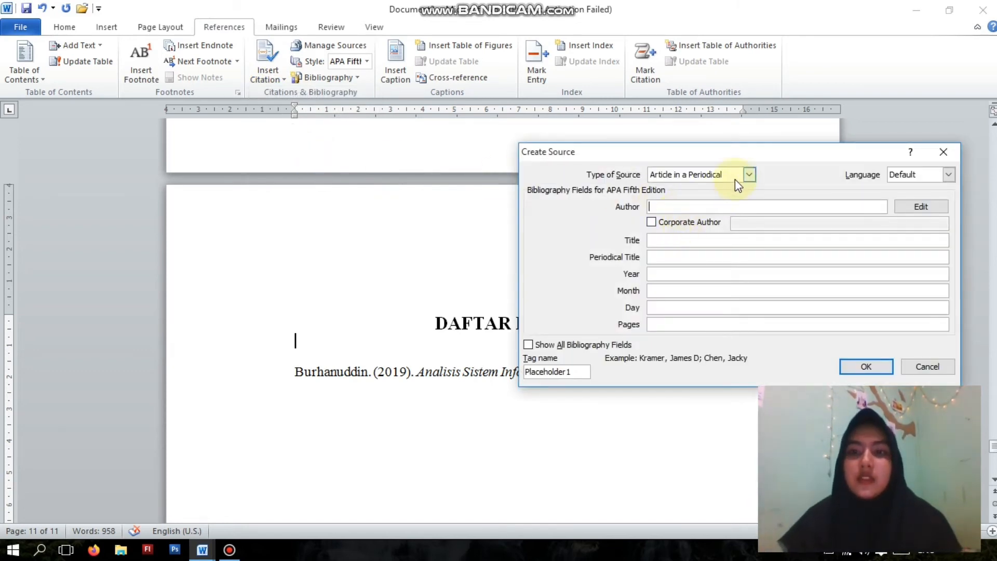
pyautogui.click(748, 175)
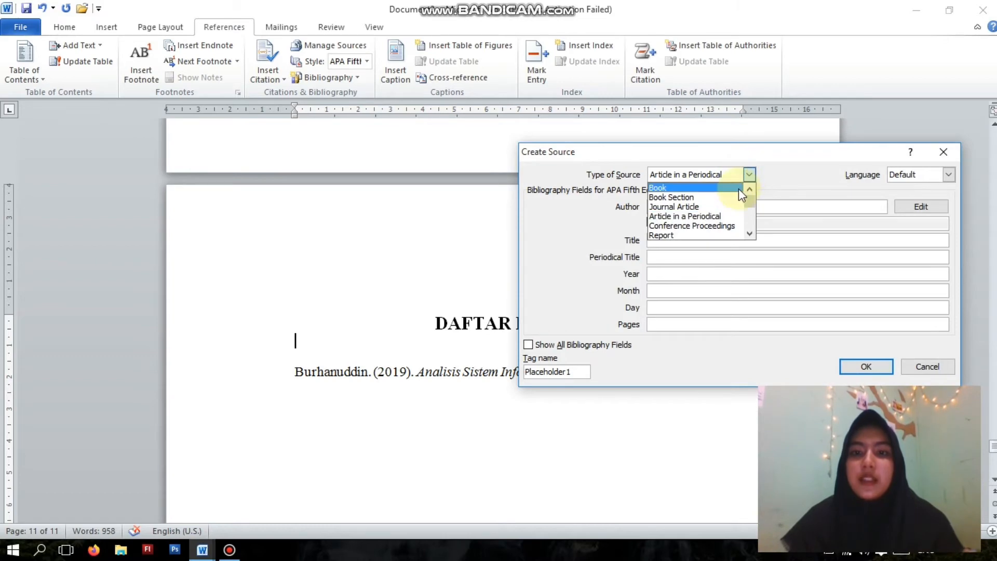
pyautogui.click(738, 188)
pyautogui.click(710, 208)
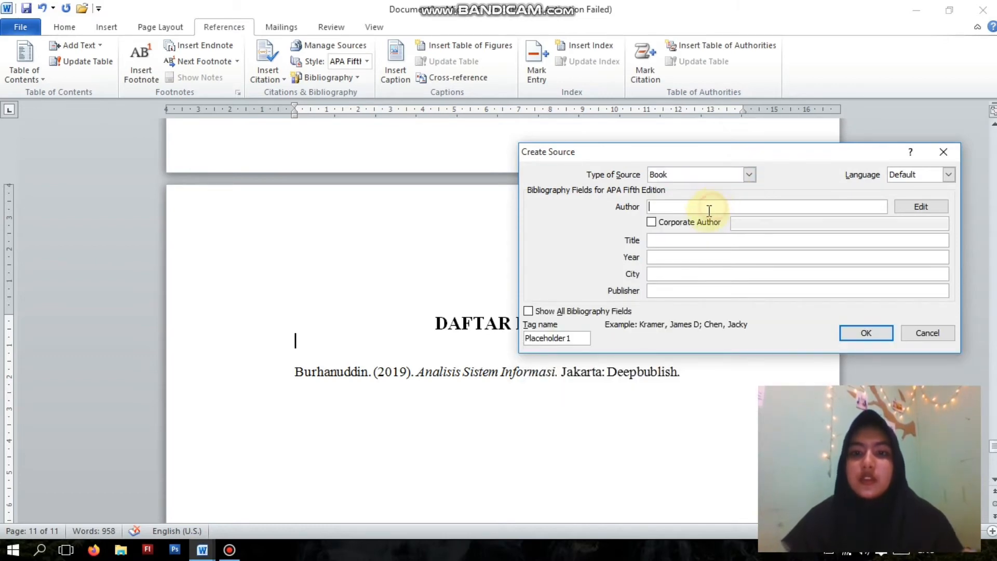
pyautogui.click(751, 174)
pyautogui.click(779, 173)
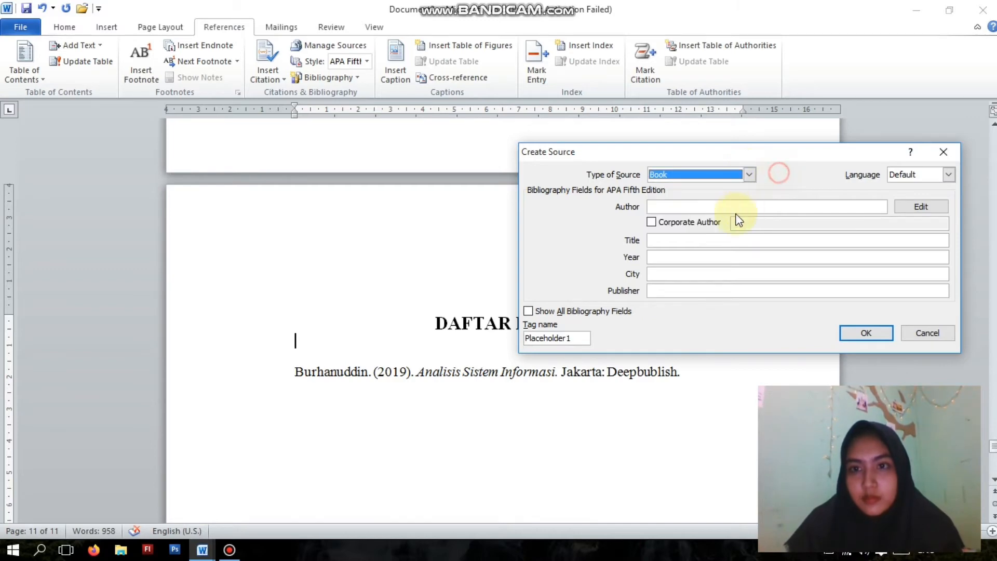
# - Fill in the book source with the author's name, title Analisa Sistem Informasi, year 2019, city Bandung and publisher Media Nusantara, and save it
pyautogui.click(726, 204)
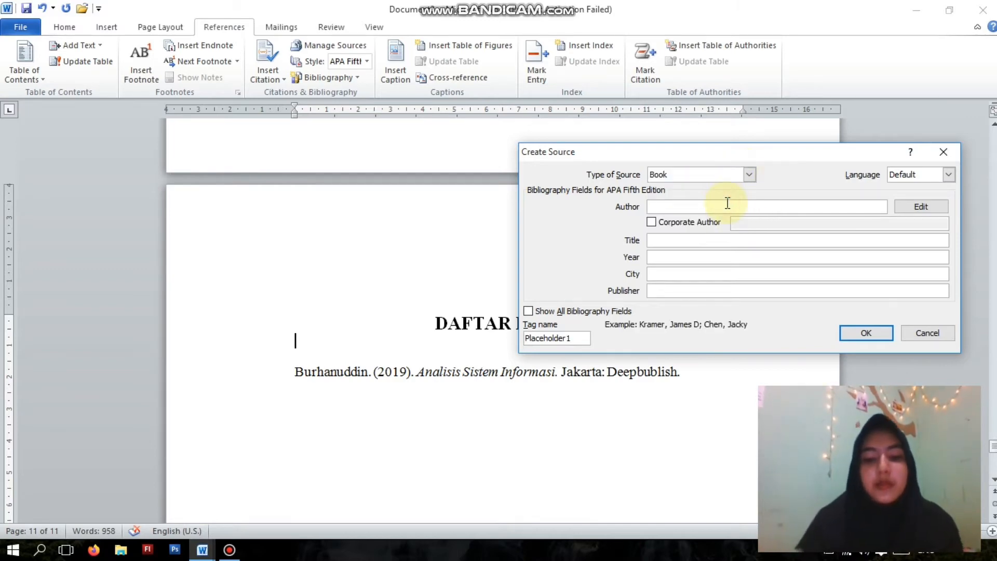
pyautogui.write('Muhammad')
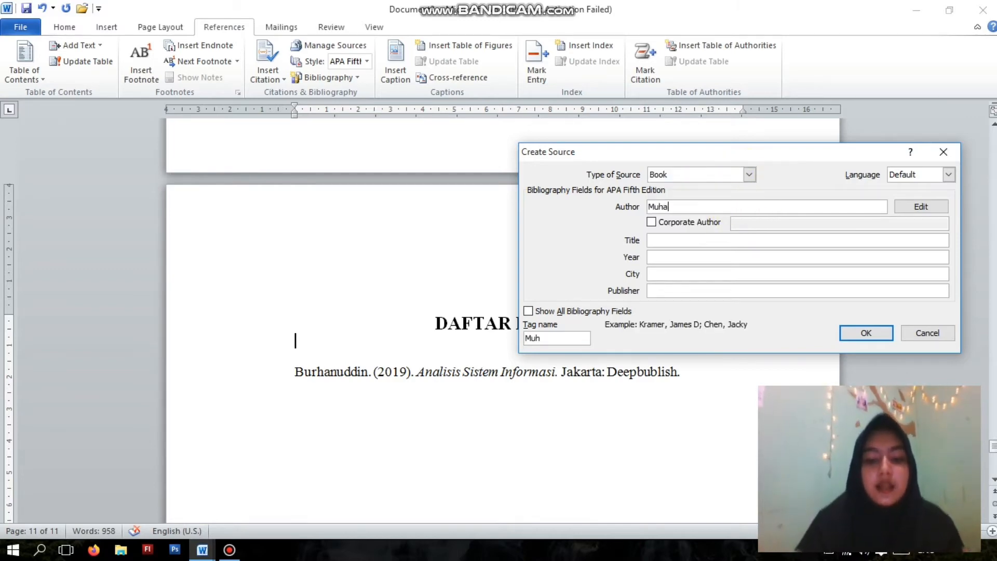
pyautogui.click(697, 241)
pyautogui.write('Analisa Sistem Informasi')
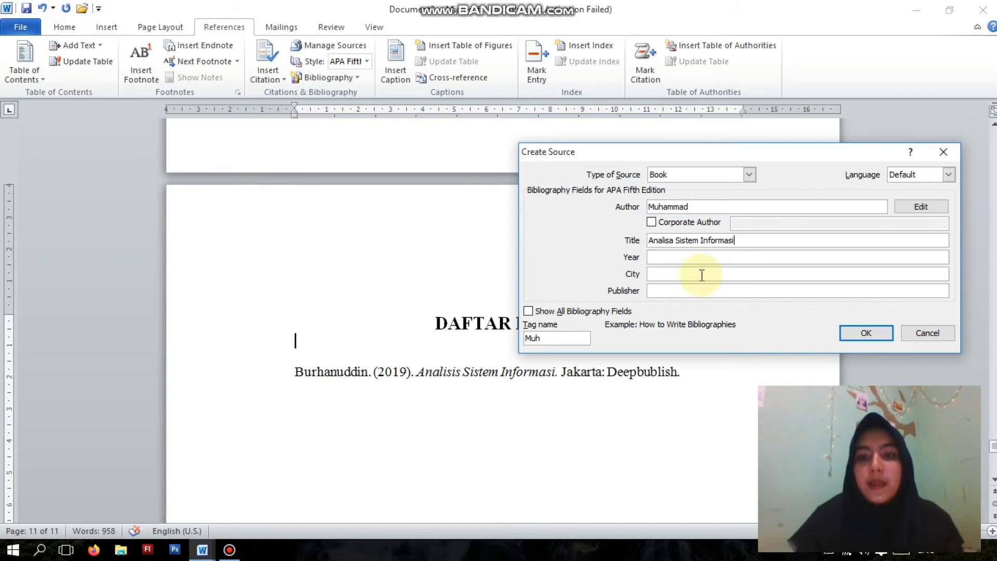
pyautogui.click(706, 256)
pyautogui.write('2019')
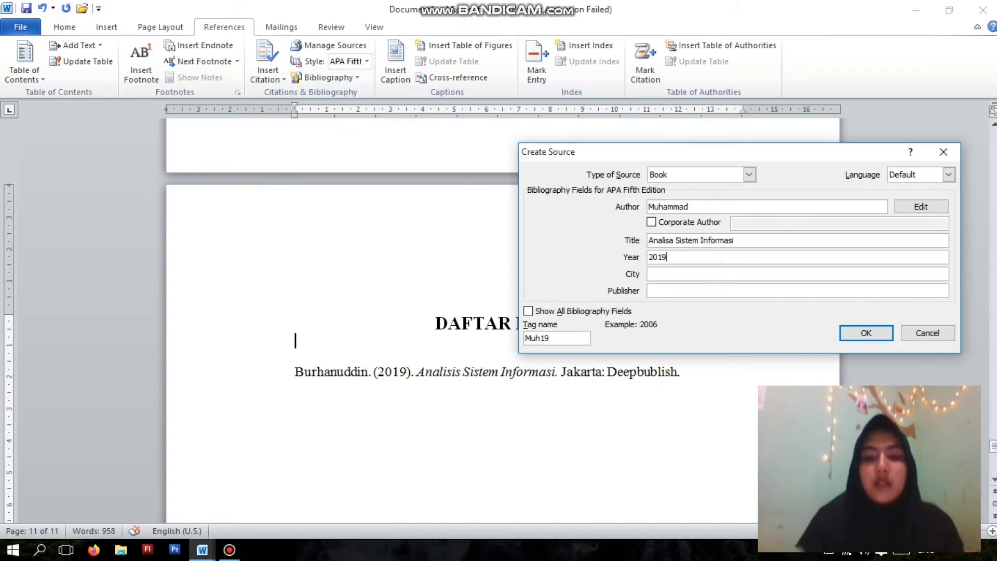
pyautogui.click(703, 273)
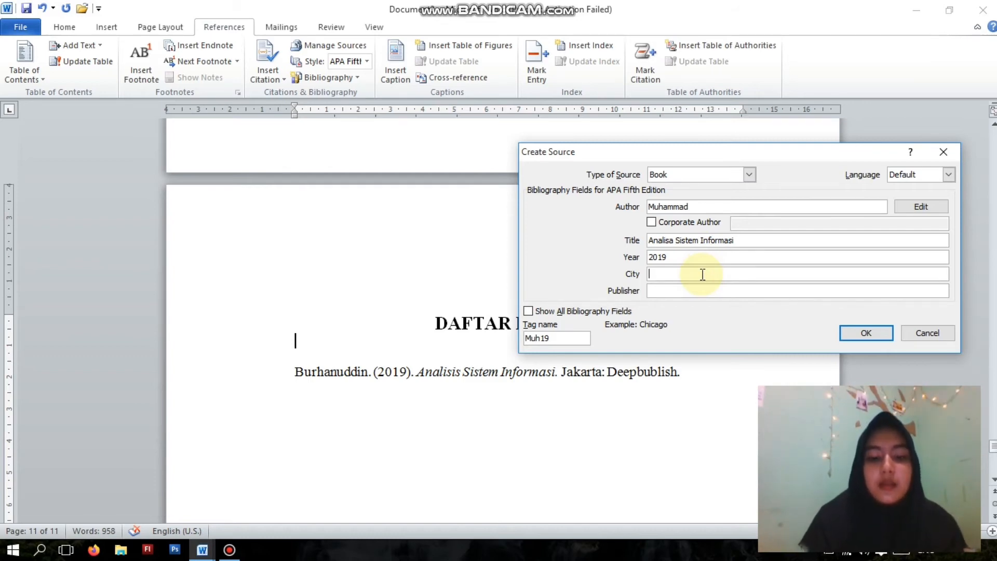
pyautogui.write('Bandung')
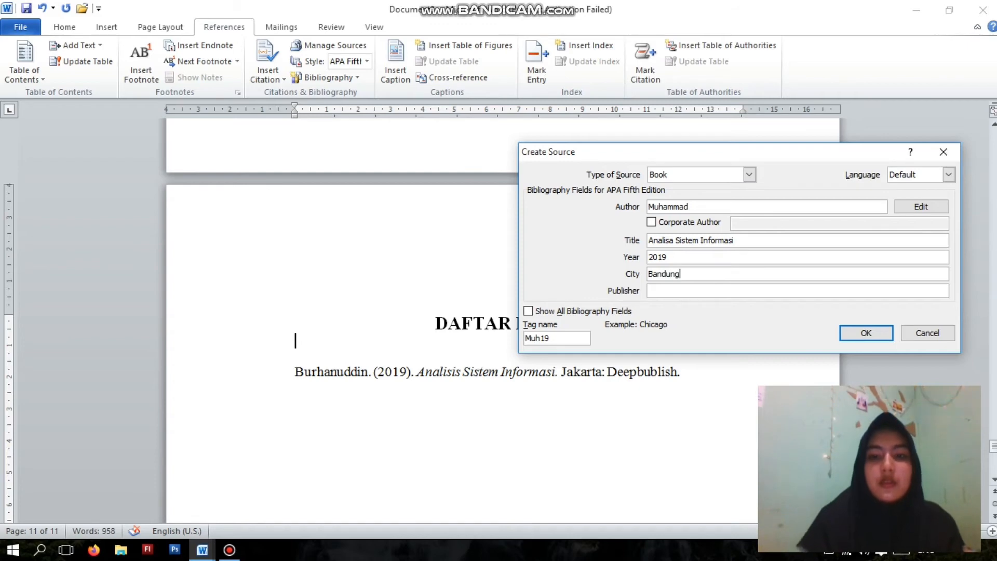
pyautogui.click(701, 286)
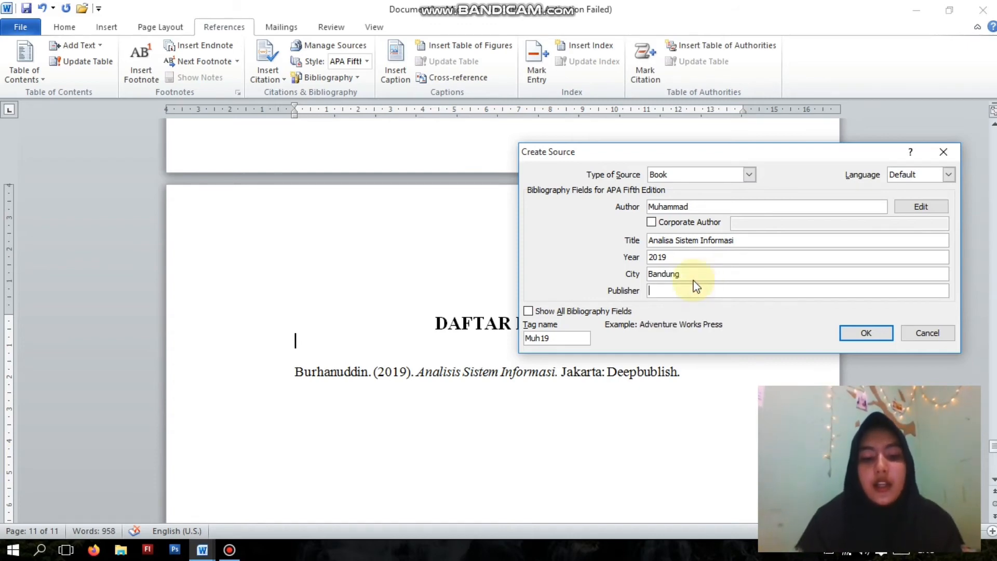
pyautogui.write('Media Nusantara')
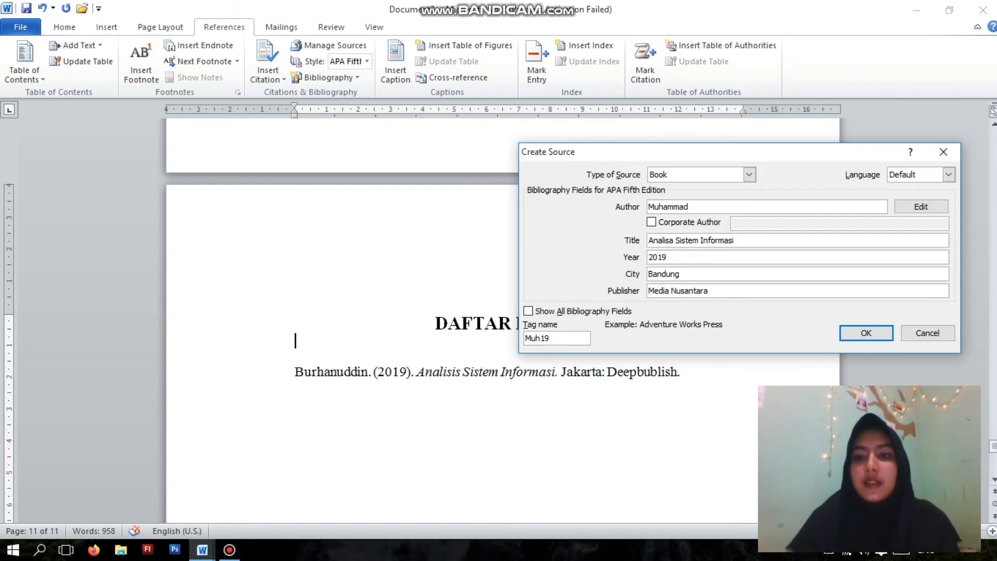
pyautogui.press('Return')
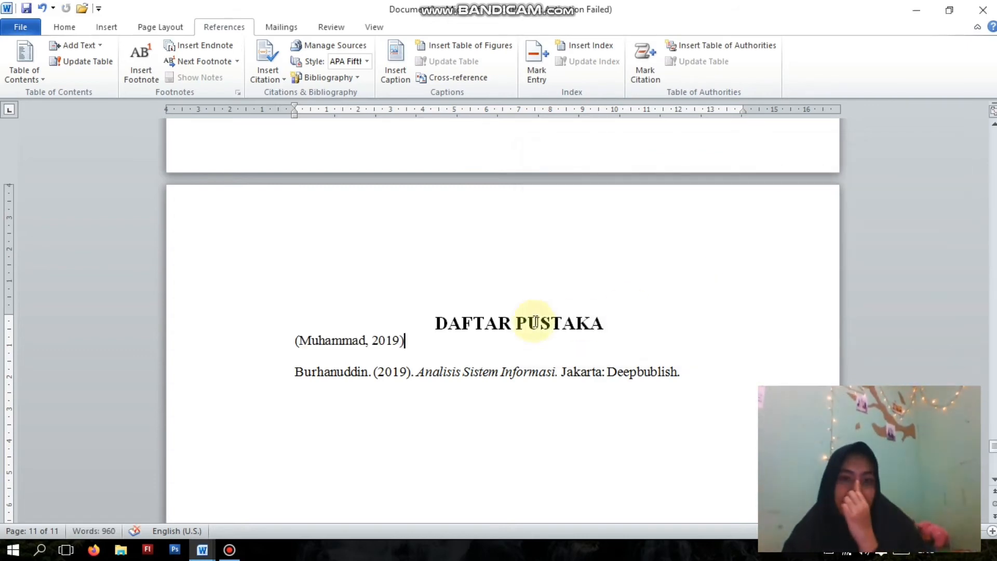
# - Replace the in-text citation below DAFTAR PUSTAKA with an inserted bibliography and add a blank line under the title
pyautogui.press('BackSpace')
pyautogui.press('BackSpace')
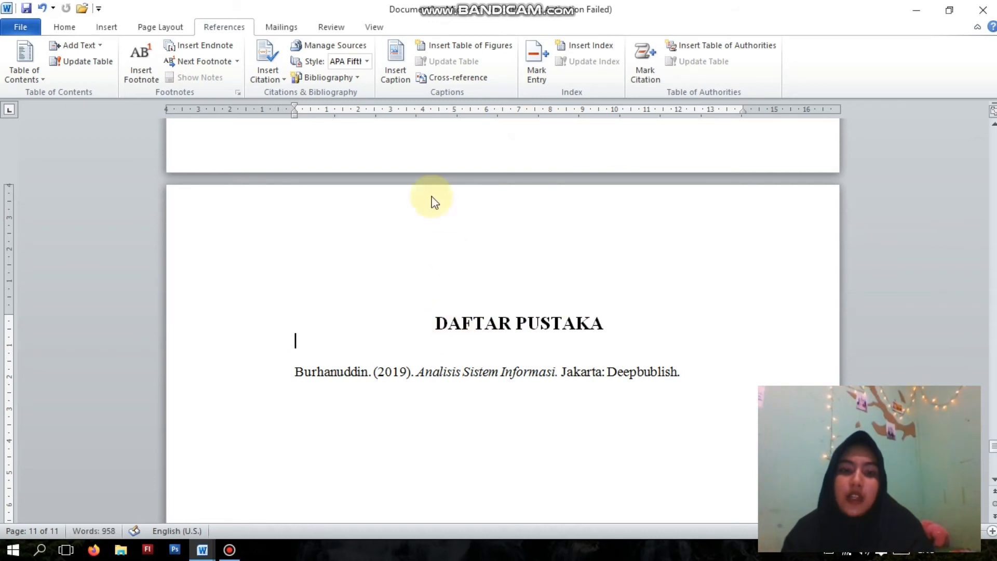
pyautogui.click(332, 77)
pyautogui.click(367, 296)
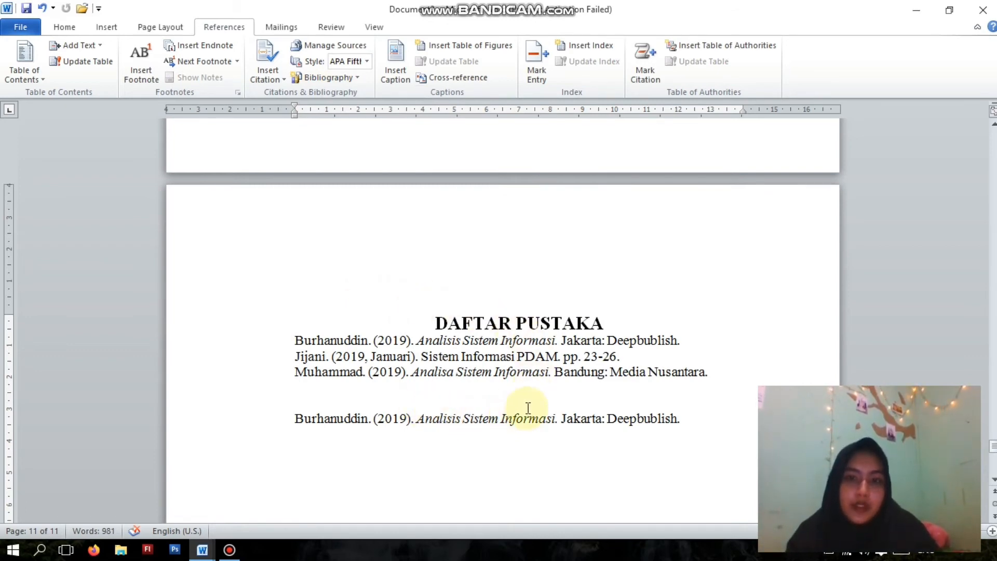
pyautogui.click(604, 322)
pyautogui.press('Return')
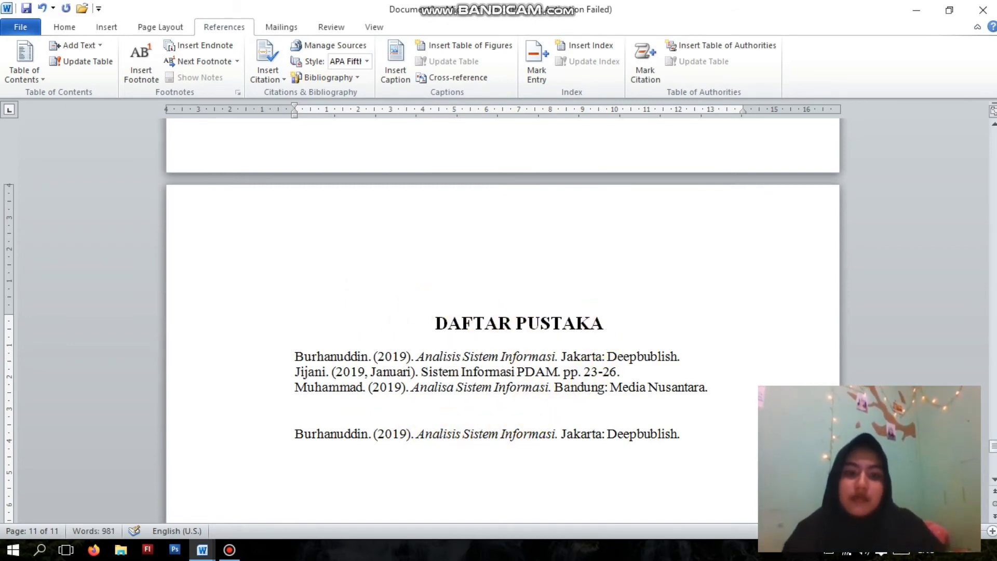
# - Delete the old single-entry bibliography below the new list and add another blank line under the DAFTAR PUSTAKA title
pyautogui.moveTo(291, 431); pyautogui.dragTo(683, 434)
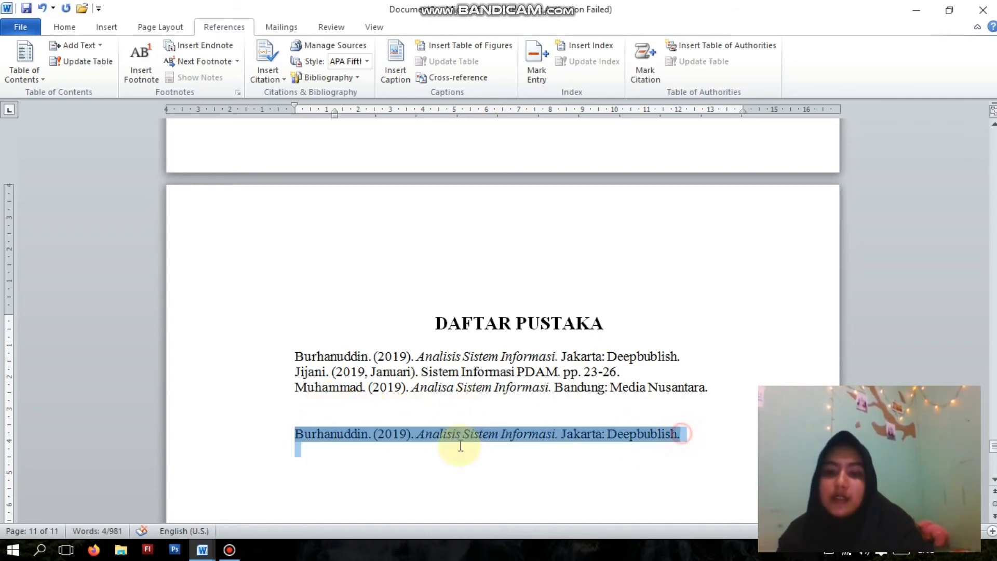
pyautogui.click(301, 434)
pyautogui.press('Delete')
pyautogui.press('Delete')
pyautogui.press('Delete')
pyautogui.press('Delete')
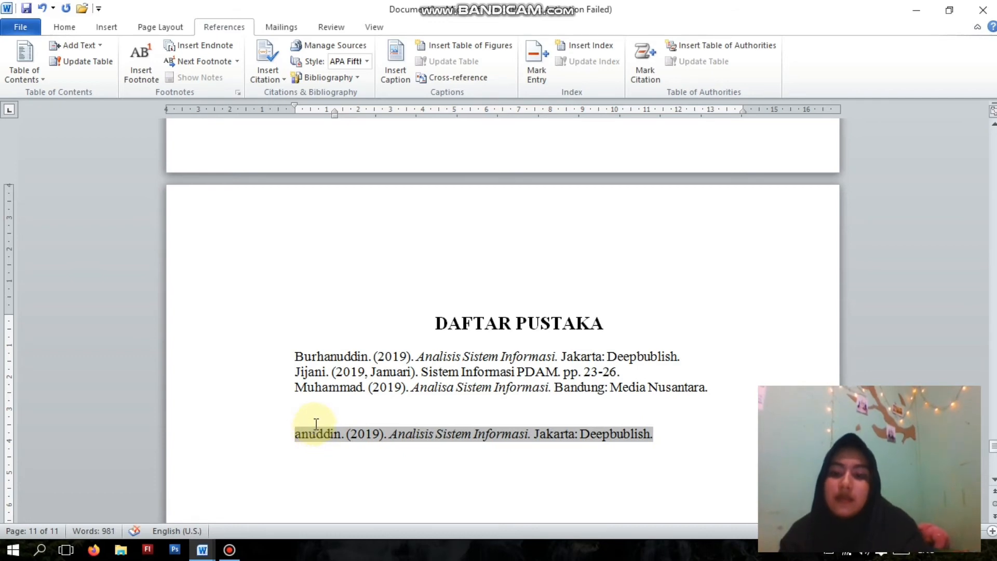
pyautogui.press('Delete')
pyautogui.press('Delete')
pyautogui.press('Delete')
pyautogui.press('Delete')
pyautogui.press('Delete')
pyautogui.press('Delete')
pyautogui.press('Delete')
pyautogui.press('Delete')
pyautogui.press('Delete')
pyautogui.press('Delete')
pyautogui.press('Delete')
pyautogui.press('Delete')
pyautogui.press('Delete')
pyautogui.press('Delete')
pyautogui.press('Delete')
pyautogui.press('Delete')
pyautogui.press('Delete')
pyautogui.press('Delete')
pyautogui.press('Delete')
pyautogui.press('Delete')
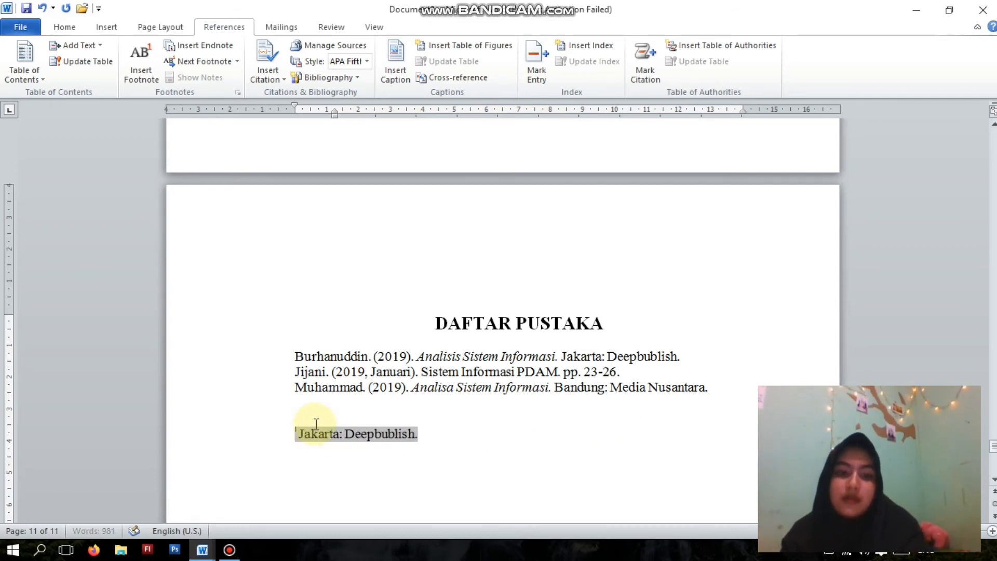
pyautogui.press('Delete')
pyautogui.press('Delete')
pyautogui.press('Delete')
pyautogui.press('Delete')
pyautogui.press('Delete')
pyautogui.press('Delete')
pyautogui.press('Delete')
pyautogui.press('Delete')
pyautogui.press('Delete')
pyautogui.press('Delete')
pyautogui.press('Delete')
pyautogui.press('Delete')
pyautogui.press('Delete')
pyautogui.press('Delete')
pyautogui.press('Delete')
pyautogui.press('Delete')
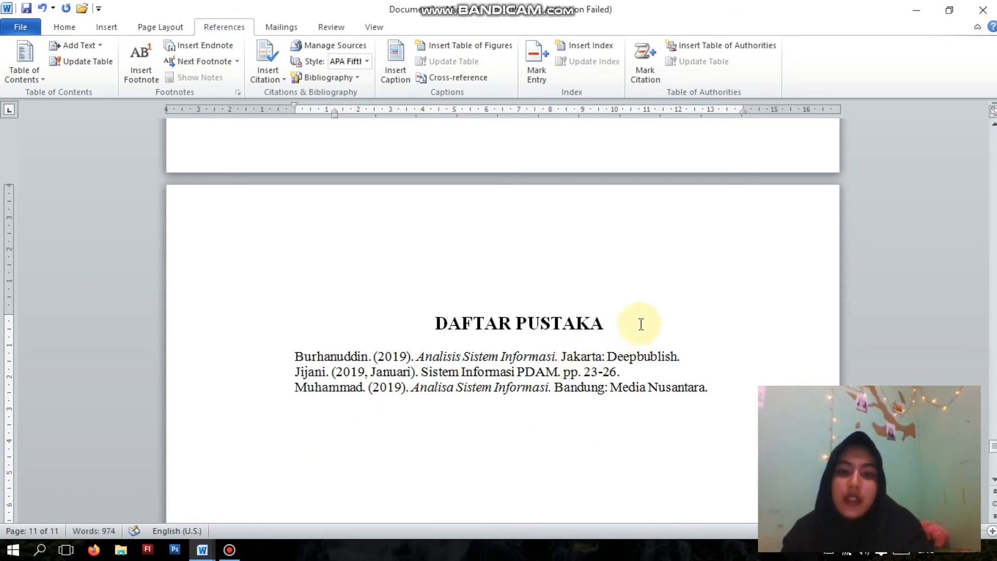
pyautogui.click(643, 323)
pyautogui.press('Return')
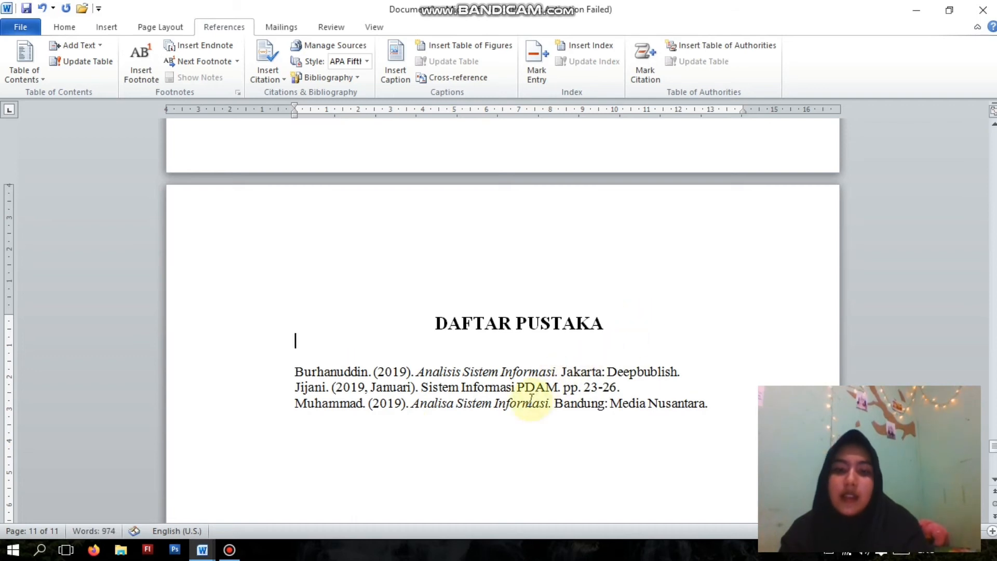
pyautogui.tripleClick(357, 387)
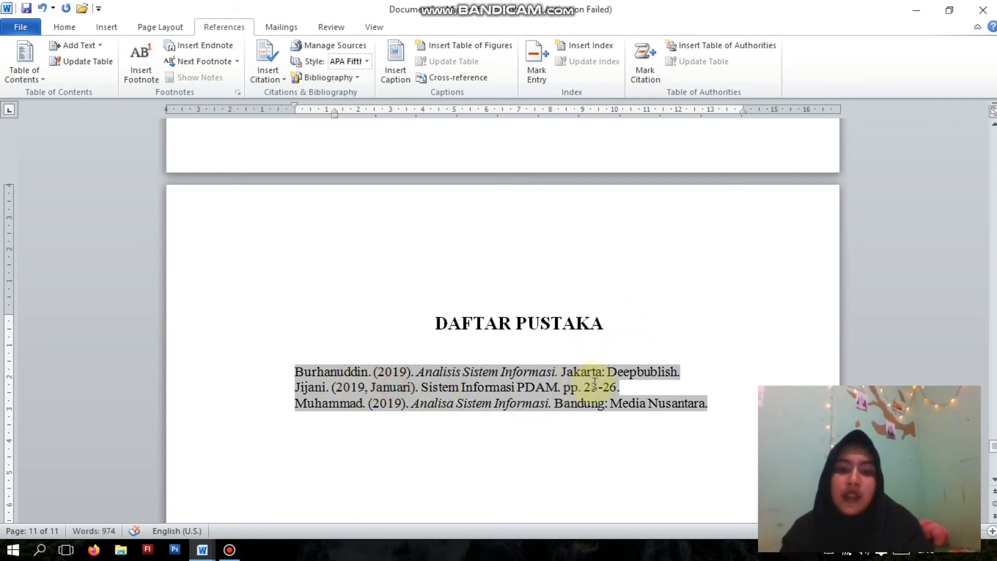
pyautogui.click(636, 383)
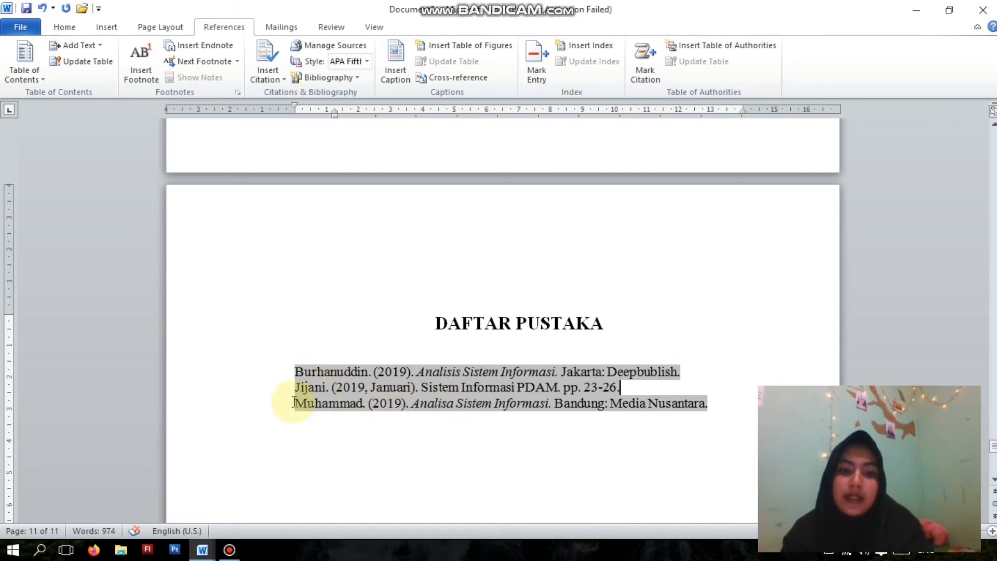
pyautogui.click(691, 393)
pyautogui.click(627, 385)
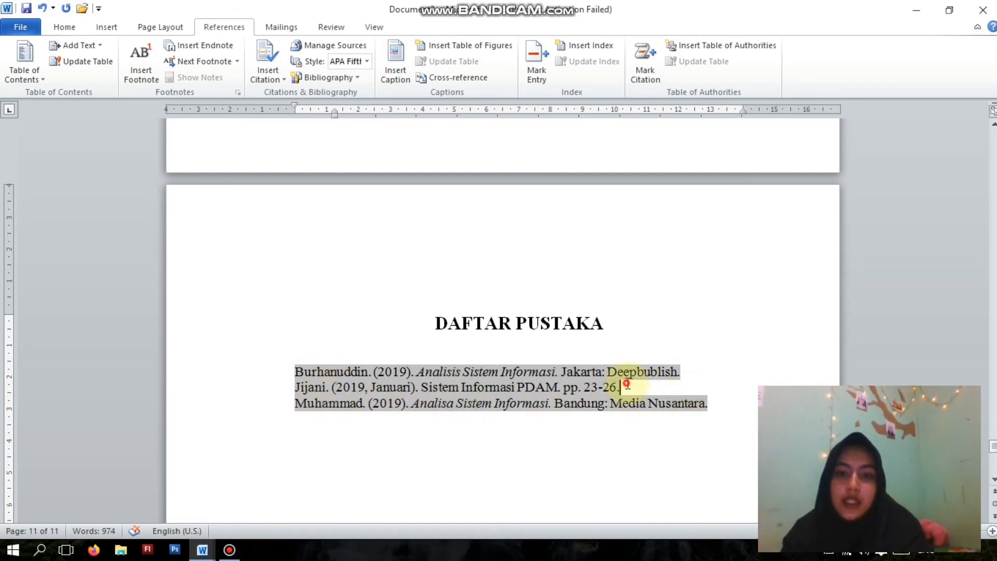
pyautogui.click(534, 357)
pyautogui.click(426, 383)
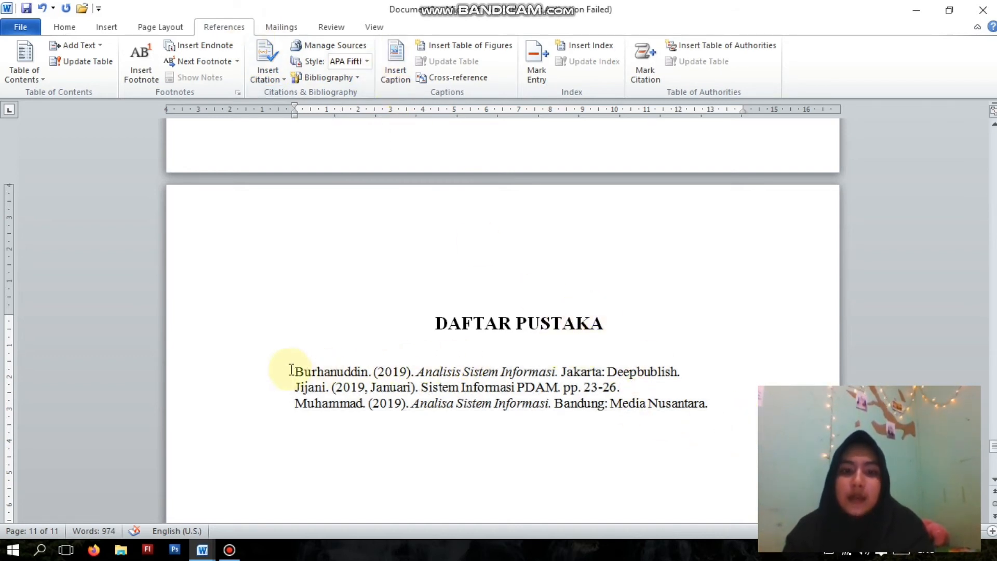
# - Set the line spacing of all bibliography entries under DAFTAR PUSTAKA to 1.5
pyautogui.moveTo(291, 372); pyautogui.dragTo(752, 413)
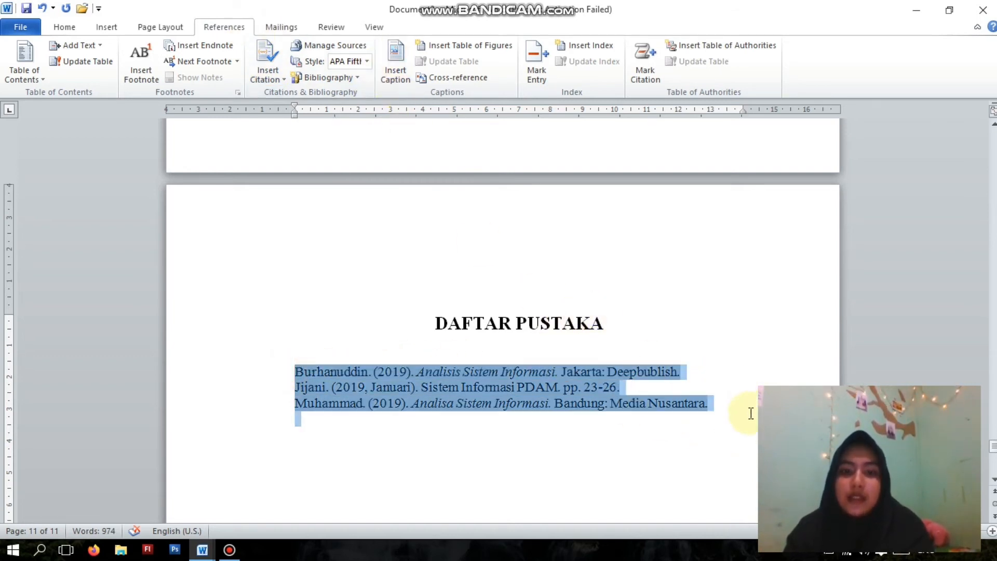
pyautogui.click(68, 28)
pyautogui.click(389, 76)
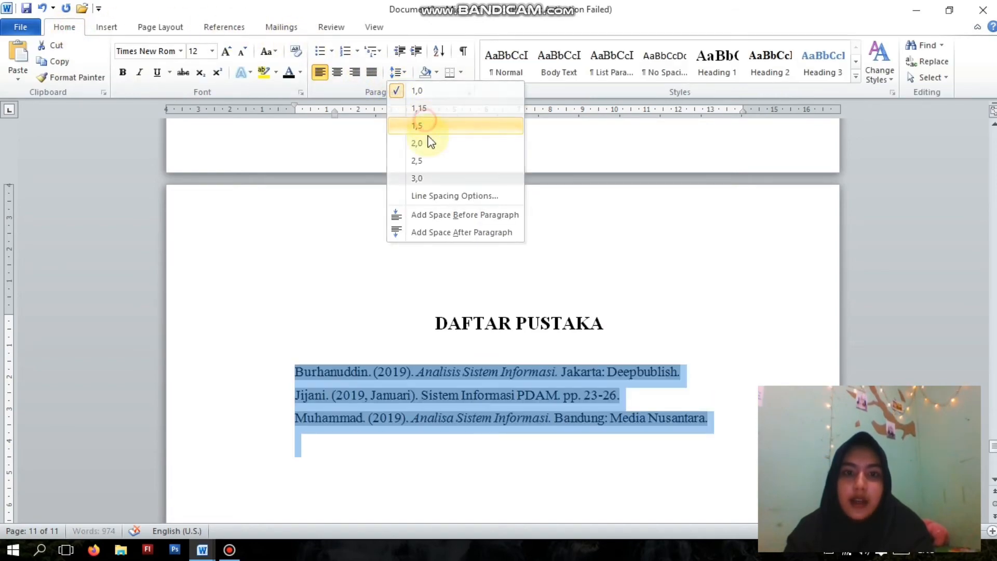
pyautogui.click(423, 125)
pyautogui.click(559, 348)
# - Set the page number format of the section starting at the COVER page to i, ii, iii, starting at i
pyautogui.scroll(15, 559, 349)
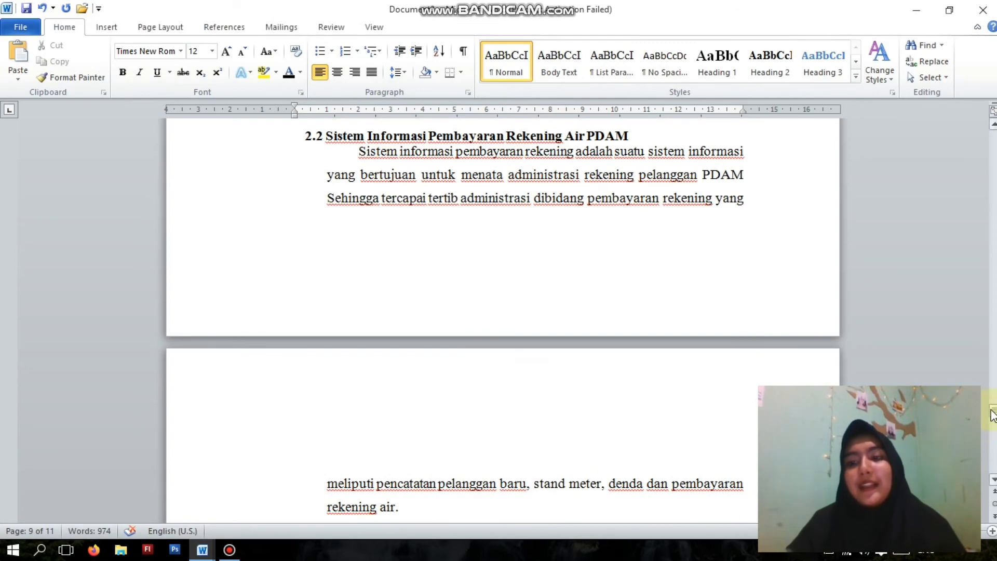
pyautogui.moveTo(992, 416); pyautogui.dragTo(994, 136)
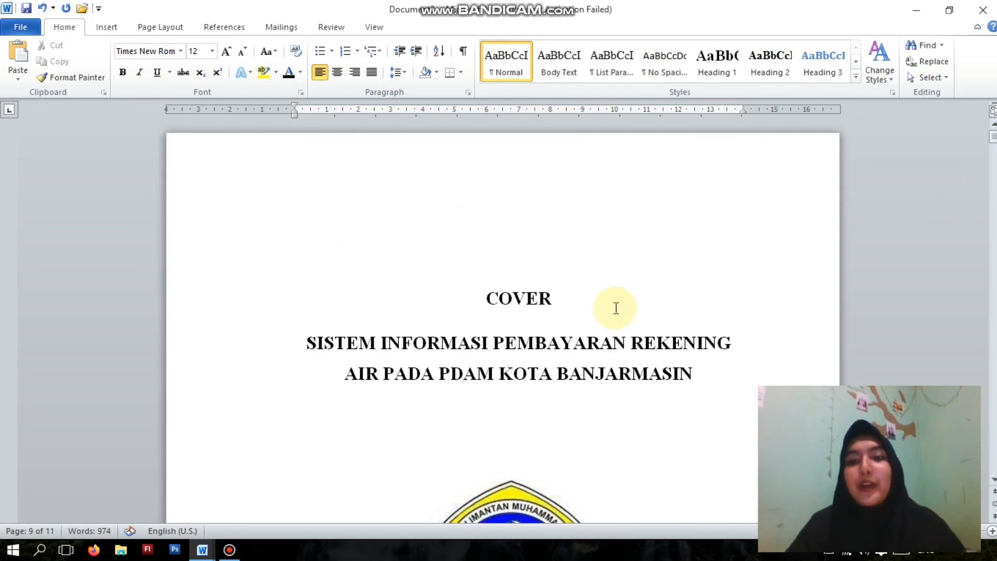
pyautogui.scroll(-3, 615, 308)
pyautogui.scroll(3, 616, 308)
pyautogui.click(566, 267)
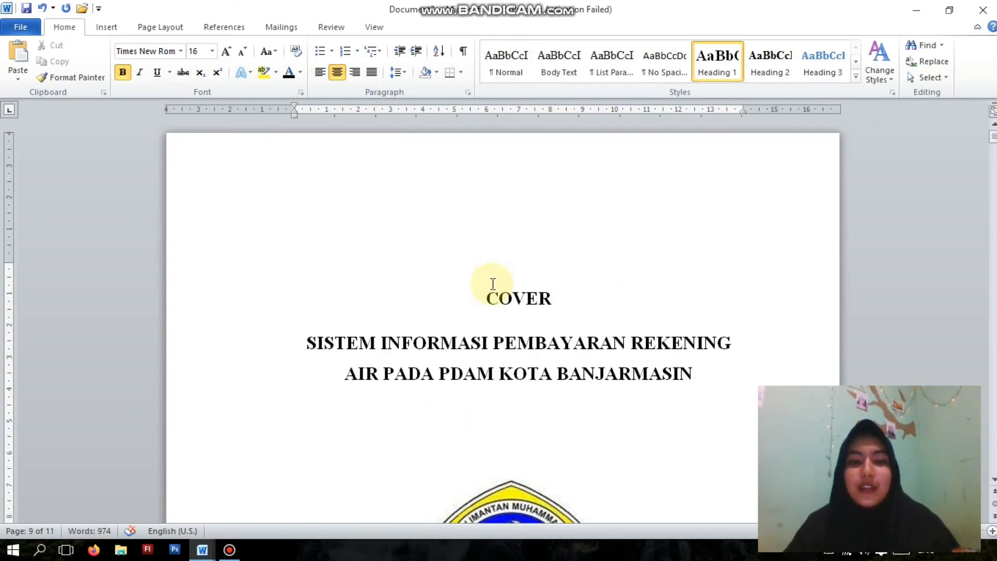
pyautogui.click(103, 32)
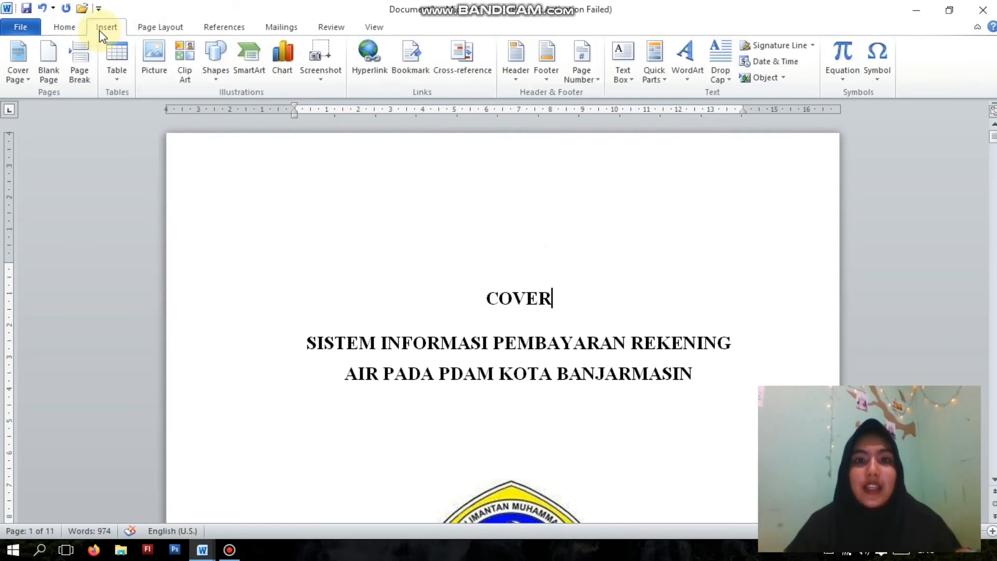
pyautogui.click(600, 83)
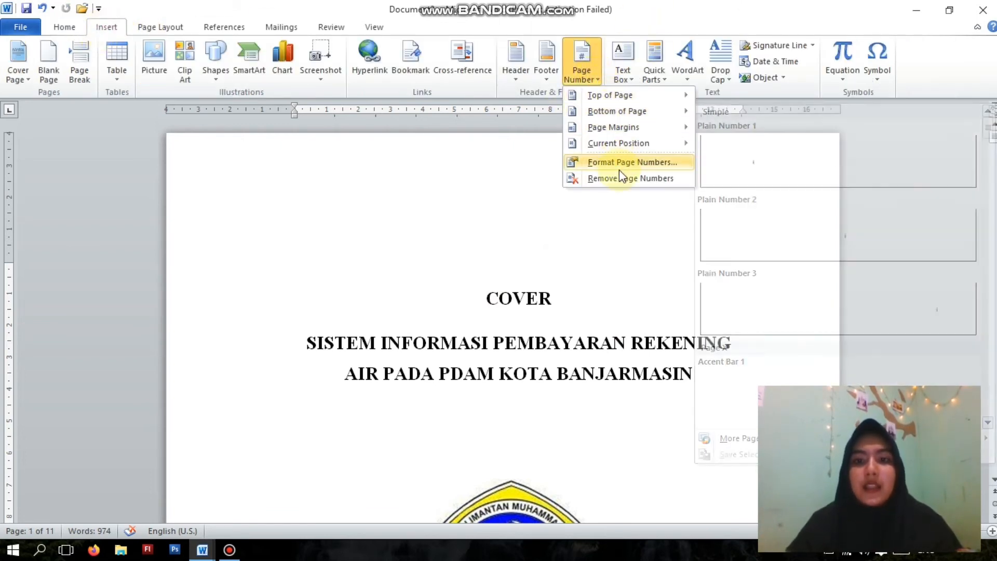
pyautogui.click(619, 168)
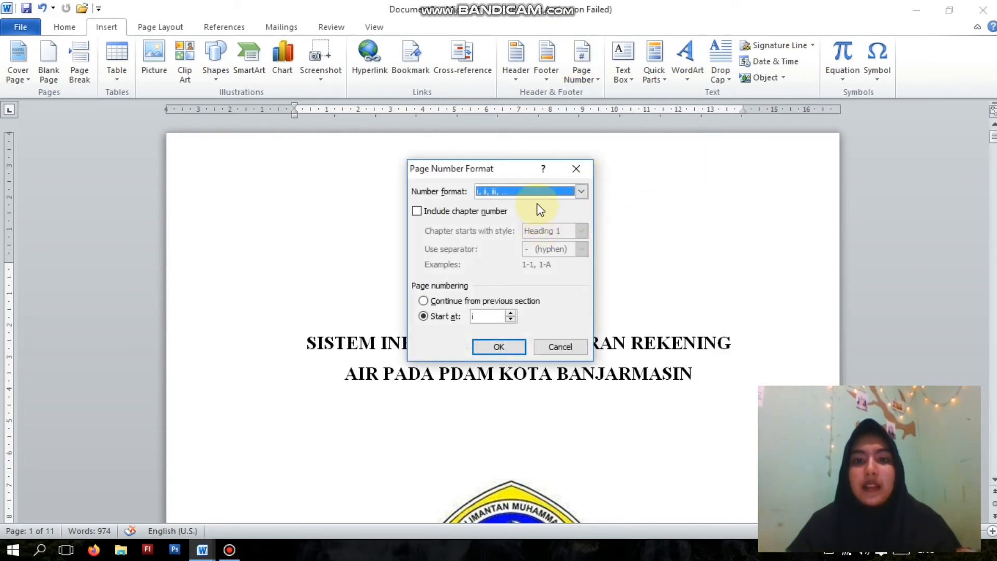
pyautogui.click(581, 191)
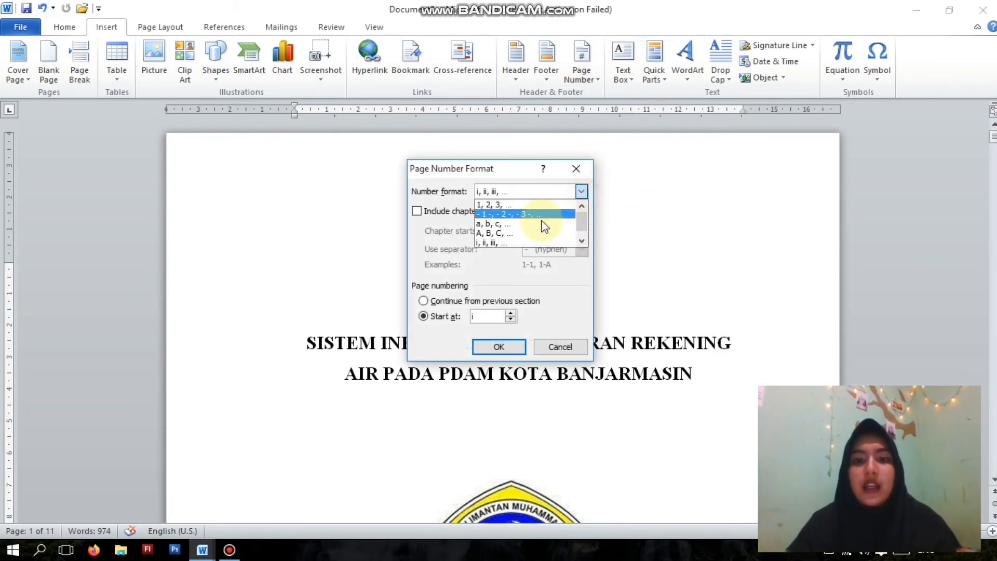
pyautogui.click(520, 239)
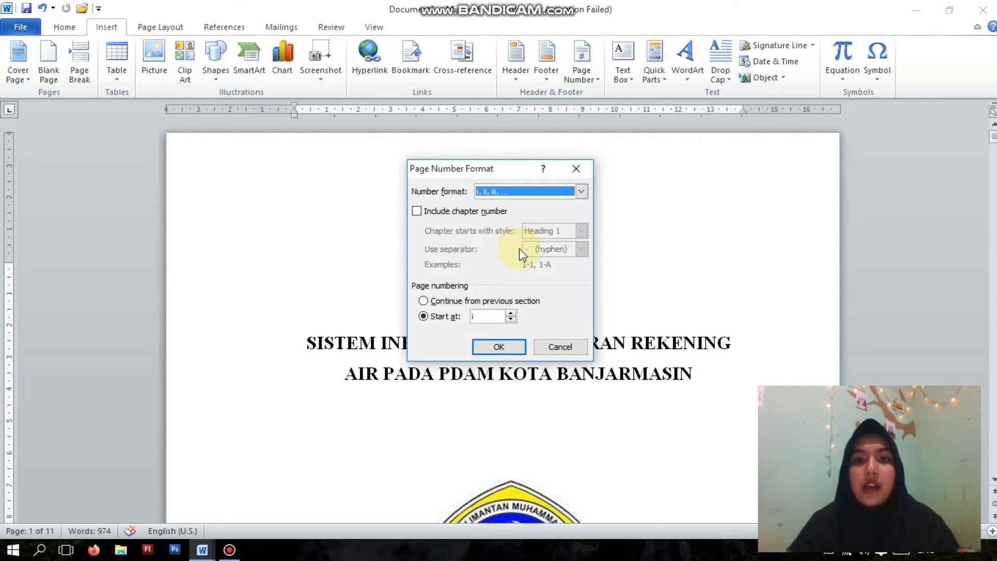
pyautogui.click(500, 347)
# - Open the cover page's footer for editing and turn off the Different First Page option
pyautogui.scroll(-10, 573, 312)
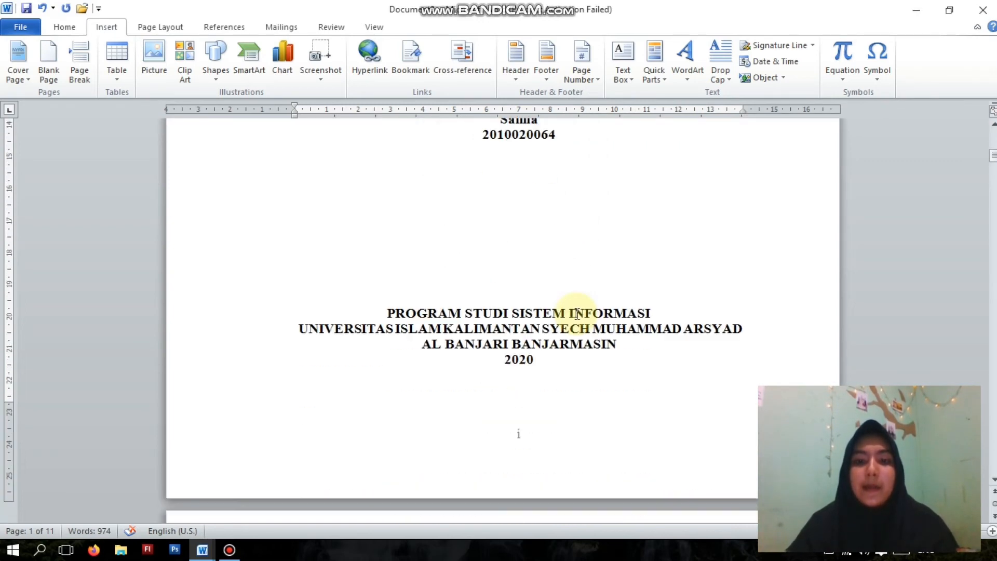
pyautogui.scroll(10, 575, 319)
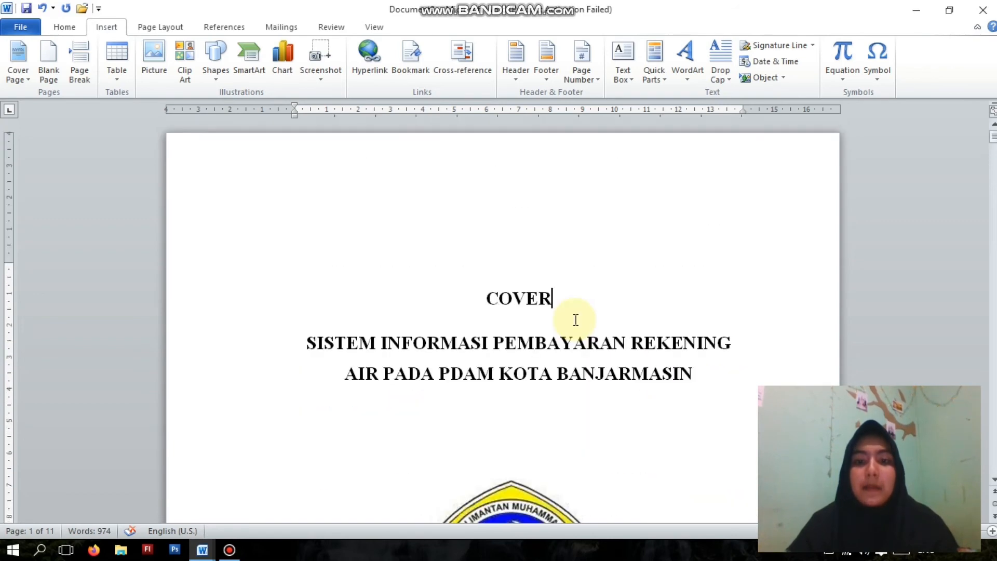
pyautogui.scroll(-10, 576, 319)
pyautogui.doubleClick(535, 427)
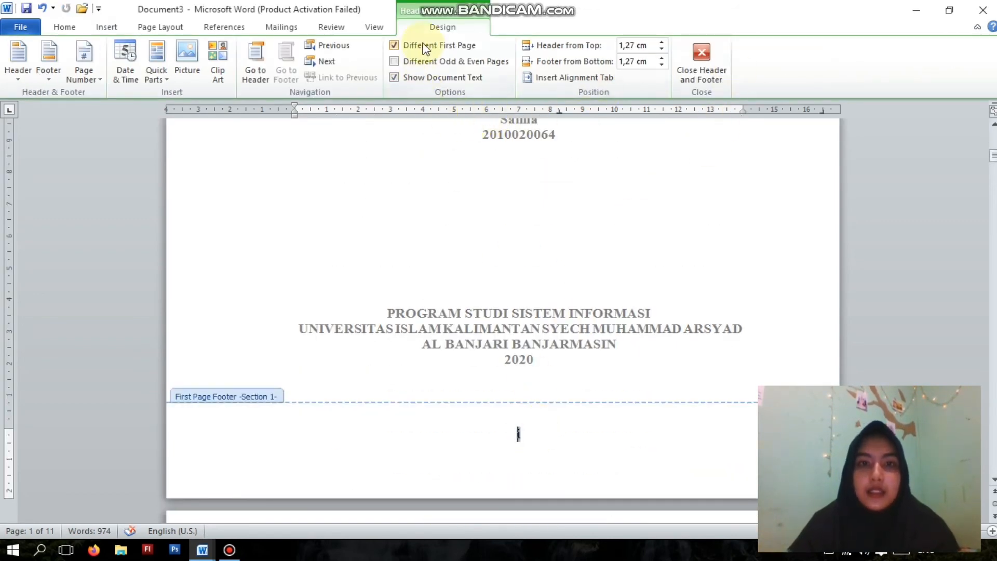
pyautogui.click(393, 45)
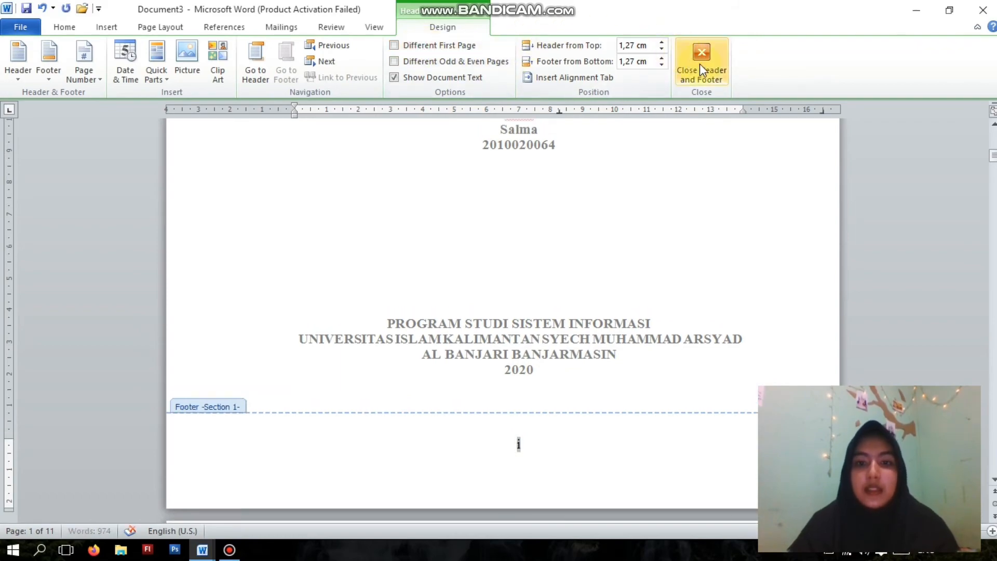
# - Turn the Different First Page option back on for the cover page's footer and leave footer editing
pyautogui.scroll(-15, 545, 455)
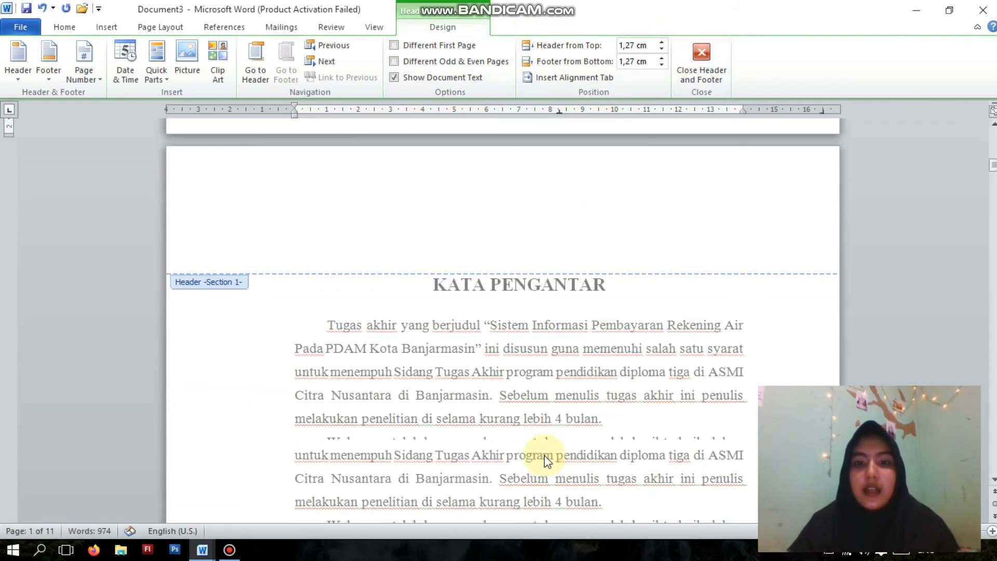
pyautogui.scroll(15, 544, 461)
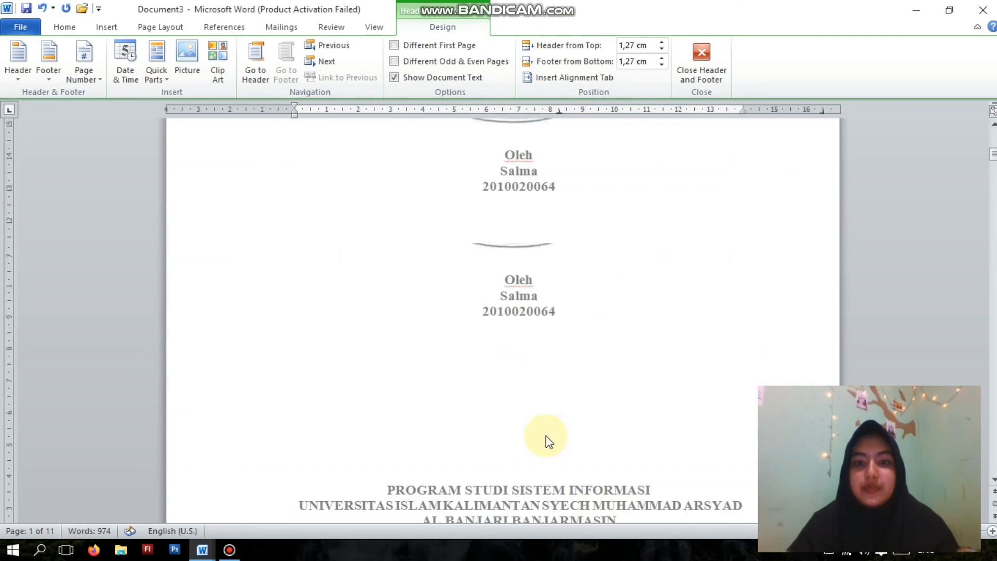
pyautogui.scroll(-10, 548, 433)
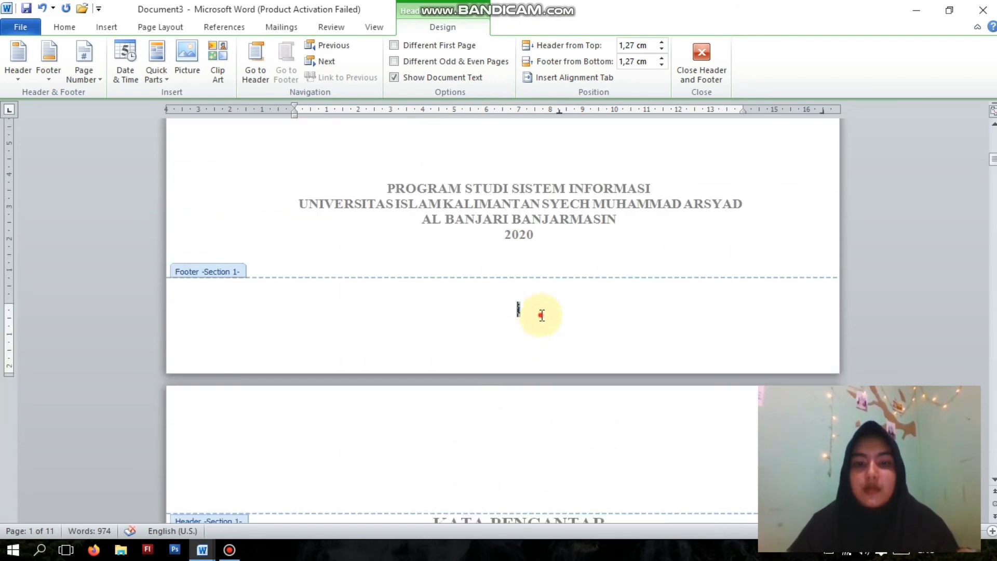
pyautogui.doubleClick(520, 310)
pyautogui.click(423, 45)
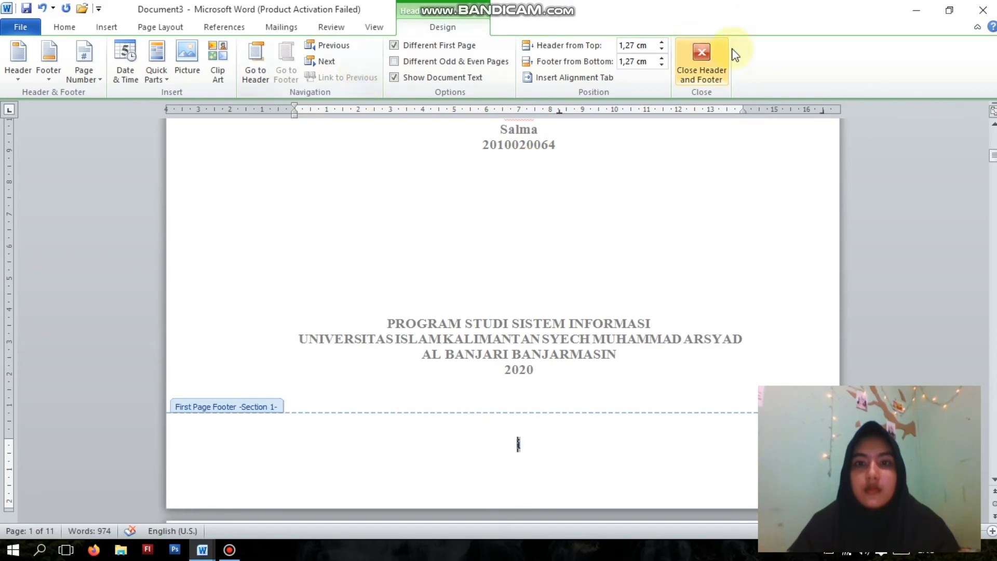
pyautogui.click(713, 73)
# - Delete the page number from the cover page's first-page footer and leave footer editing
pyautogui.scroll(6, 534, 229)
pyautogui.scroll(-18, 542, 248)
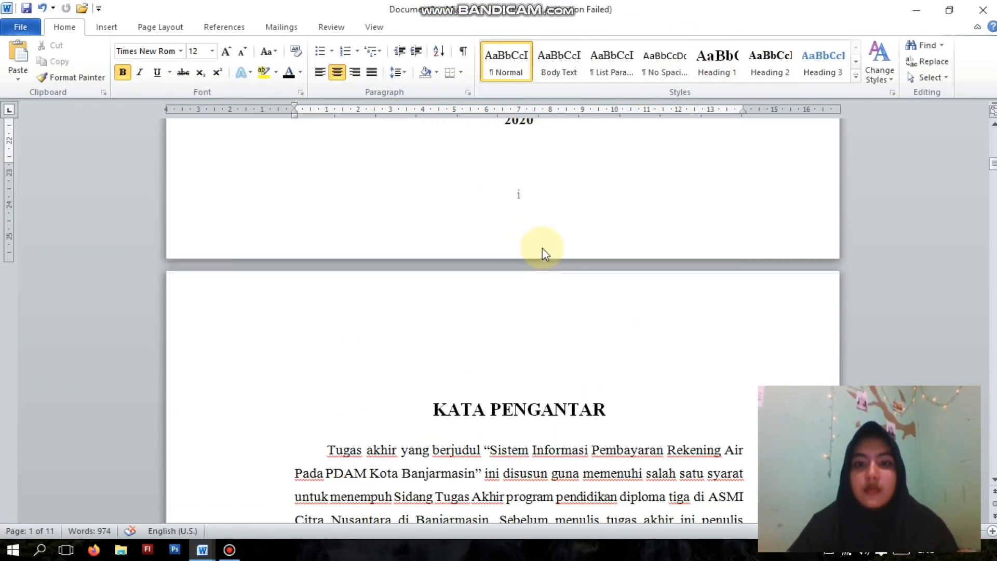
pyautogui.scroll(-5, 542, 248)
pyautogui.scroll(17, 543, 248)
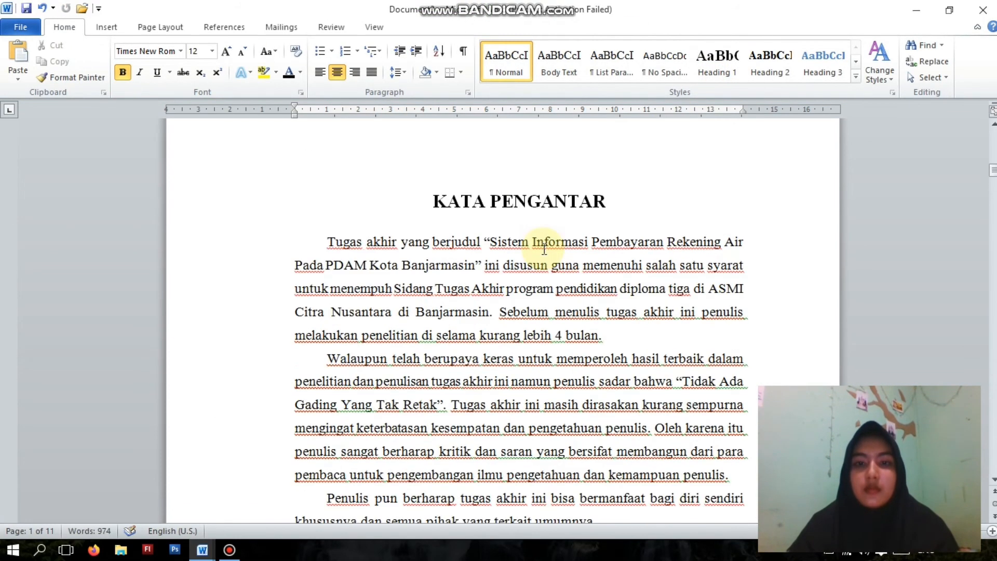
pyautogui.doubleClick(531, 314)
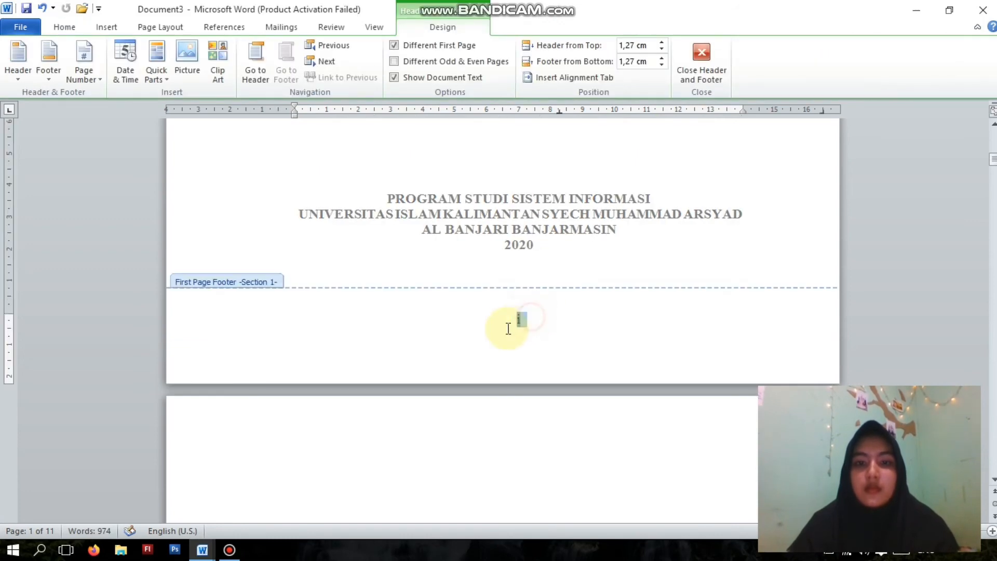
pyautogui.press('Delete')
pyautogui.scroll(-4, 547, 202)
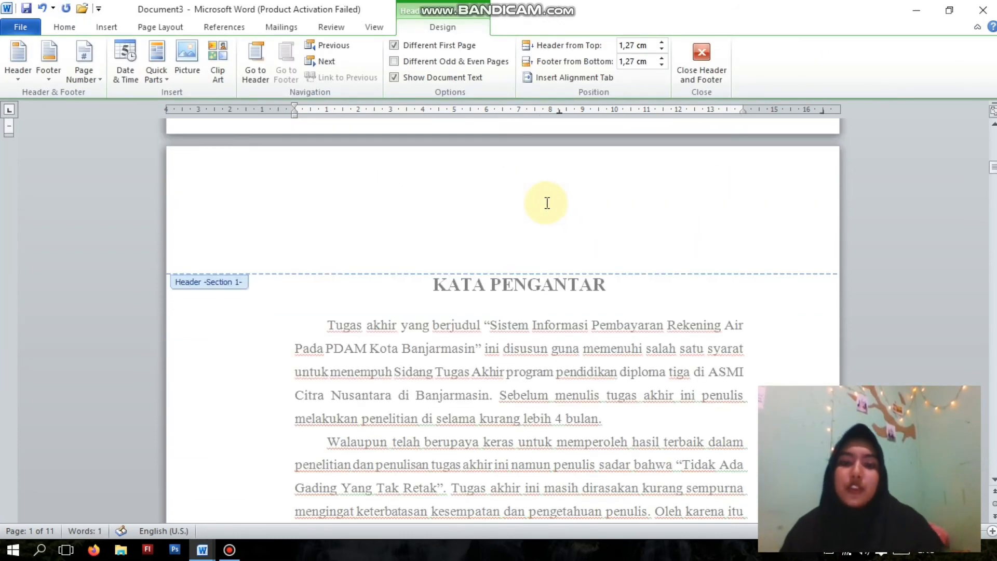
pyautogui.scroll(-10, 547, 203)
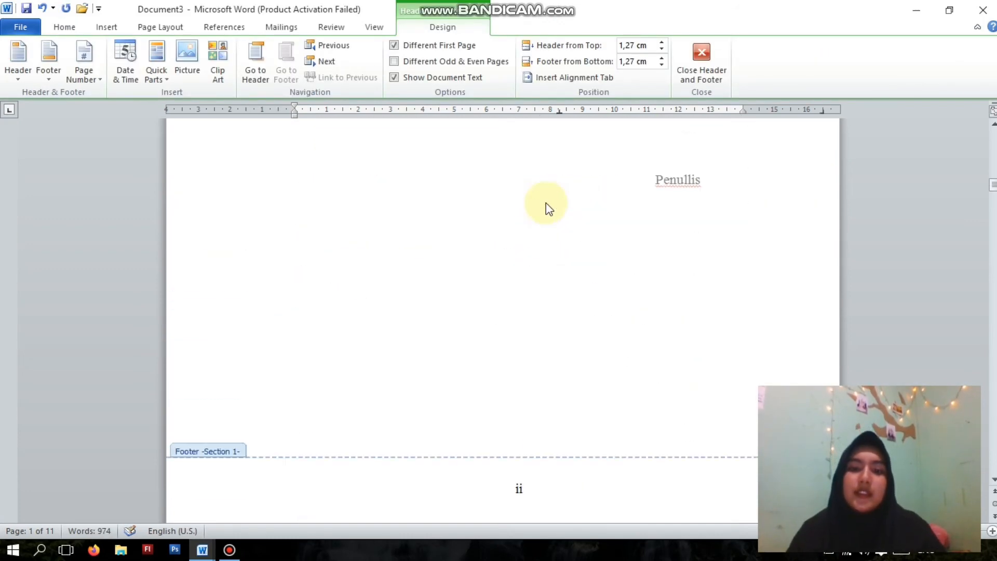
pyautogui.click(700, 78)
# - Check the page numbers at the foot of the pages from the cover through KATA PENGANTAR to the start of BAB I
pyautogui.scroll(8, 606, 189)
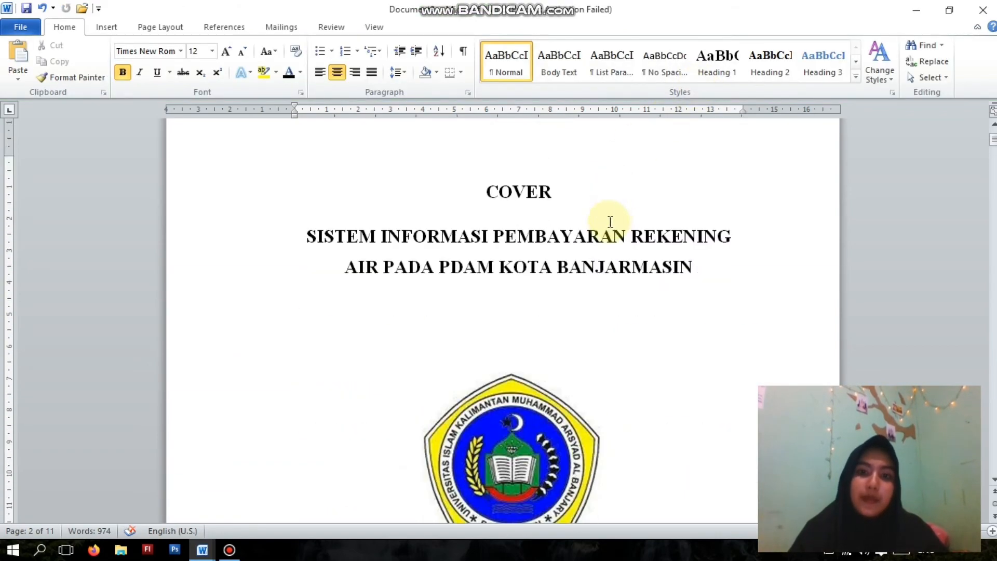
pyautogui.scroll(-8, 615, 219)
pyautogui.scroll(-10, 615, 218)
pyautogui.scroll(9, 614, 219)
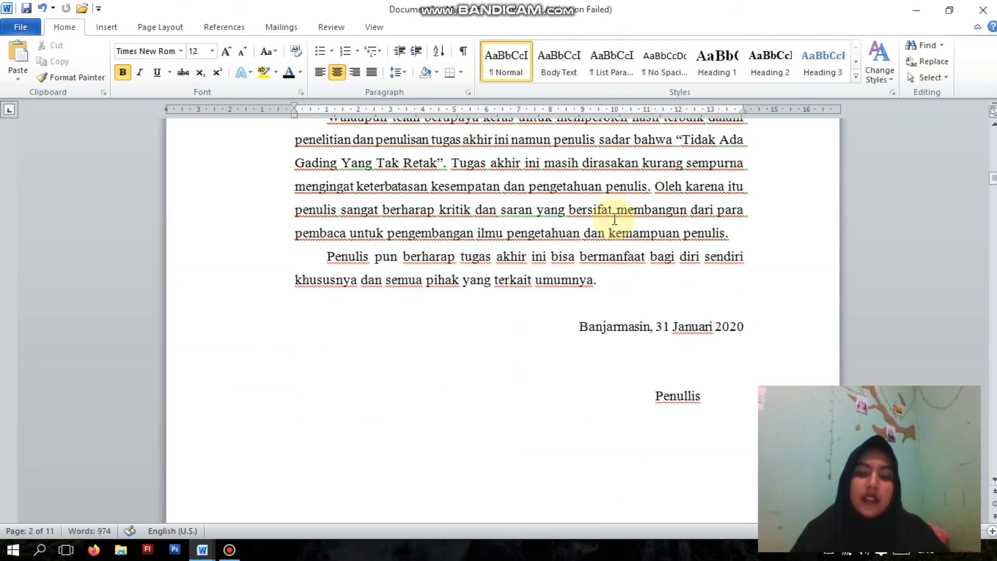
pyautogui.scroll(5, 614, 219)
pyautogui.scroll(-10, 615, 219)
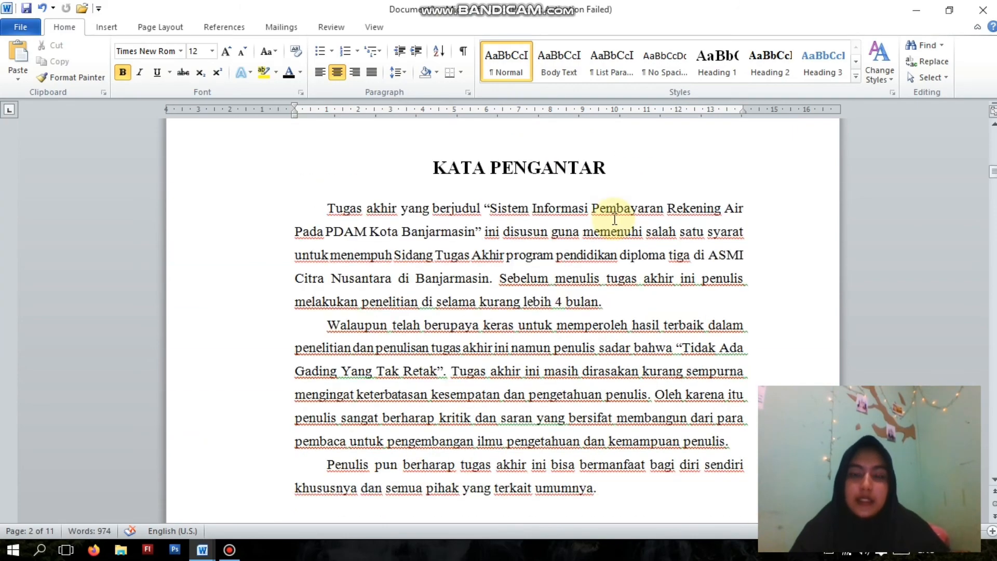
pyautogui.scroll(7, 614, 218)
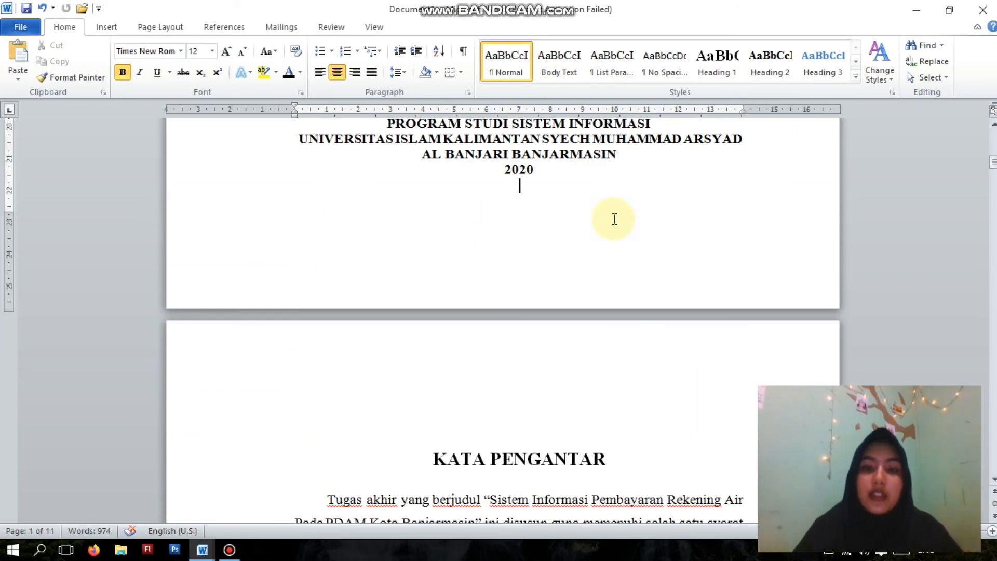
pyautogui.scroll(-20, 614, 218)
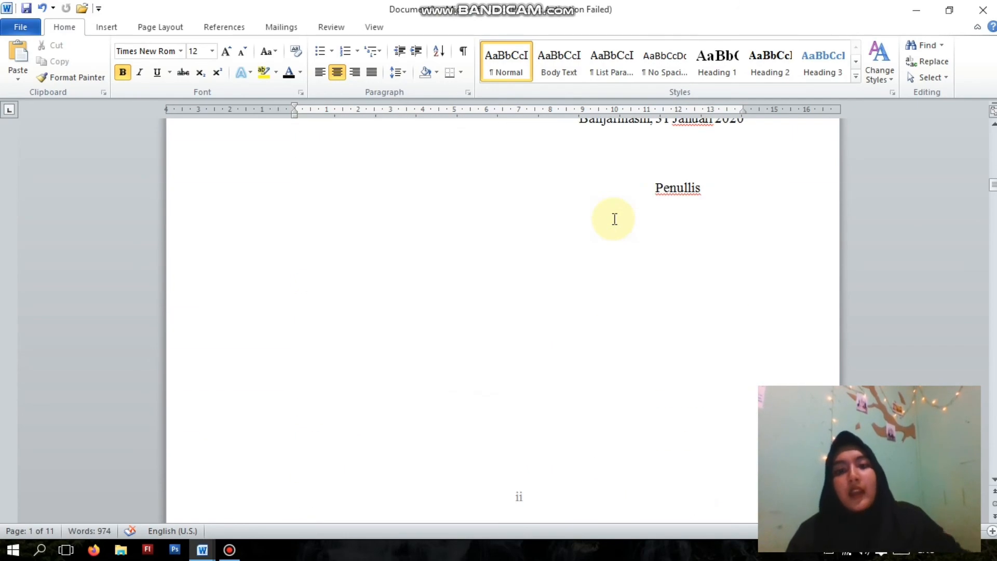
pyautogui.scroll(-15, 614, 219)
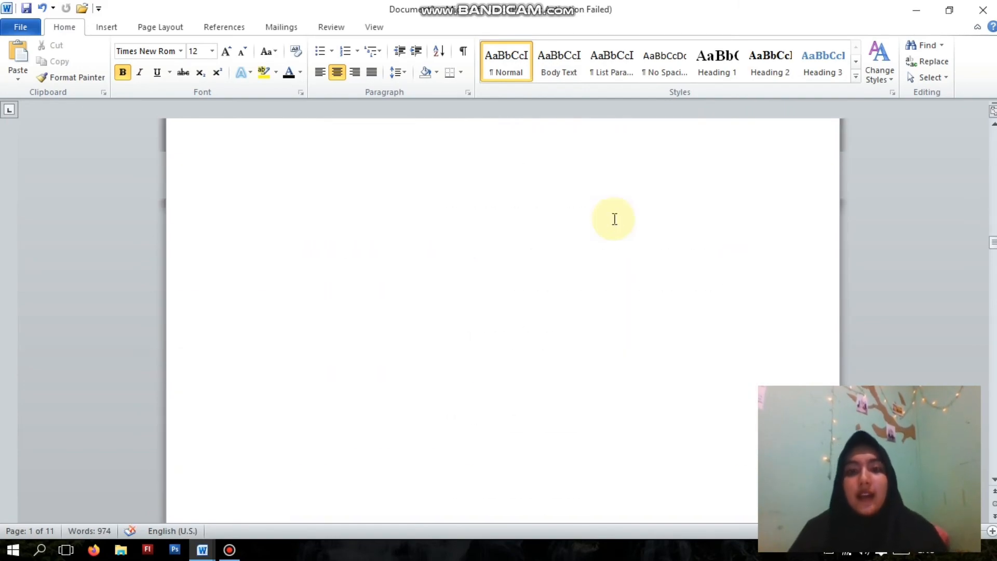
pyautogui.scroll(-15, 615, 219)
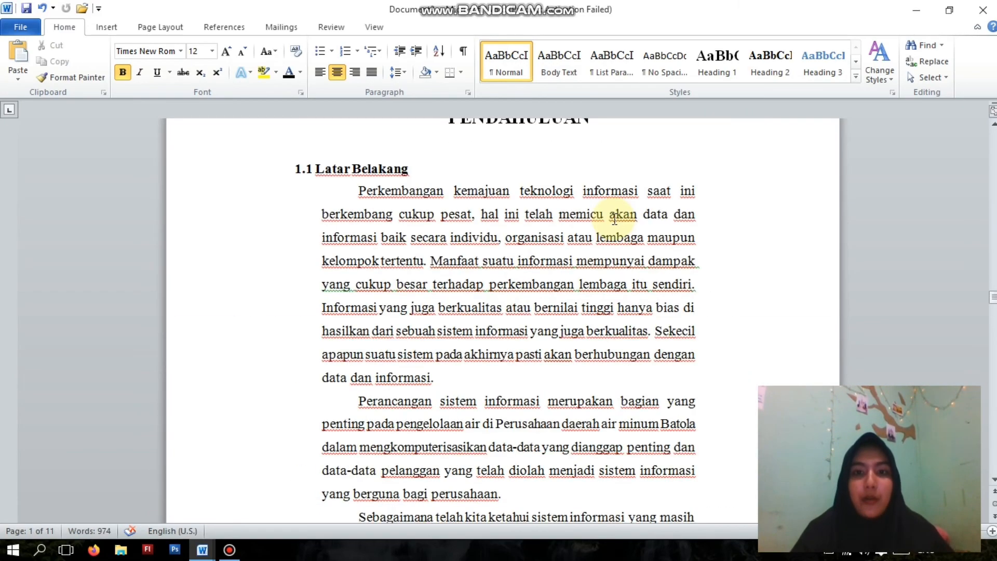
pyautogui.scroll(8, 616, 221)
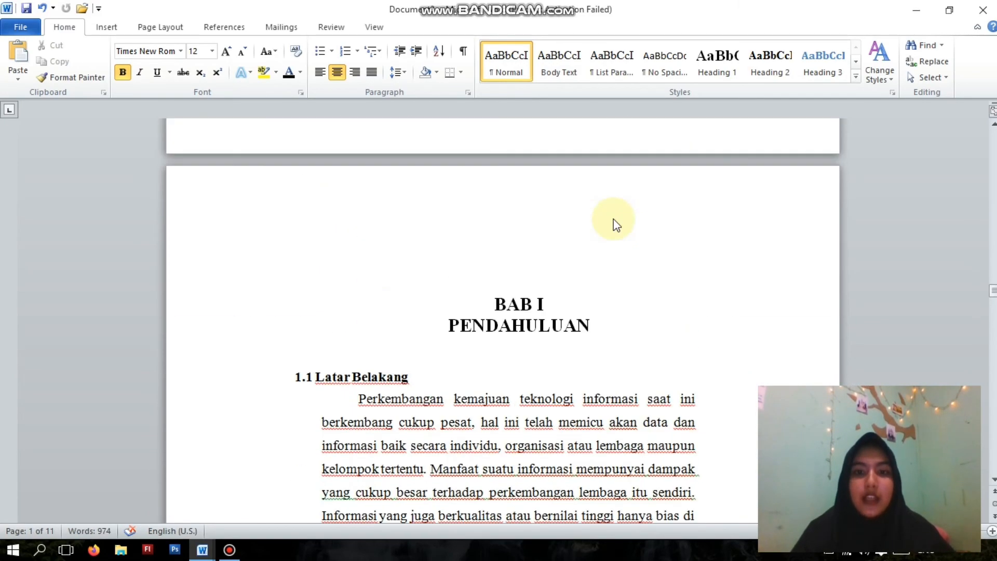
# - Look through the BAB I PENDAHULUAN pages for page numbering, from section 1.1 to section 1.4
pyautogui.click(500, 305)
pyautogui.scroll(-8, 498, 301)
pyautogui.scroll(-8, 497, 301)
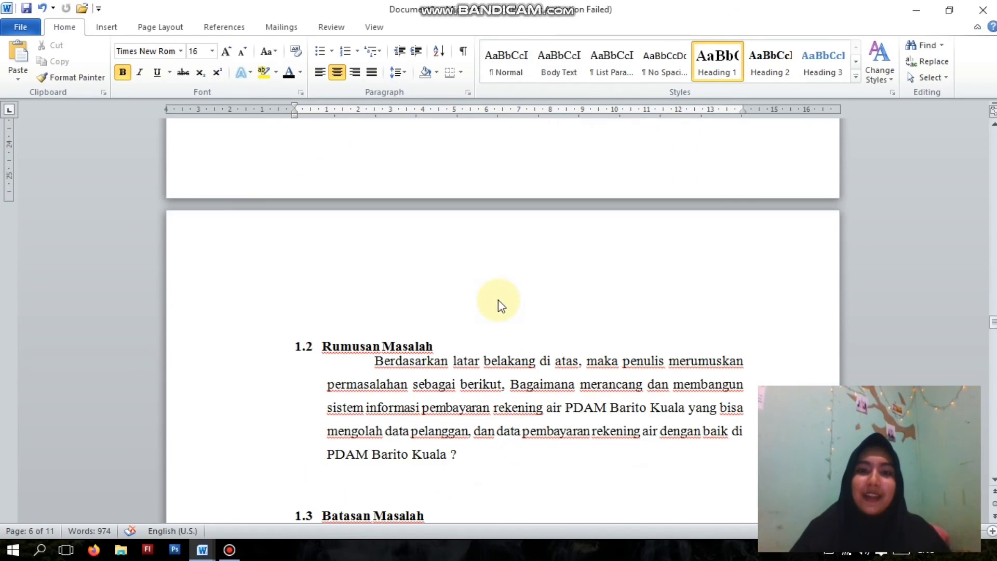
pyautogui.scroll(2, 499, 300)
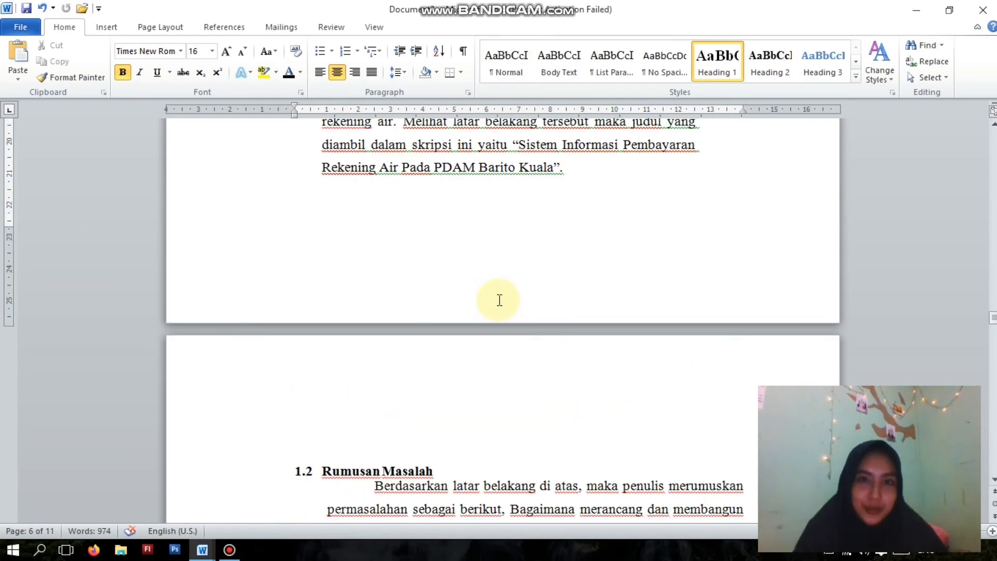
pyautogui.scroll(12, 500, 301)
pyautogui.scroll(-5, 499, 301)
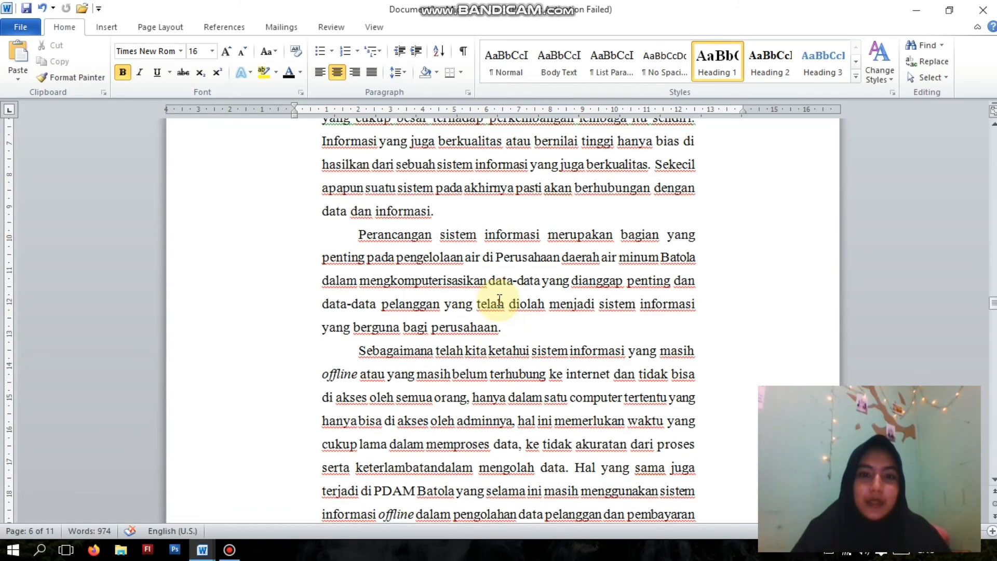
pyautogui.scroll(-5, 500, 299)
pyautogui.click(503, 279)
pyautogui.scroll(-8, 519, 261)
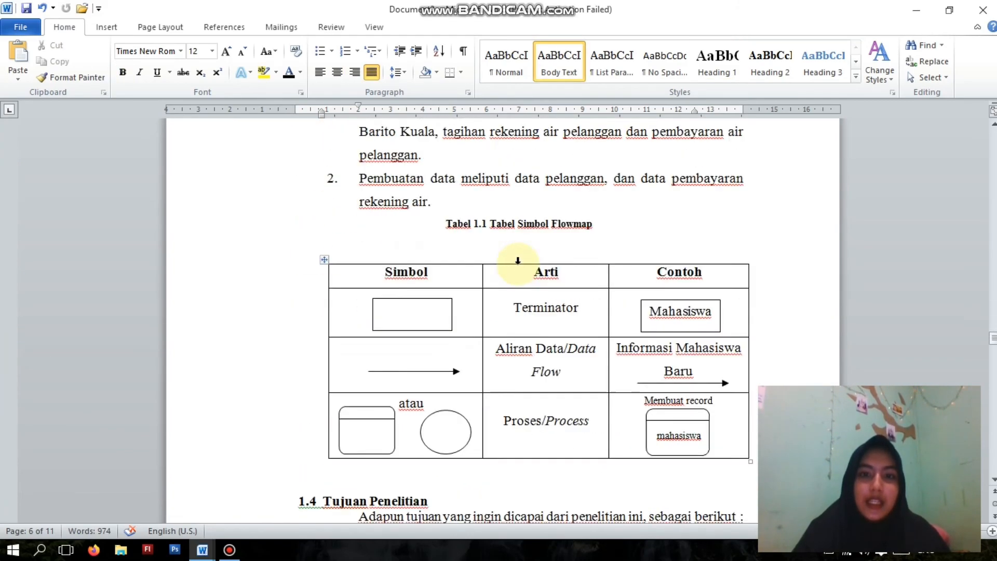
pyautogui.scroll(-4, 518, 261)
pyautogui.scroll(15, 518, 263)
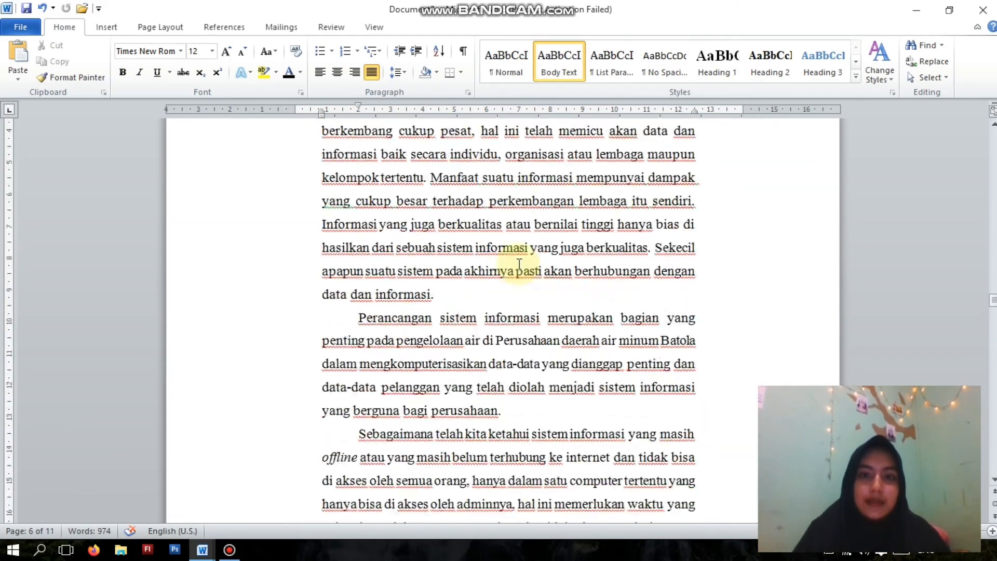
pyautogui.scroll(5, 519, 265)
pyautogui.scroll(-11, 517, 267)
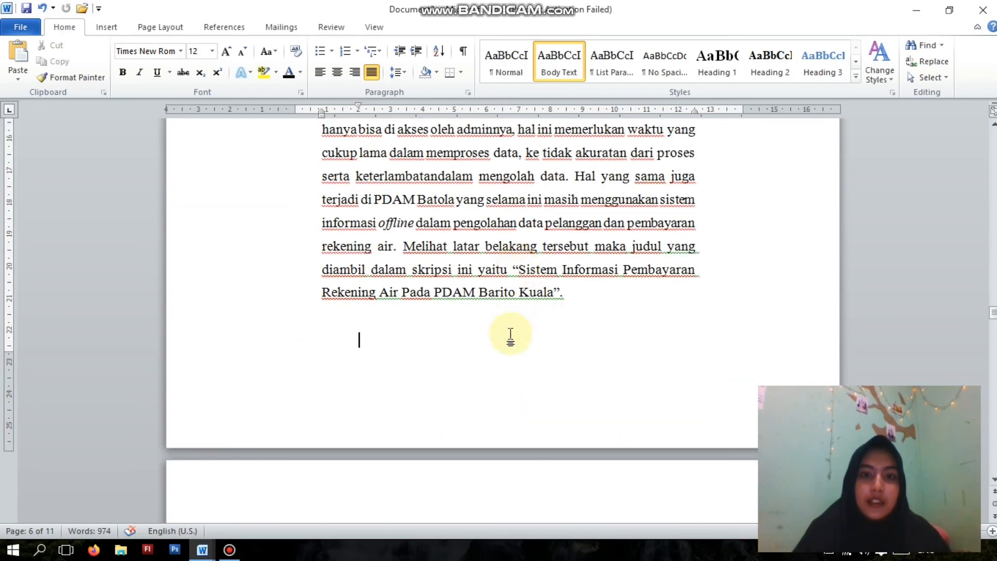
# - Apply the page number format 1, 2, 3, starting at 1, to the section containing BAB I
pyautogui.click(103, 27)
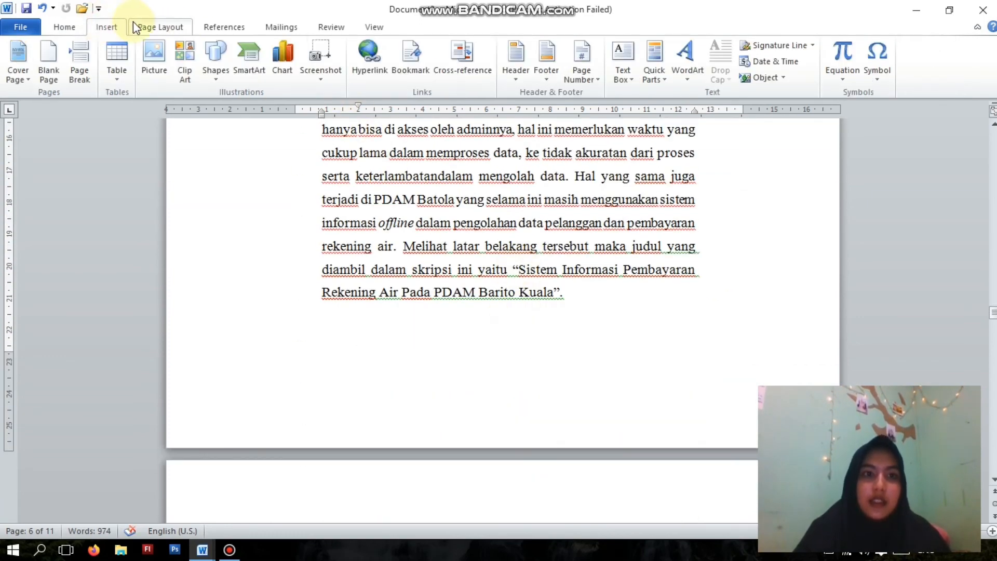
pyautogui.click(577, 83)
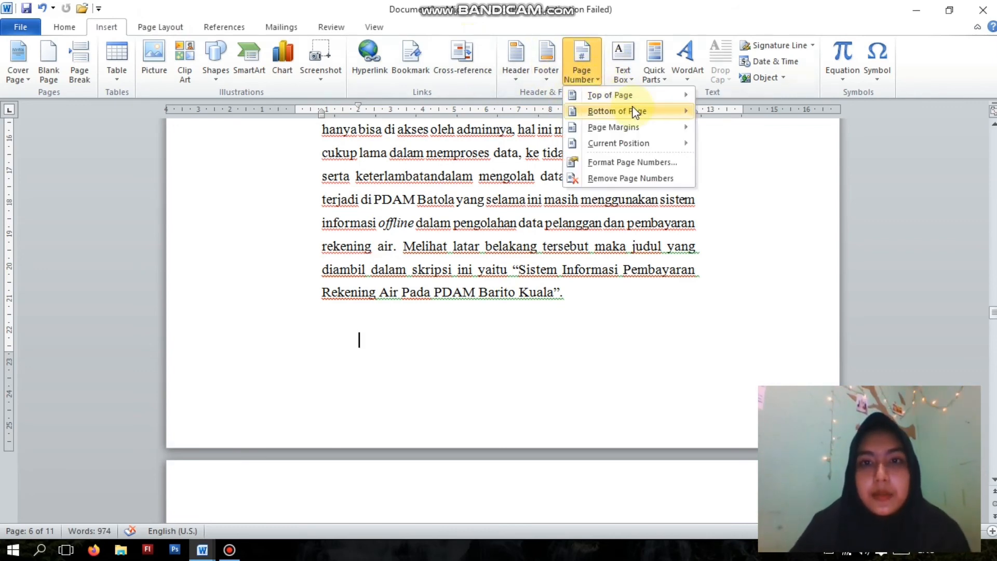
pyautogui.moveTo(637, 112)
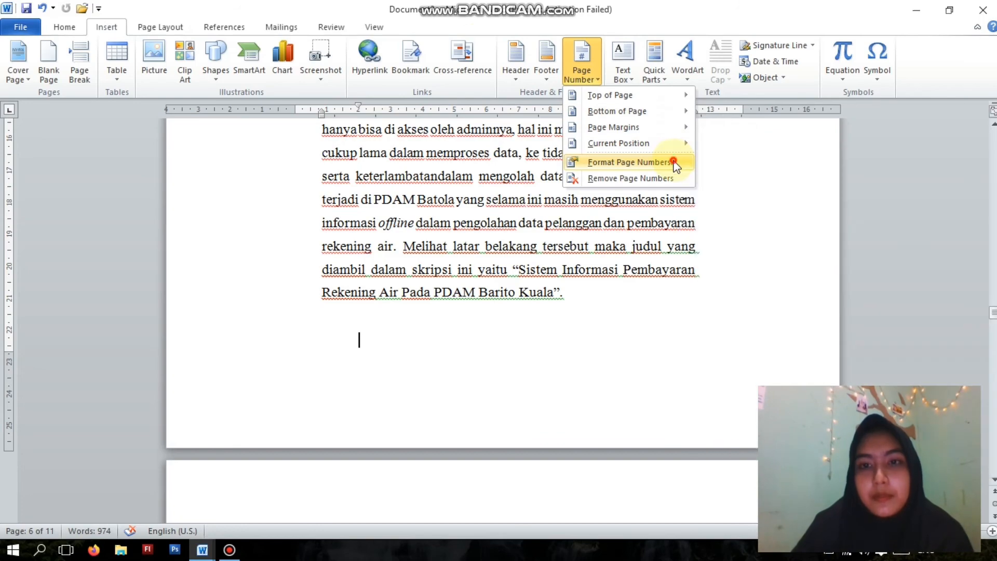
pyautogui.click(673, 163)
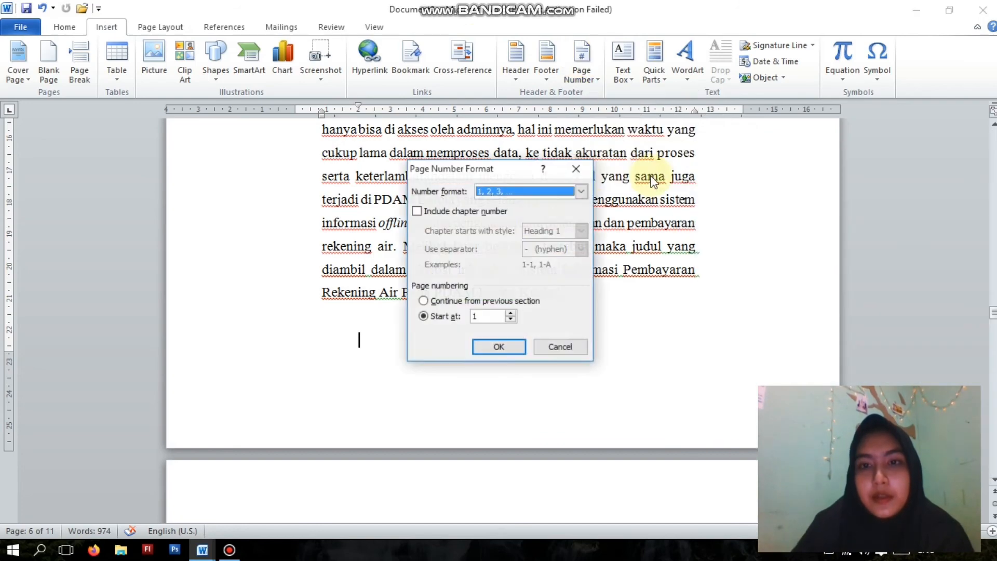
pyautogui.click(499, 347)
# - Open the header of the BAB I page for editing and turn off its Different First Page option
pyautogui.scroll(10, 510, 326)
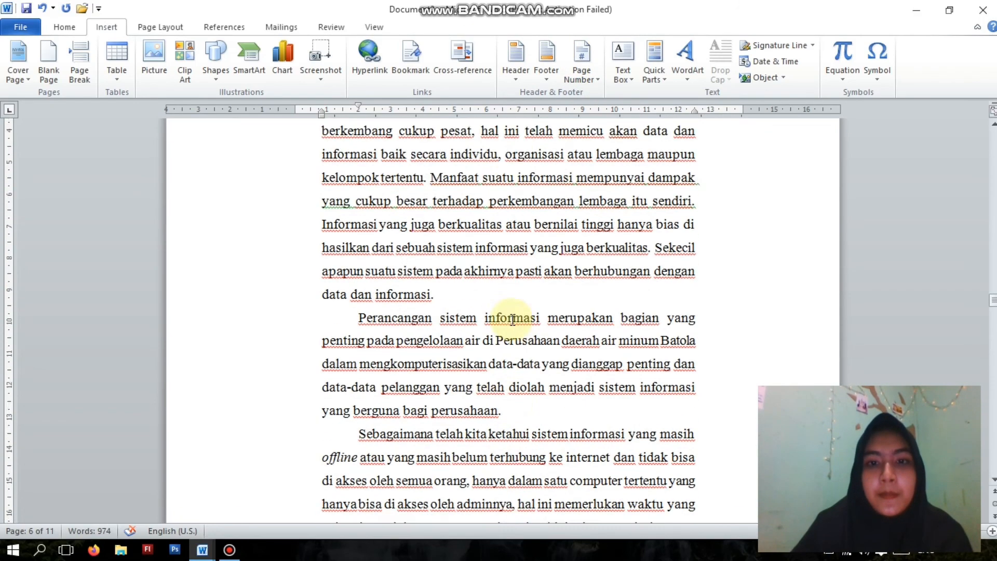
pyautogui.scroll(4, 511, 319)
pyautogui.doubleClick(495, 384)
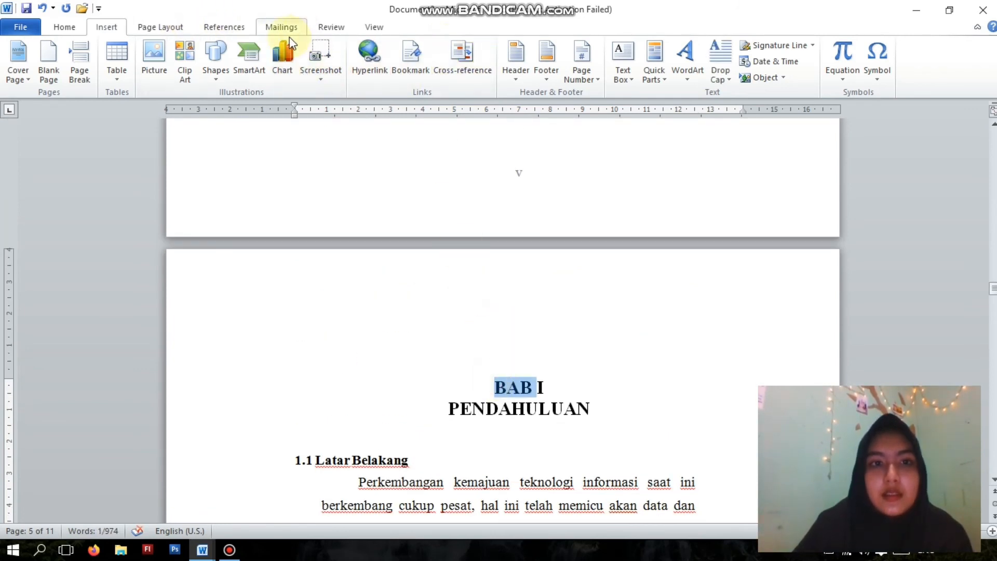
pyautogui.doubleClick(501, 384)
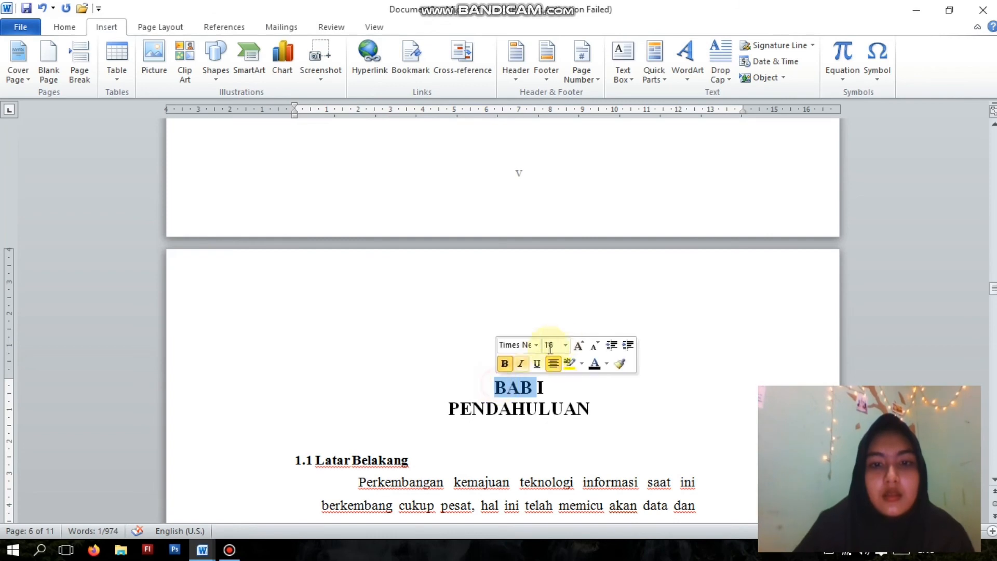
pyautogui.doubleClick(574, 334)
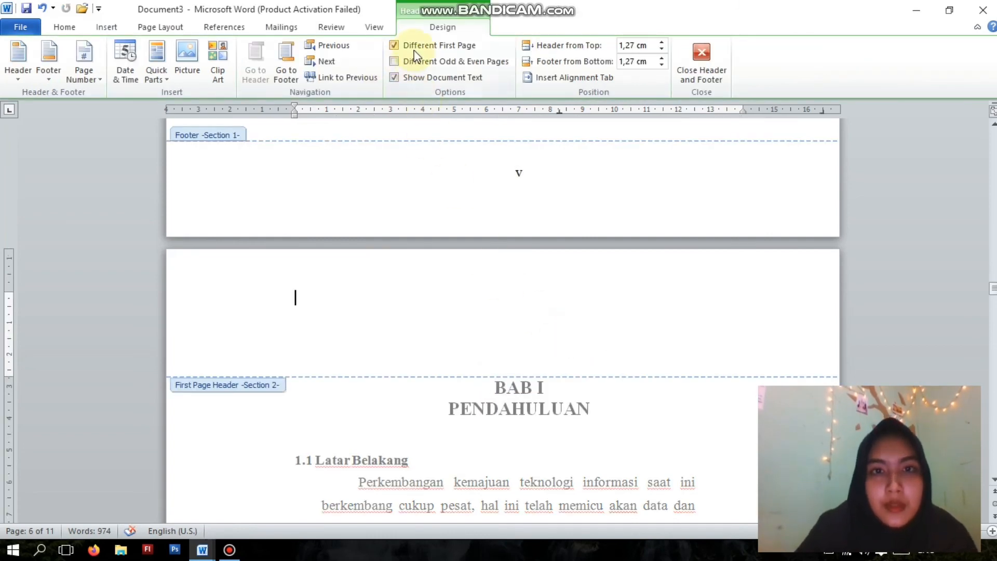
pyautogui.click(394, 48)
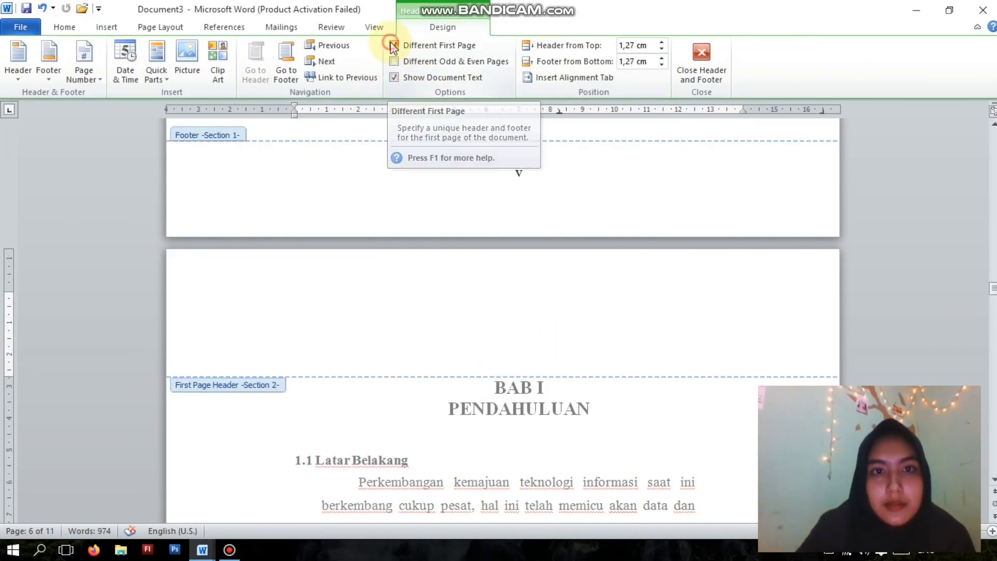
# - Insert a centred Plain Number 2 page number at the bottom of the pages in the BAB I section
pyautogui.scroll(-10, 519, 223)
pyautogui.scroll(-15, 521, 222)
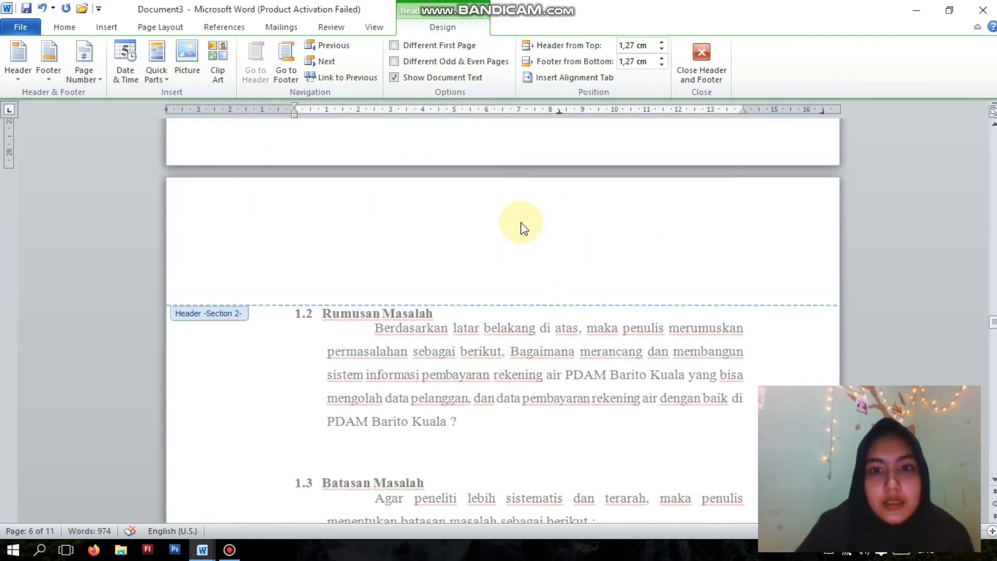
pyautogui.scroll(5, 522, 222)
pyautogui.scroll(8, 521, 222)
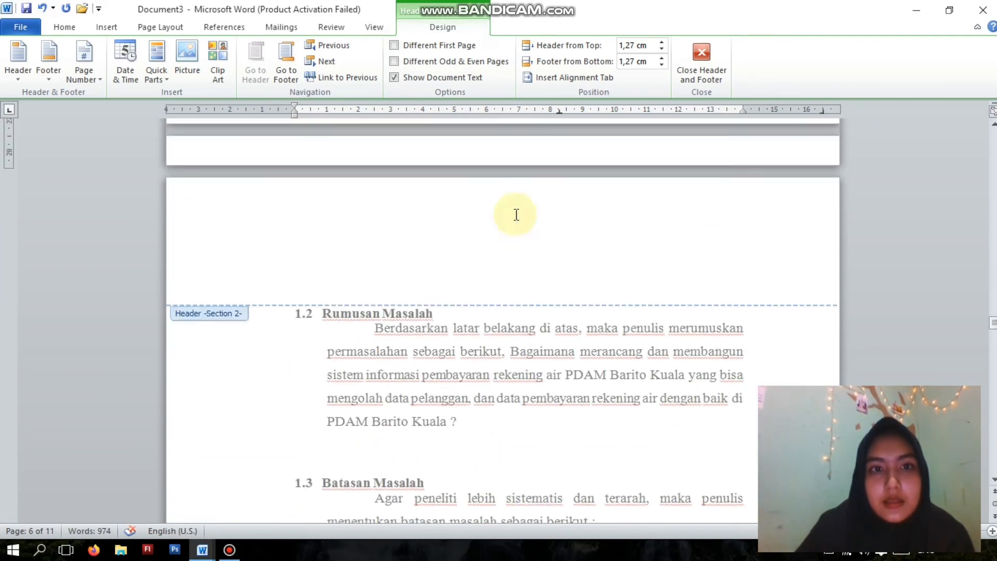
pyautogui.click(104, 77)
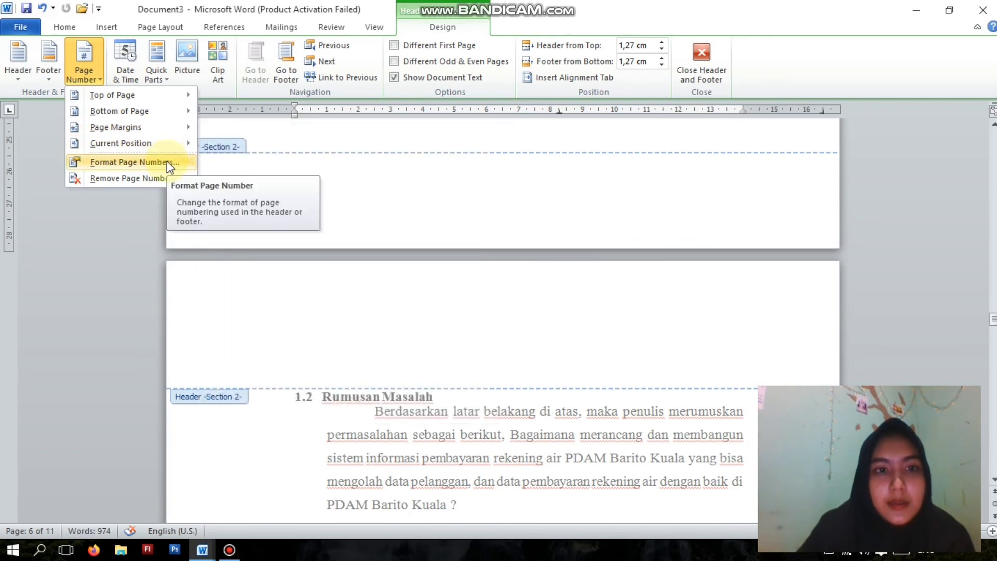
pyautogui.moveTo(178, 115)
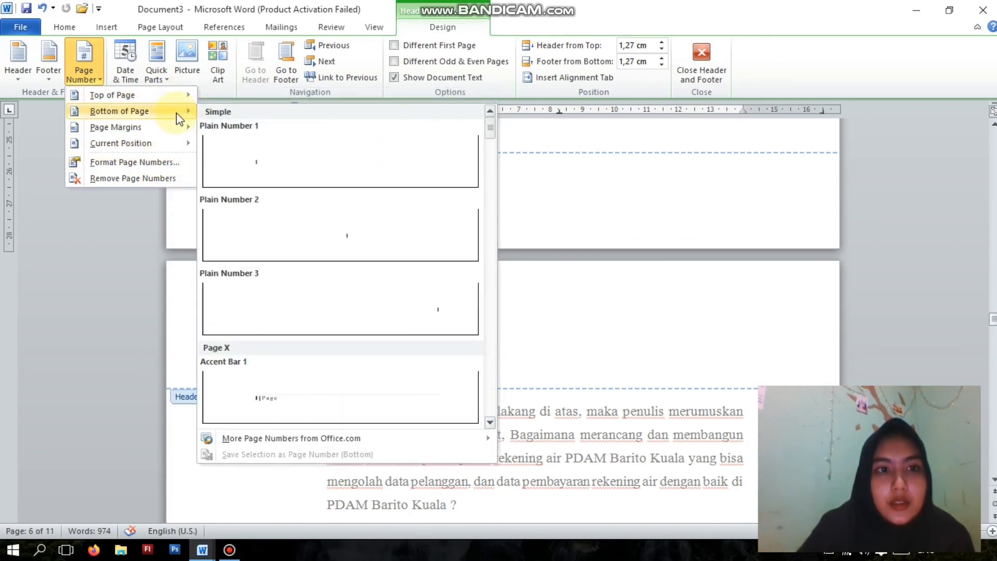
pyautogui.click(365, 252)
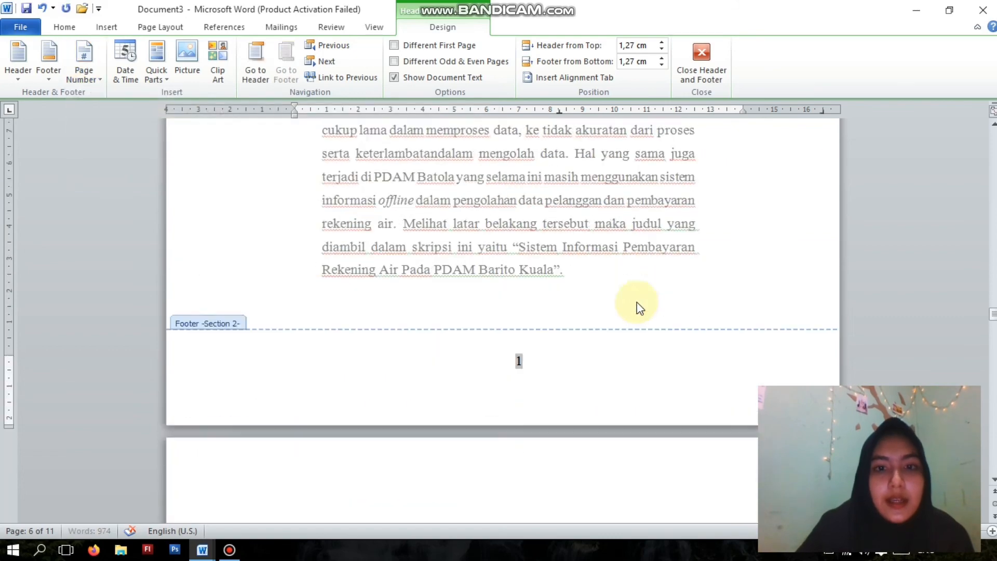
# - Examine the footers and headers of the BAB I pages, from the chapter title to section 1.4, for page number placement
pyautogui.scroll(-4, 561, 283)
pyautogui.scroll(-15, 560, 278)
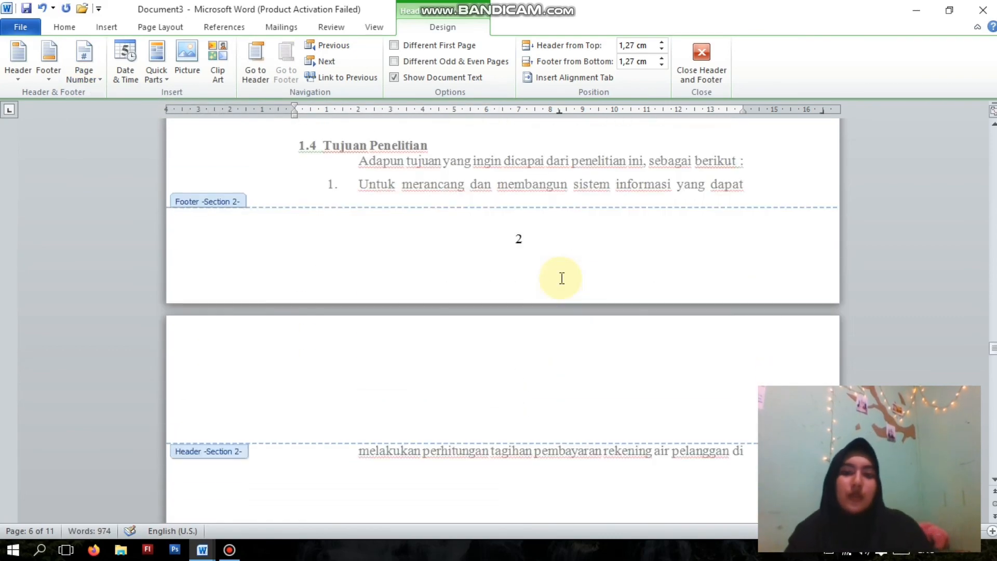
pyautogui.scroll(15, 562, 282)
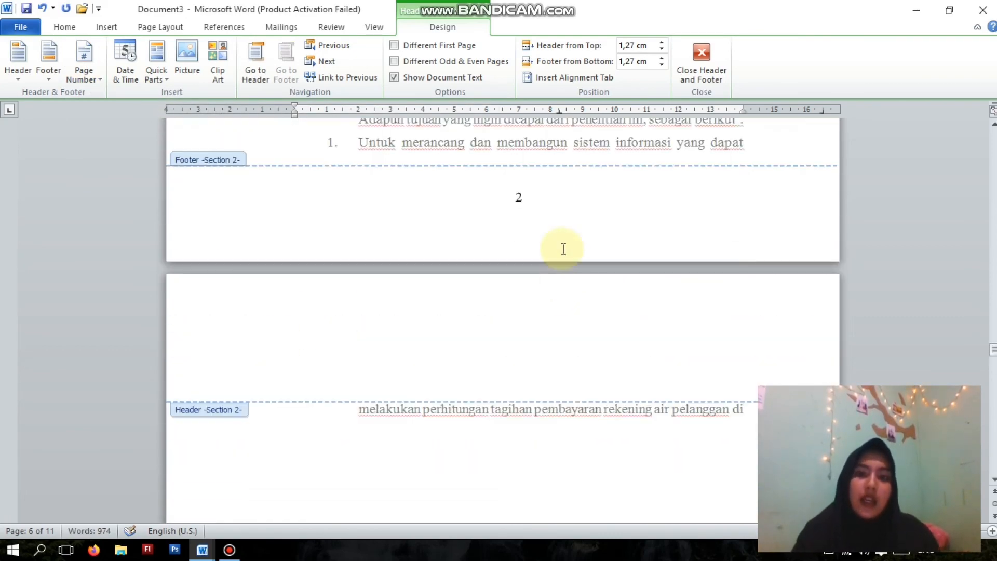
pyautogui.scroll(10, 577, 206)
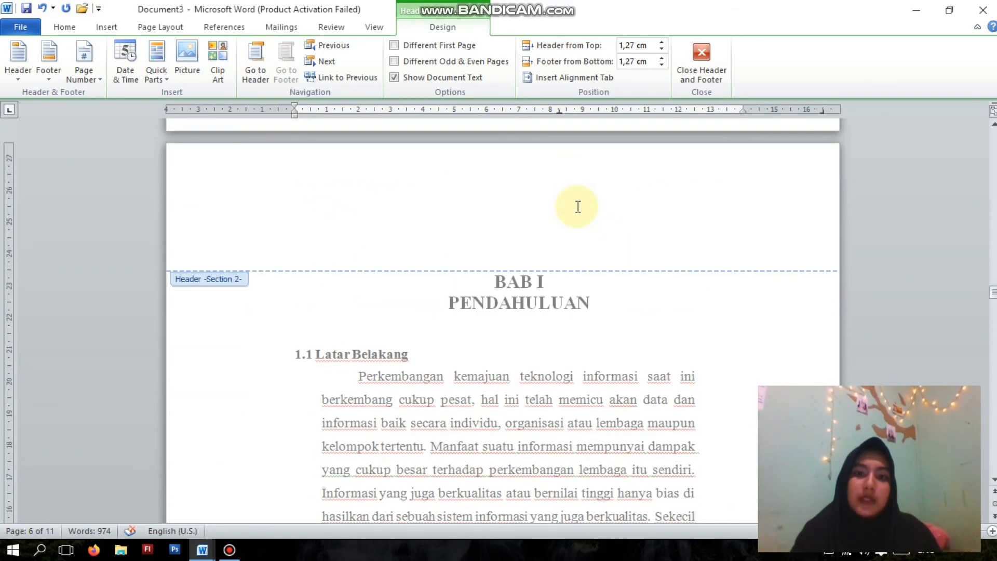
pyautogui.scroll(-9, 577, 207)
pyautogui.scroll(-1, 567, 209)
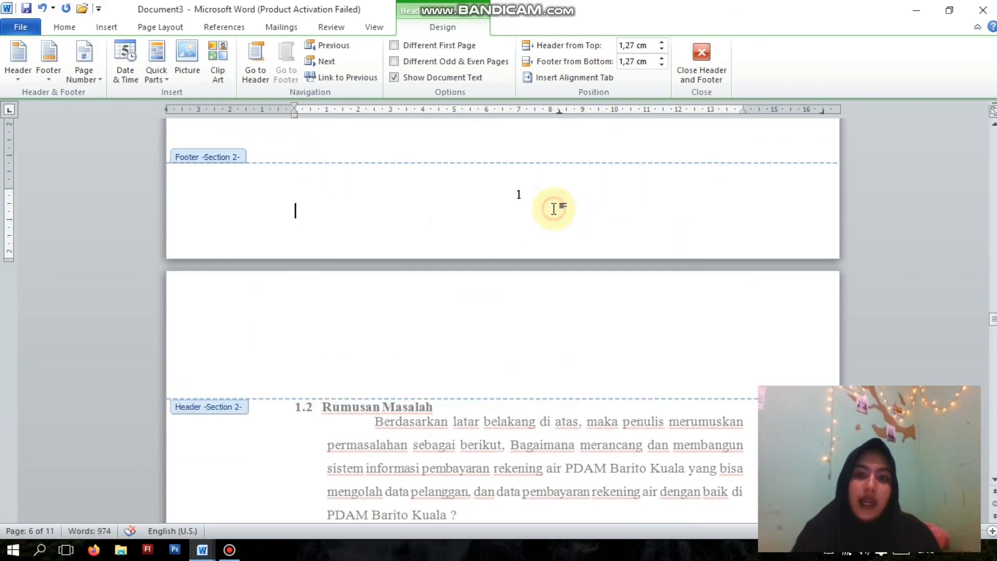
pyautogui.scroll(-3, 554, 209)
pyautogui.click(536, 234)
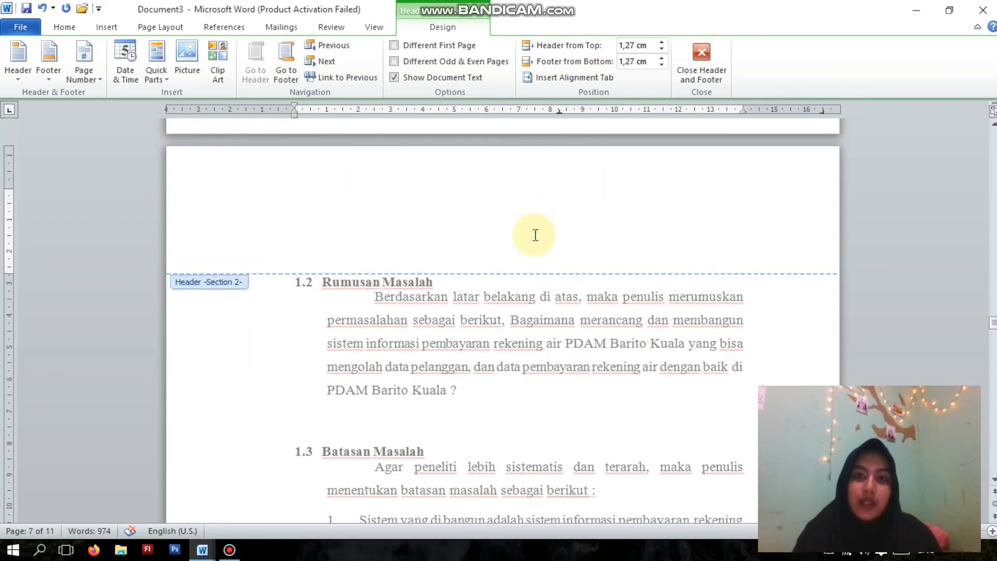
pyautogui.scroll(-1, 536, 235)
pyautogui.scroll(-15, 769, 187)
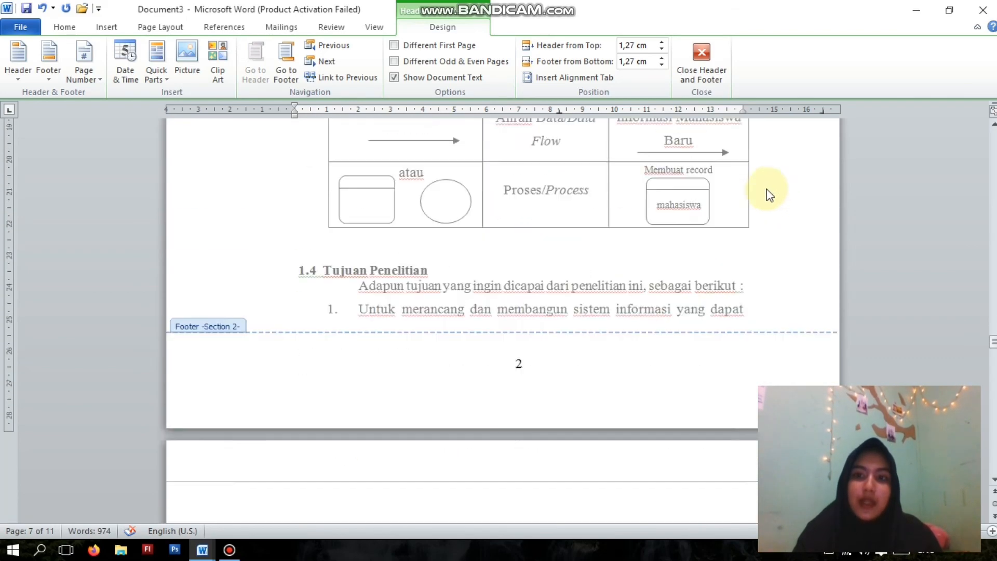
pyautogui.scroll(18, 716, 221)
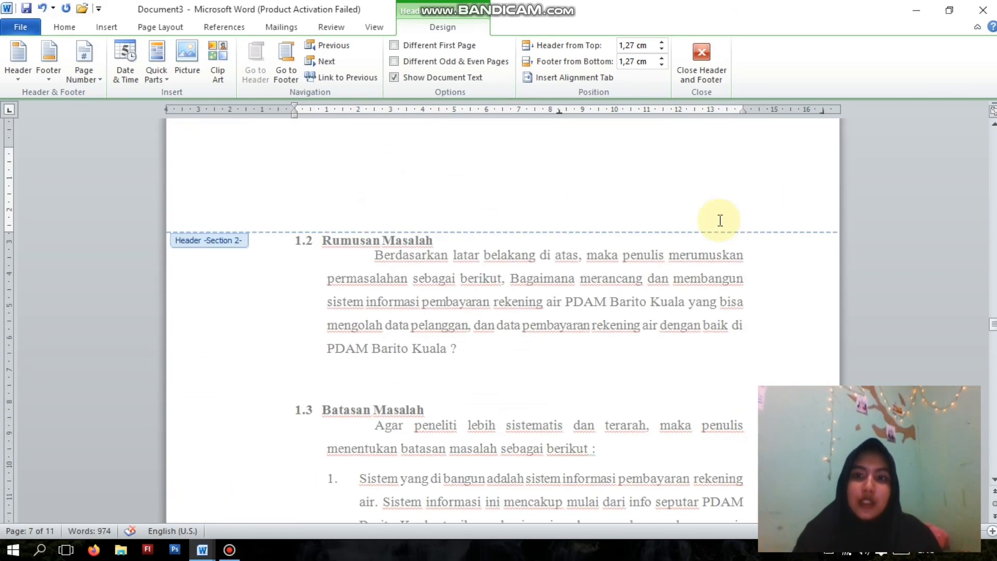
pyautogui.scroll(-15, 719, 237)
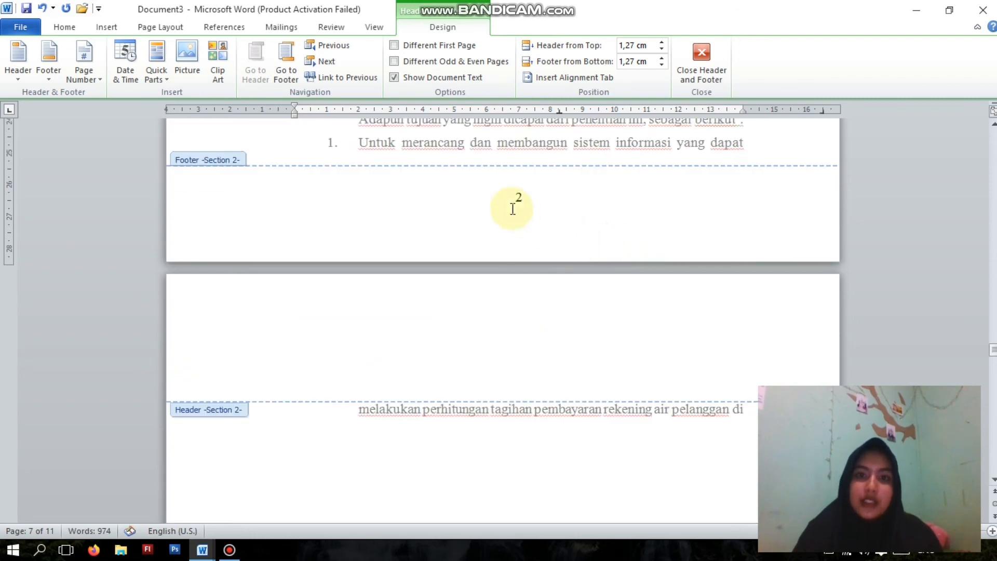
# - Insert a Plain Number 3 page number at the top of the page with 1.2 Rumusan Masalah, and close header and footer editing
pyautogui.doubleClick(510, 199)
pyautogui.scroll(15, 520, 192)
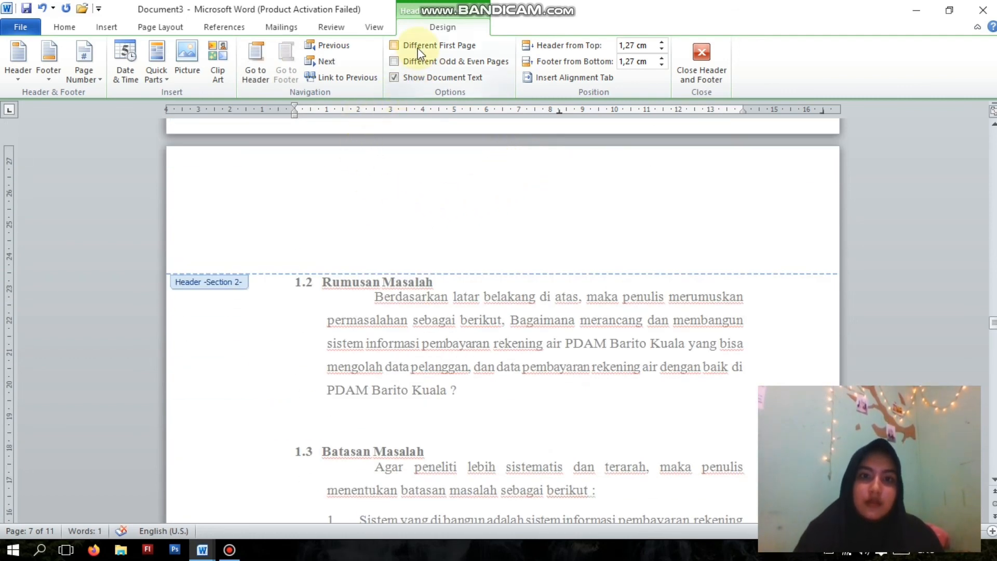
pyautogui.click(332, 64)
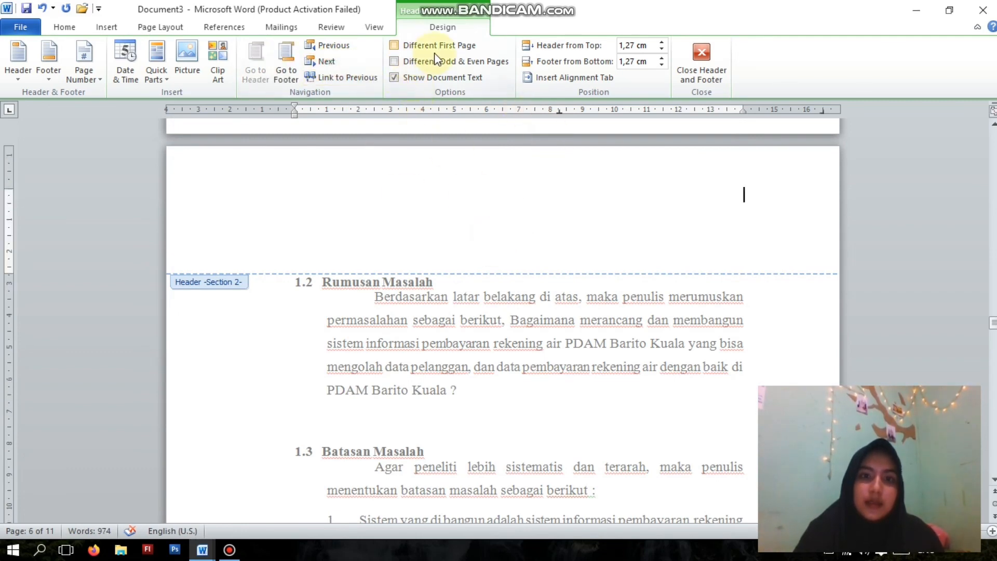
pyautogui.click(481, 132)
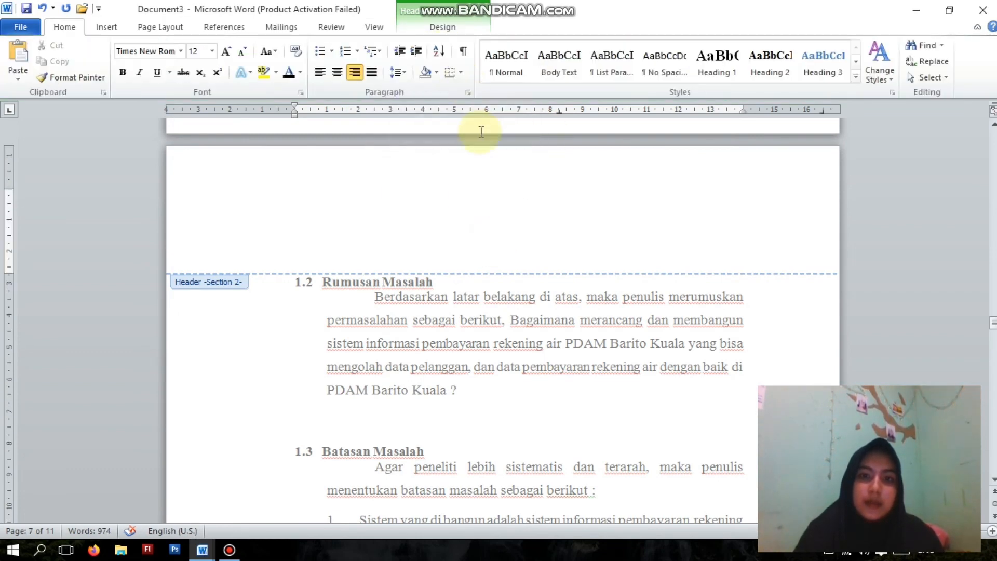
pyautogui.click(119, 28)
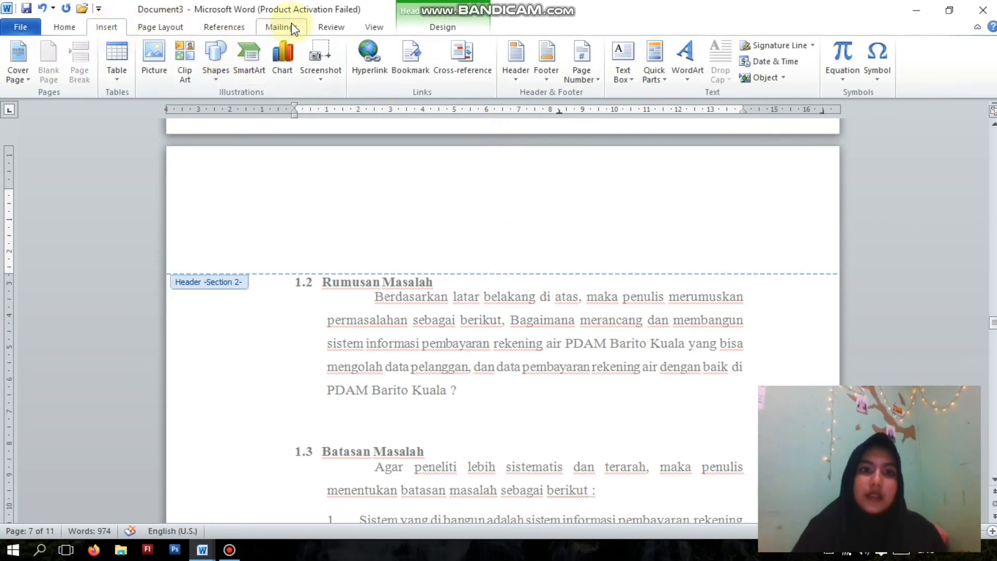
pyautogui.click(589, 81)
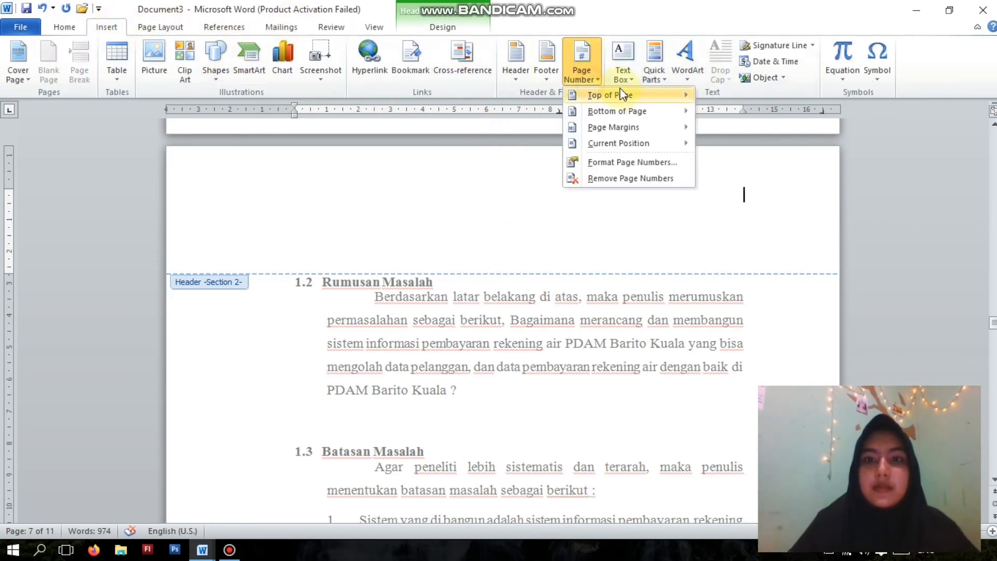
pyautogui.moveTo(625, 99)
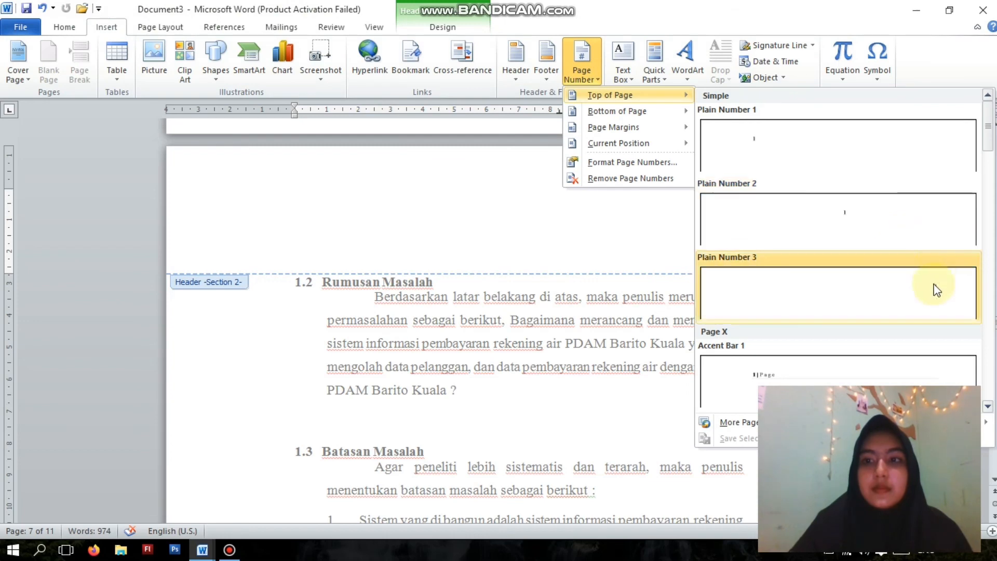
pyautogui.click(861, 278)
pyautogui.scroll(3, 740, 222)
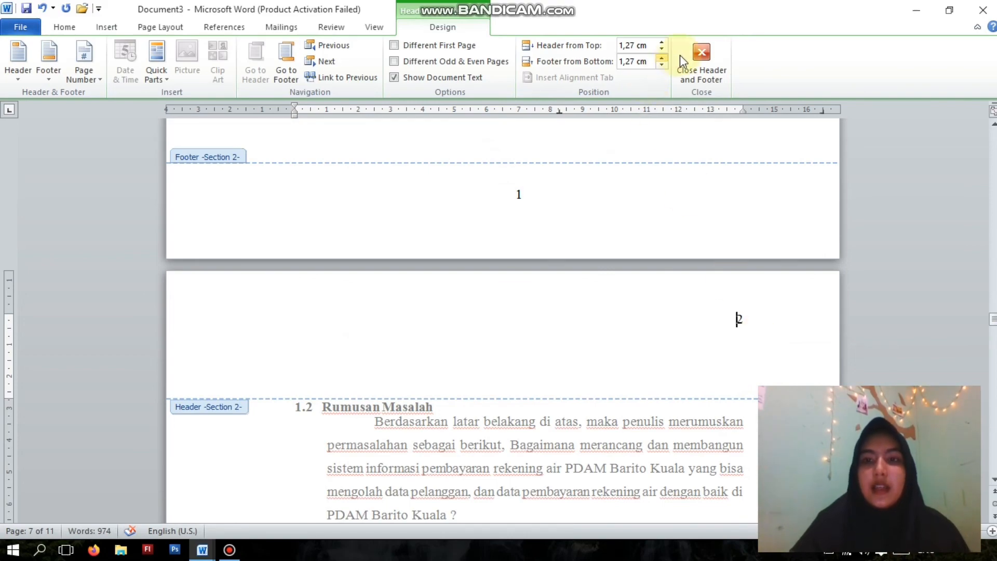
pyautogui.click(699, 61)
# - Review the page number positions on the first two pages of BAB I in the normal document view
pyautogui.scroll(-2, 609, 174)
pyautogui.scroll(-15, 608, 173)
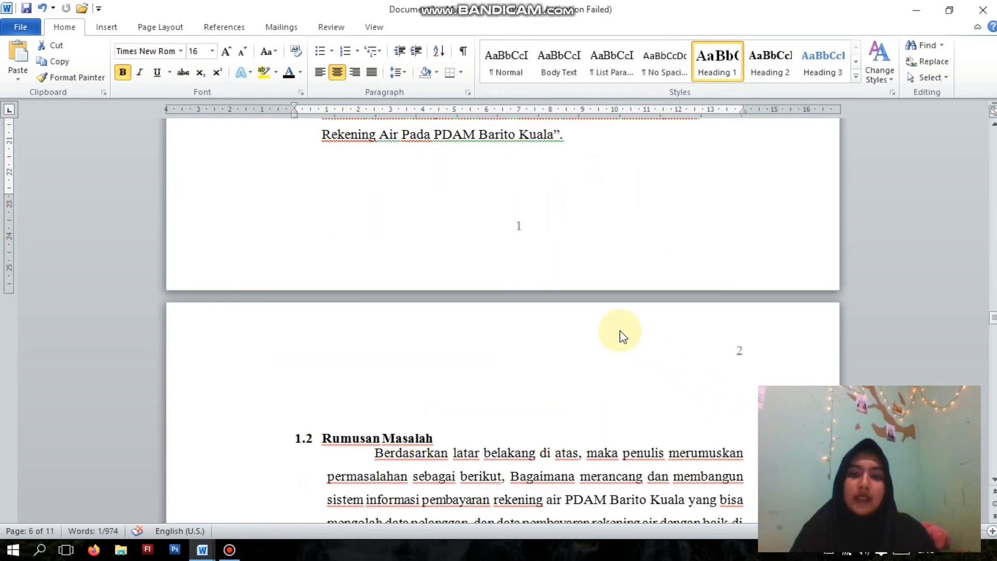
pyautogui.scroll(2, 603, 312)
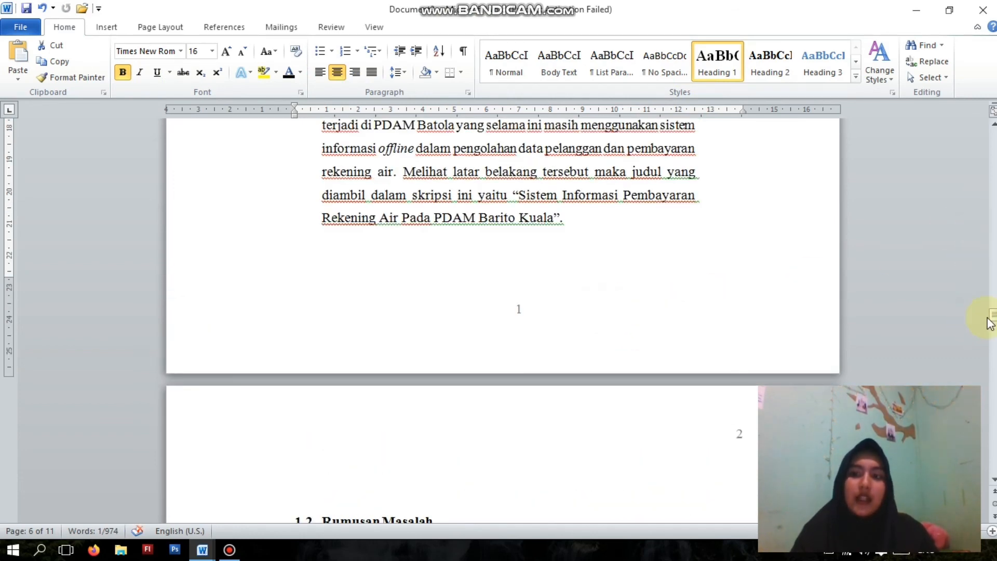
pyautogui.scroll(-6, 732, 309)
pyautogui.scroll(-7, 708, 303)
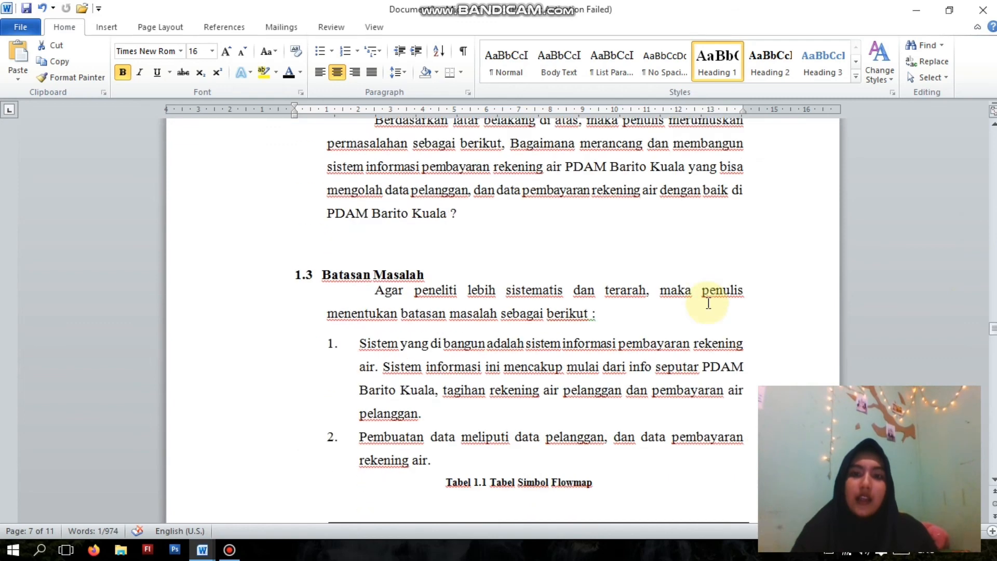